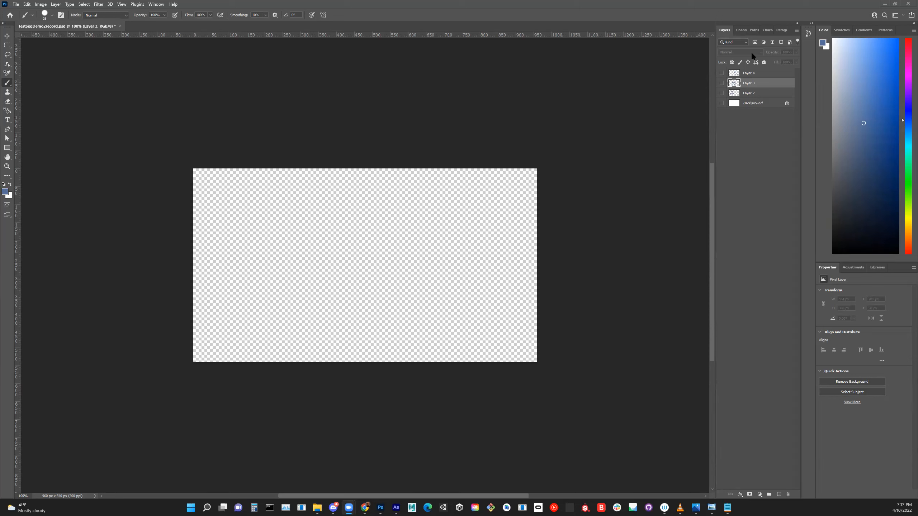
- Make the Background, Layer 2, Layer 3 and Layer 4 visible
click(722, 103)
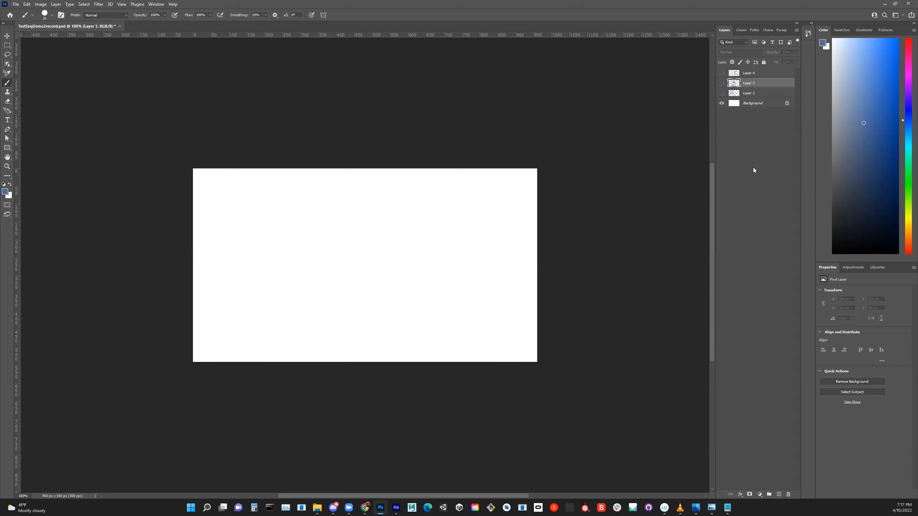
click(721, 82)
click(722, 83)
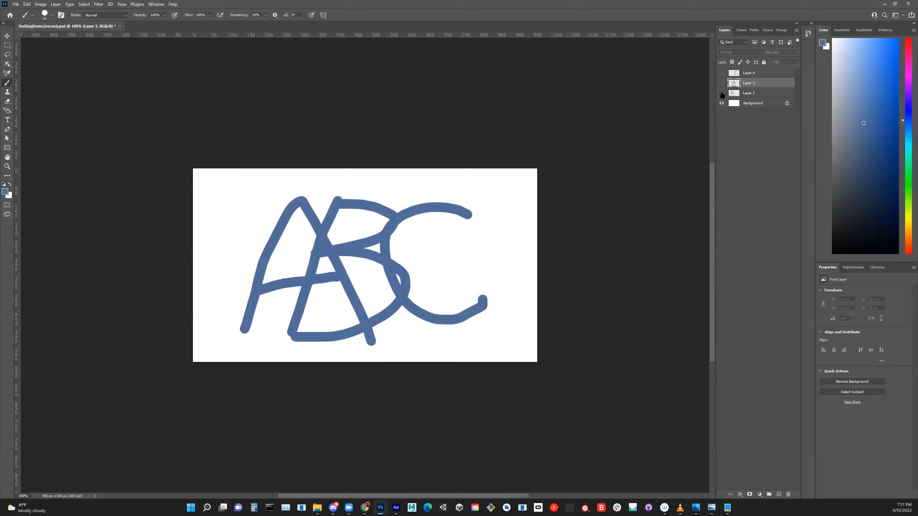
click(722, 93)
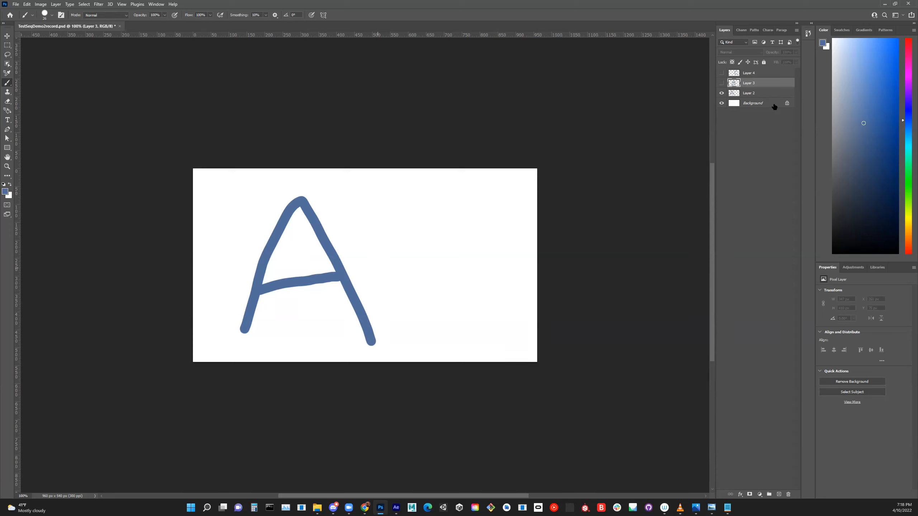
click(721, 84)
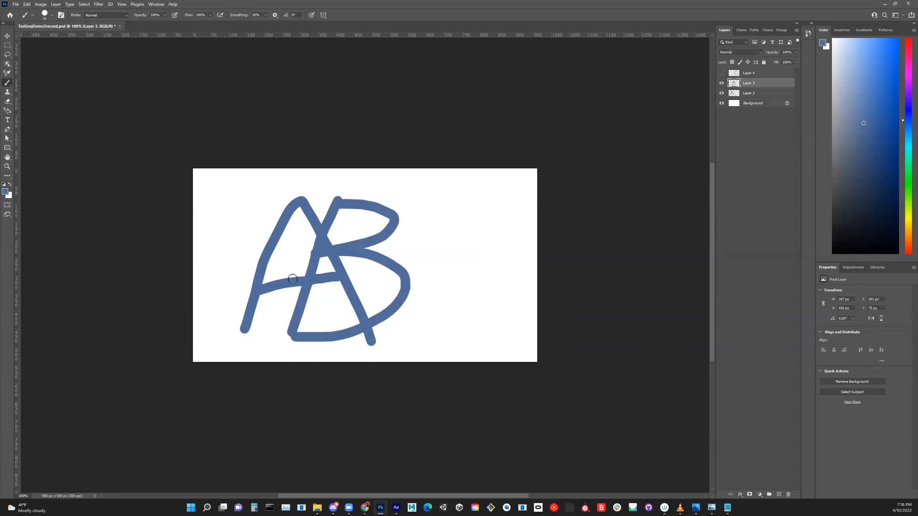
click(721, 73)
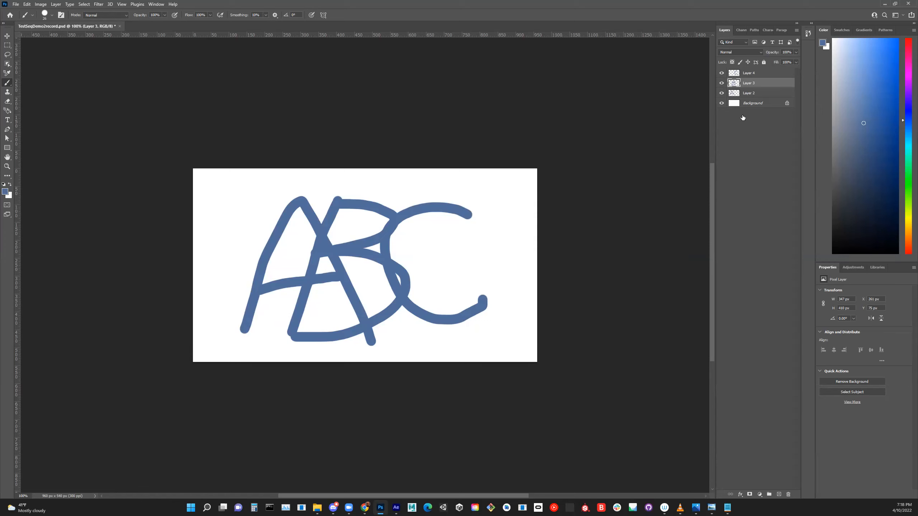
- Rename Layer 2, which holds the letter A, as a.png
double_click(749, 93)
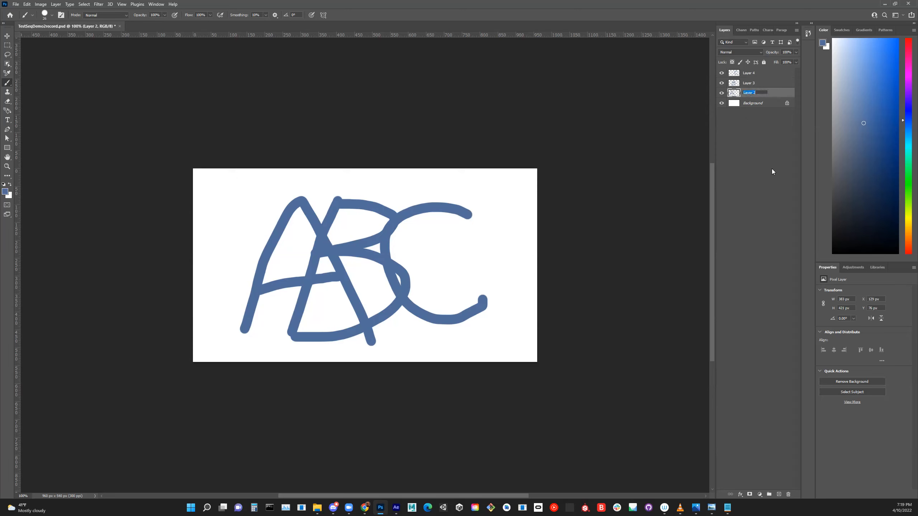
text(A.png)
click(772, 168)
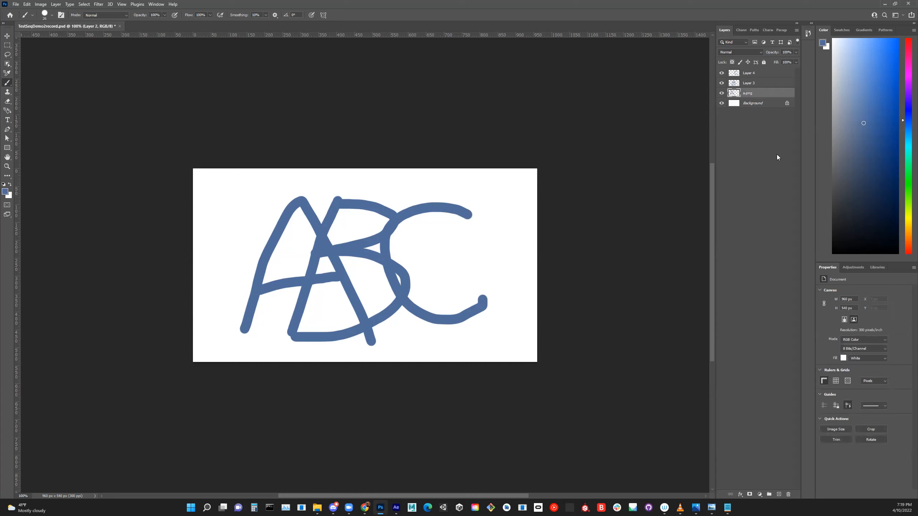
- Check whether automatic image asset generation is enabled for the document
click(15, 4)
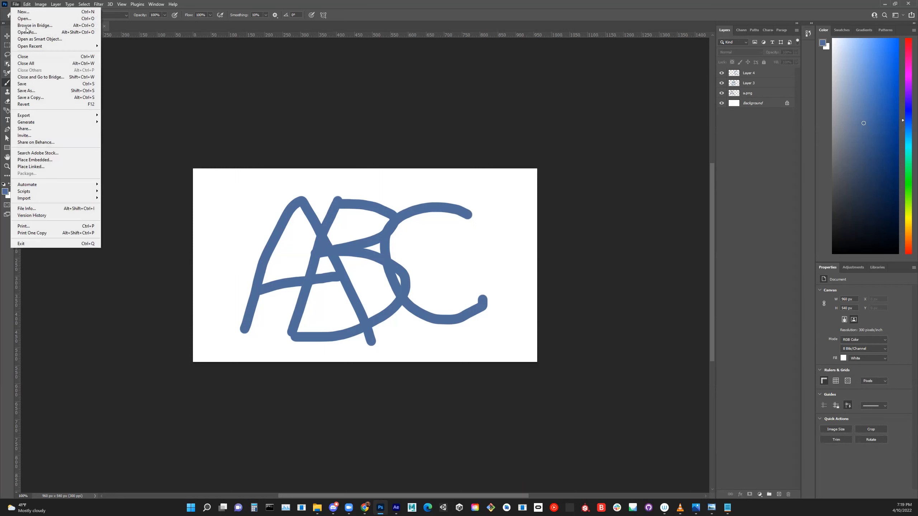
mouse_move(70, 125)
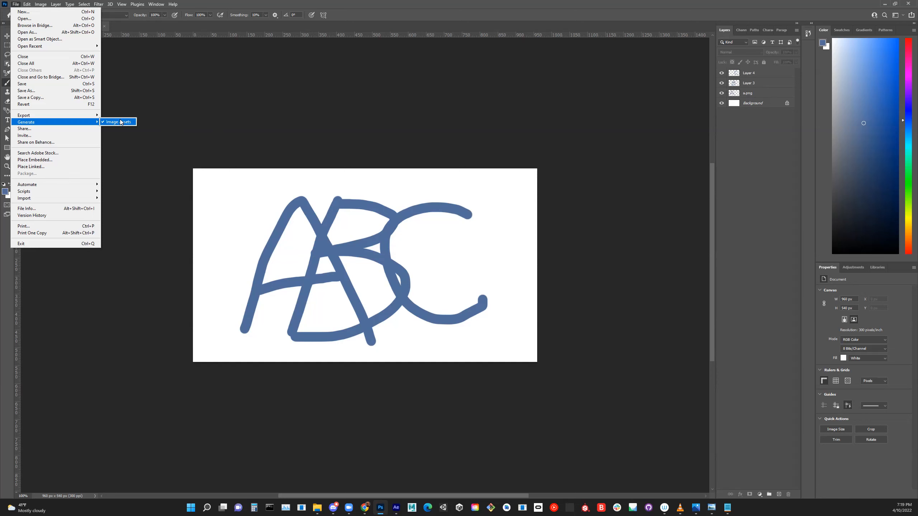
click(448, 80)
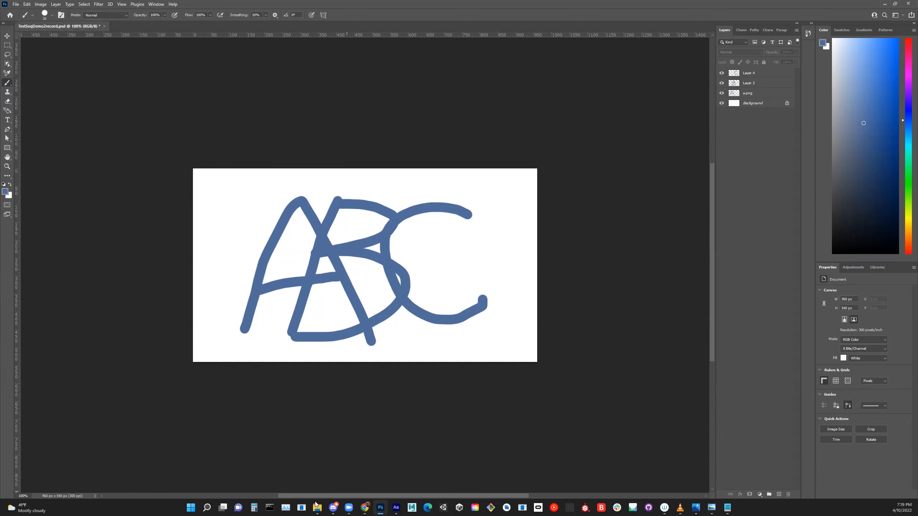
- Switch to File Explorer, open the TestSeqDemo2record-assets folder inside Demonstrations and examine the exported a.png
mouse_move(318, 509)
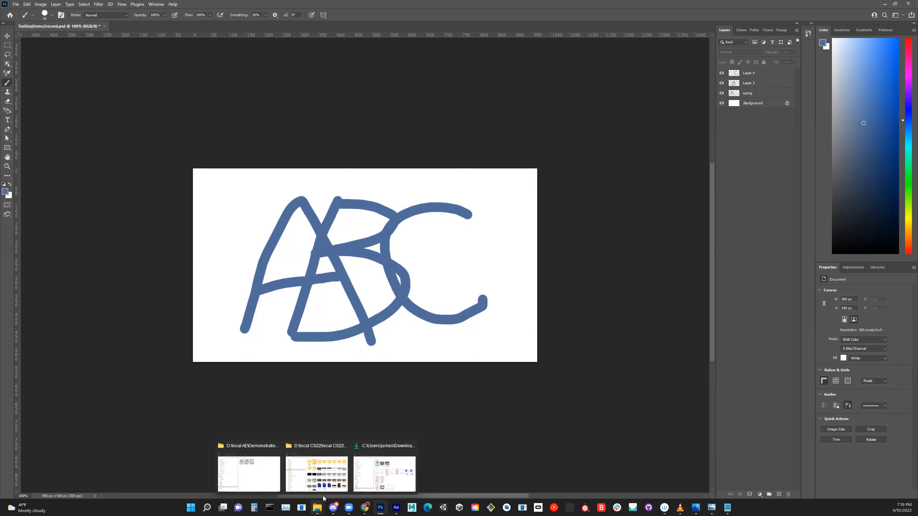
click(265, 481)
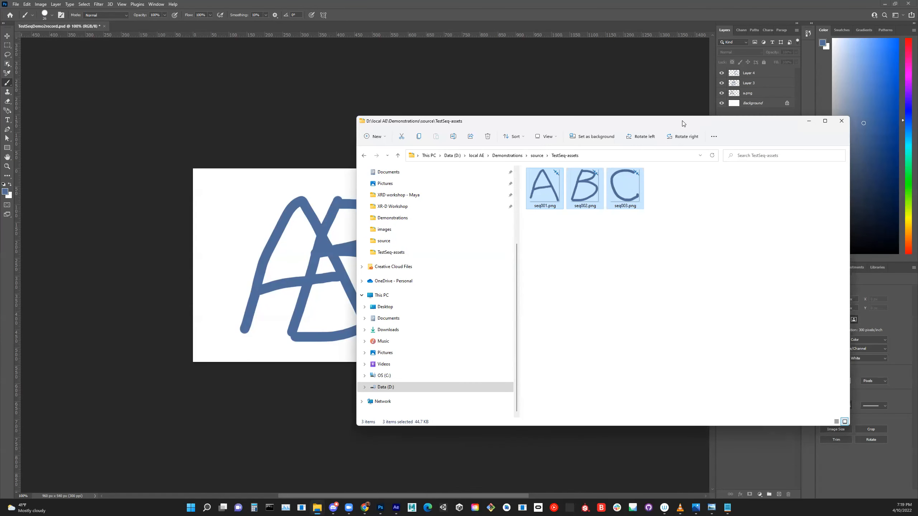
click(90, 107)
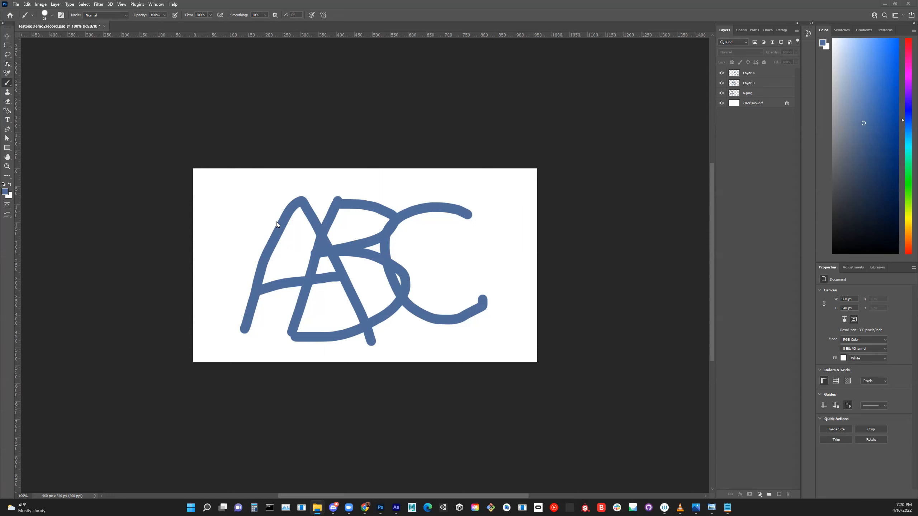
key(alt+Tab)
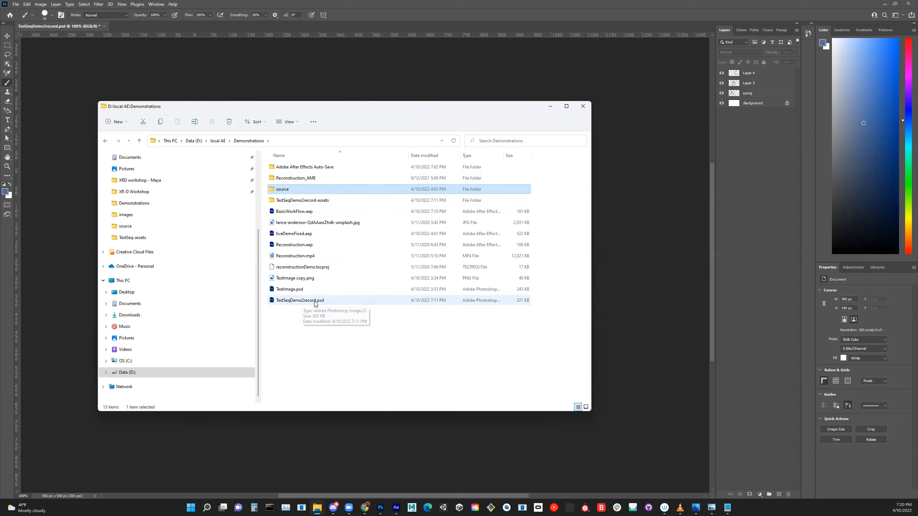
double_click(296, 200)
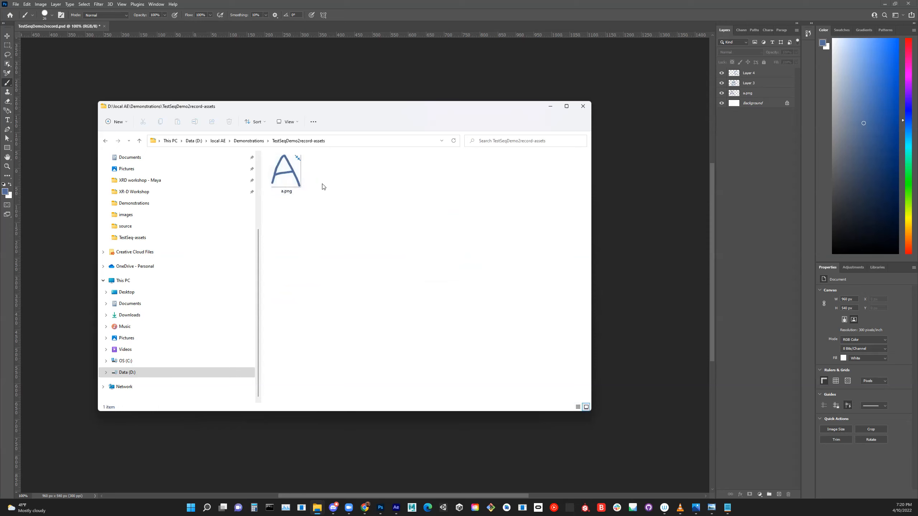
click(290, 169)
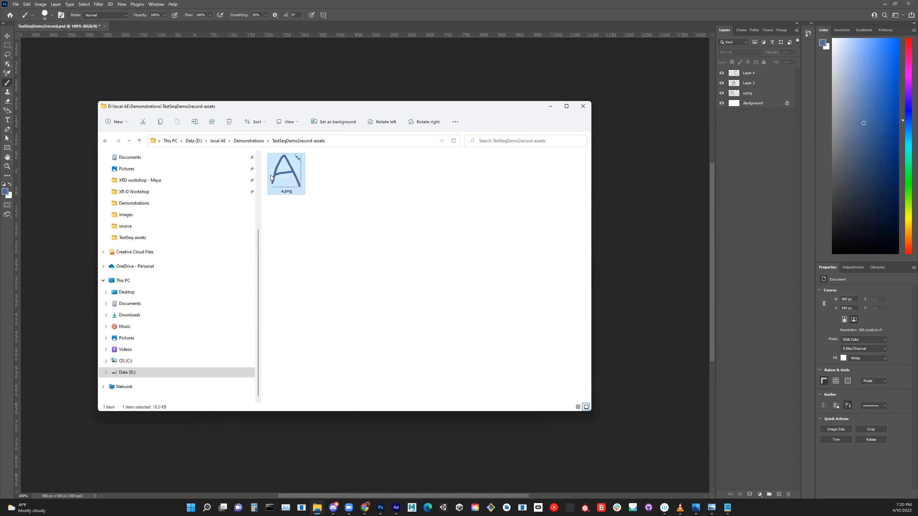
double_click(281, 173)
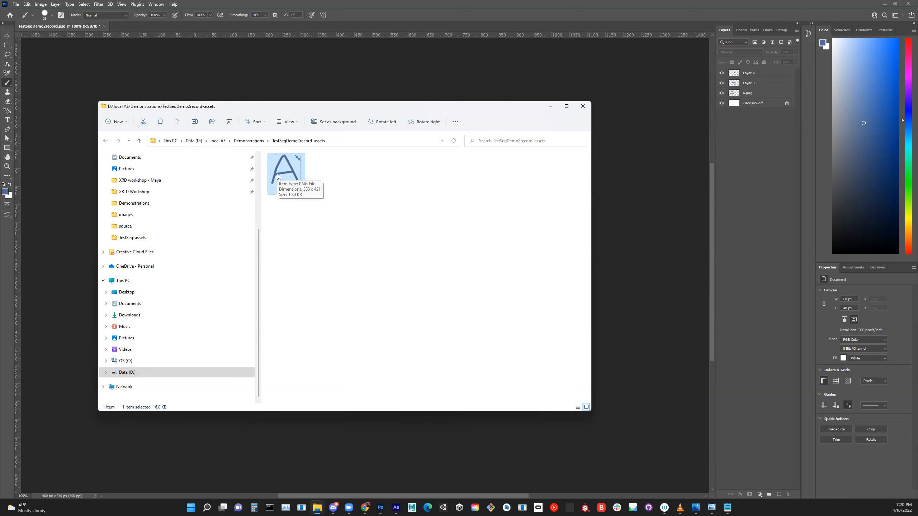
- Return to Photoshop and hide the Background, Layer 3 and Layer 4, leaving only the letter A layer visible
click(743, 153)
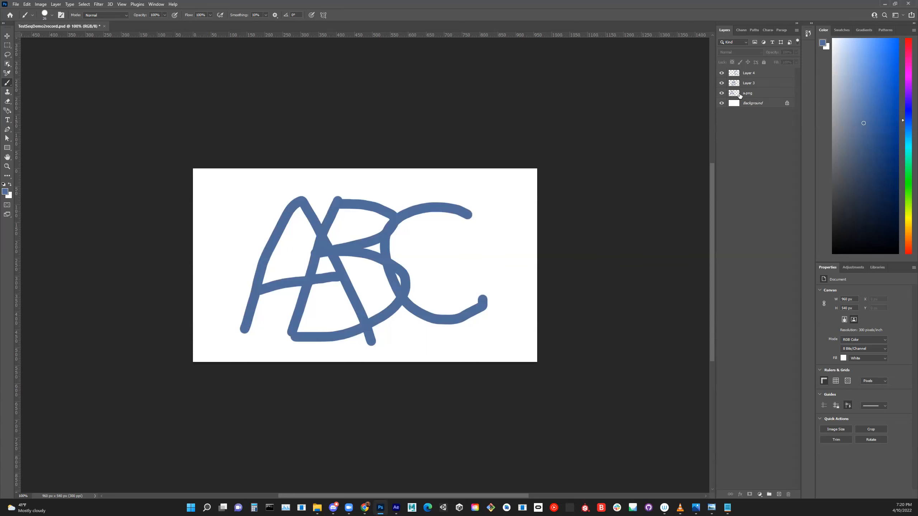
click(722, 103)
click(722, 83)
click(721, 72)
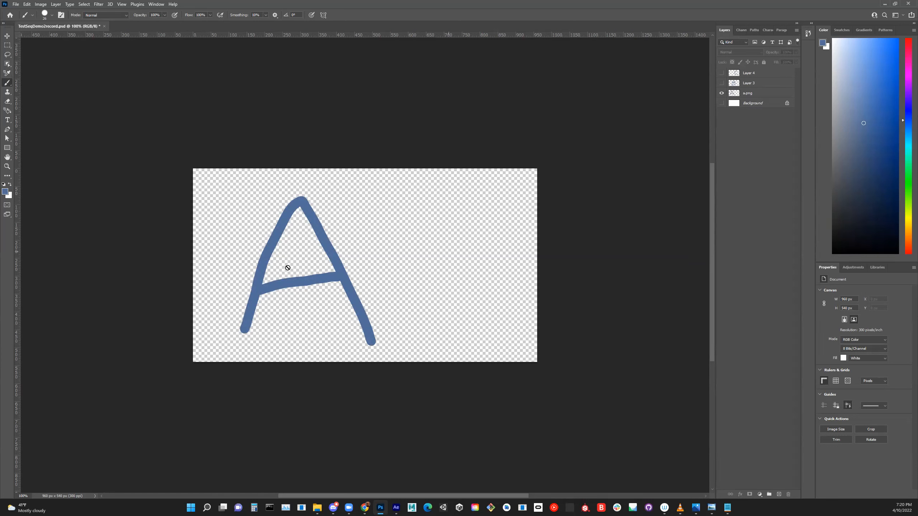
- Create a new layer group and place the a.png layer inside it
click(759, 94)
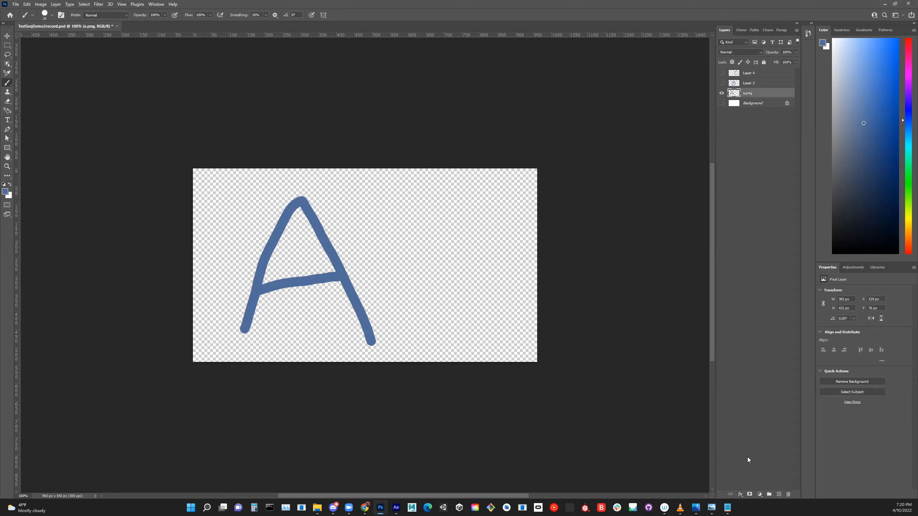
click(769, 494)
drag(744, 100, 753, 93)
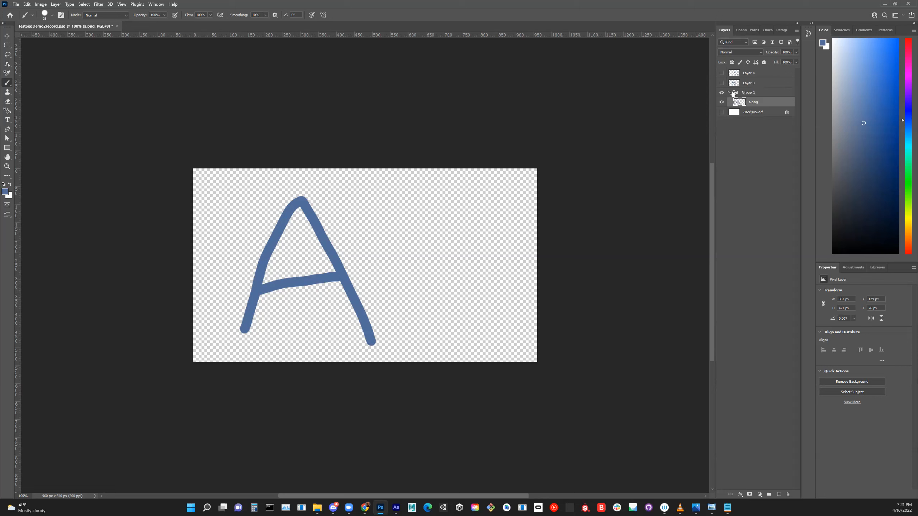
- Rename the grouped layer as a and its group as imageSeq001
double_click(754, 106)
text(a)
key(Return)
double_click(751, 93)
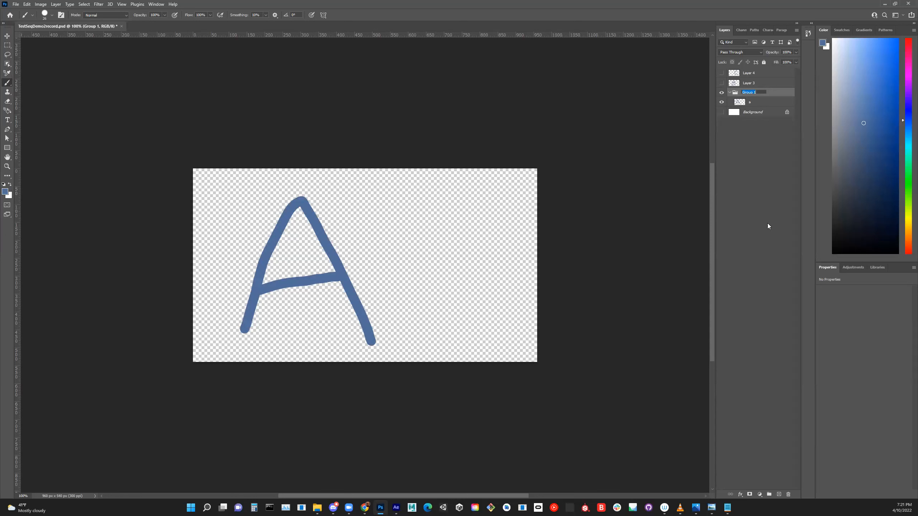
text(imageSeq001)
click(746, 245)
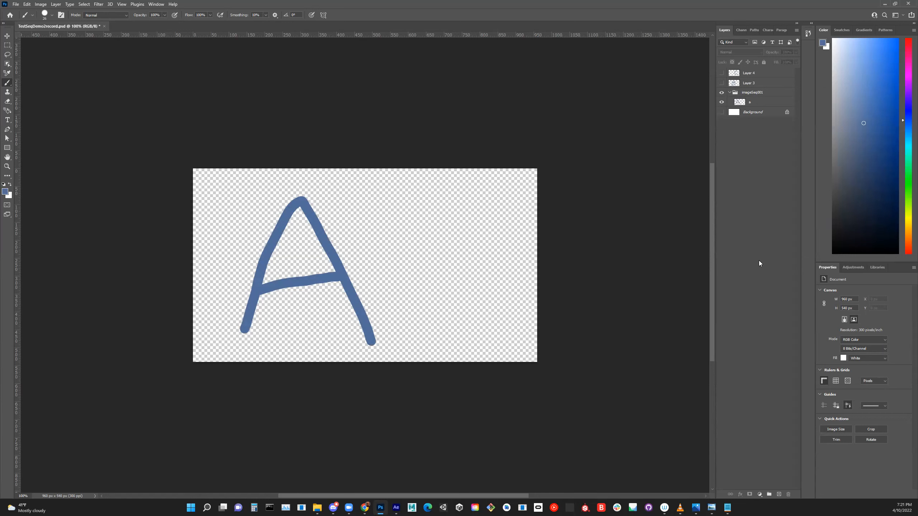
- Switch to File Explorer and check the TestSeqDemo2record-assets folder and its parent Demonstrations folder for exported files
mouse_move(317, 508)
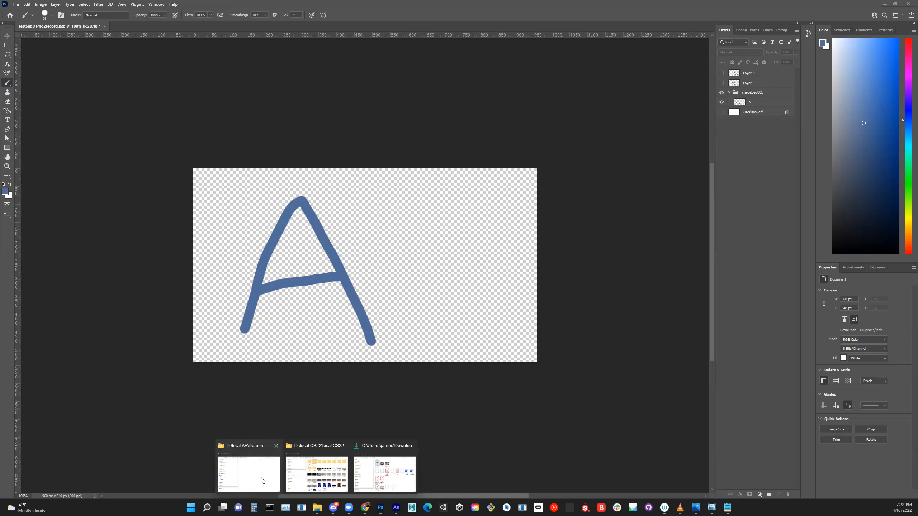
click(263, 481)
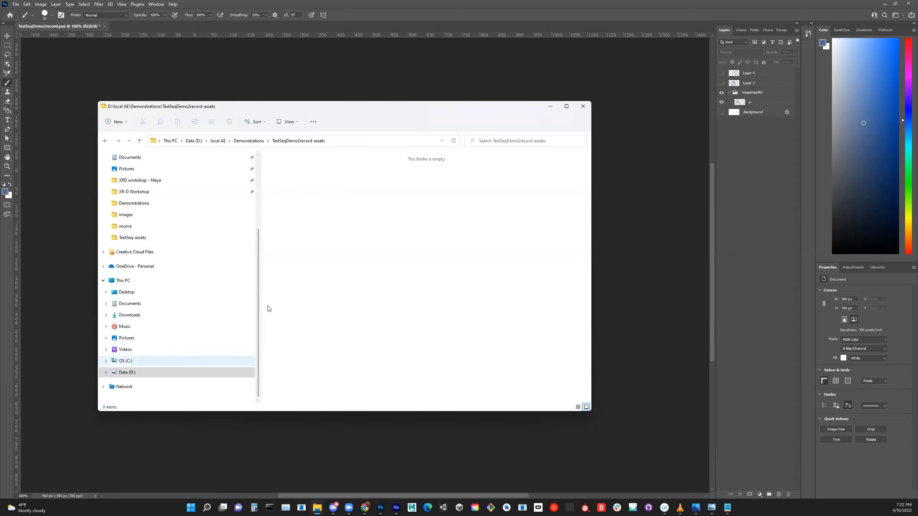
click(249, 140)
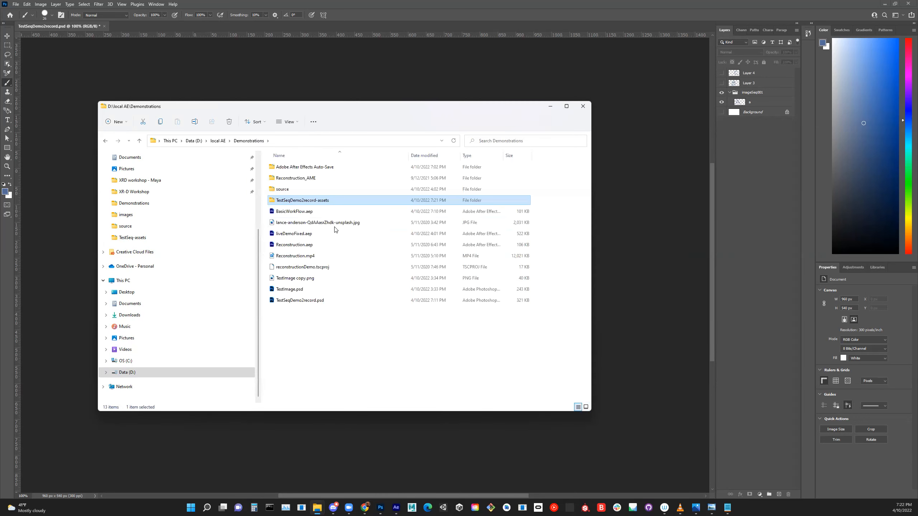
- Return to Photoshop and add the .png extension to the group name, making it imageSeq001.png
click(760, 93)
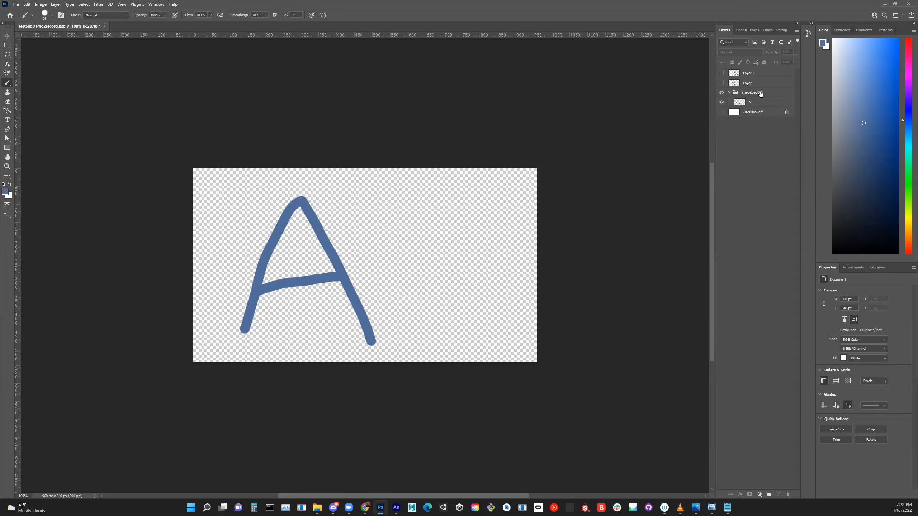
double_click(760, 93)
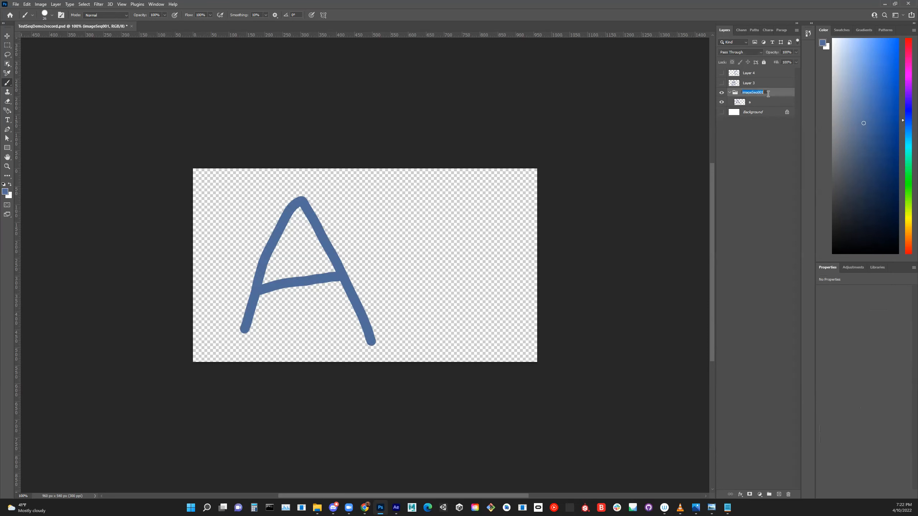
key(End)
text(.png)
key(Return)
- Switch to File Explorer and open the TestSeqDemo2record-assets folder to inspect the image exported from the group
mouse_move(318, 508)
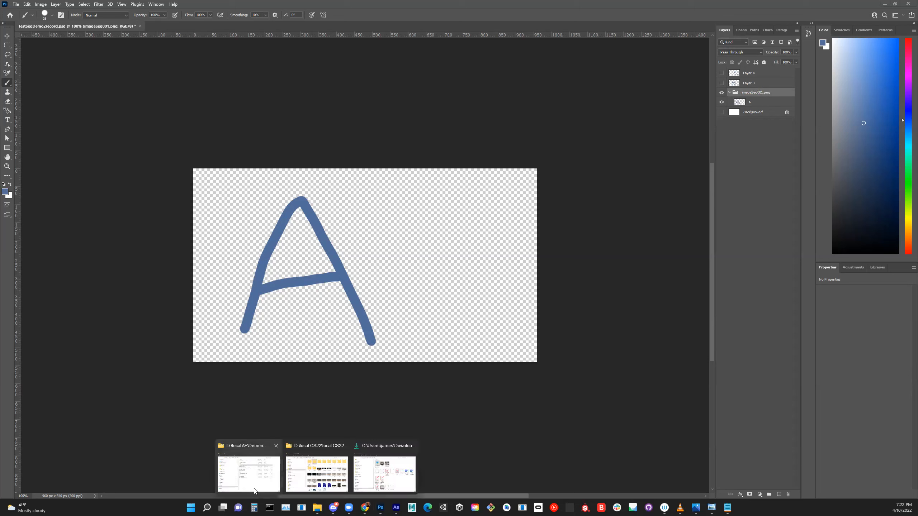
click(277, 484)
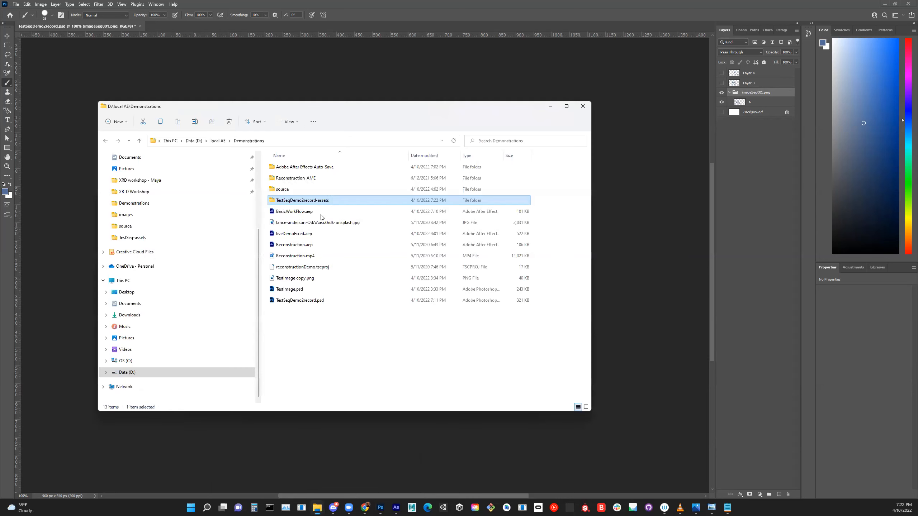
double_click(272, 201)
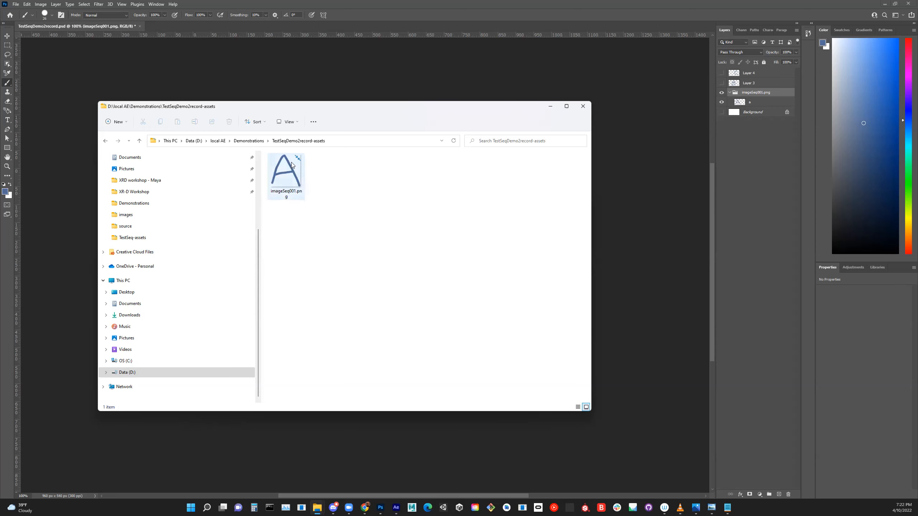
- Return to Photoshop, add a layer mask to the imageSeq001.png group and deselect it
click(736, 92)
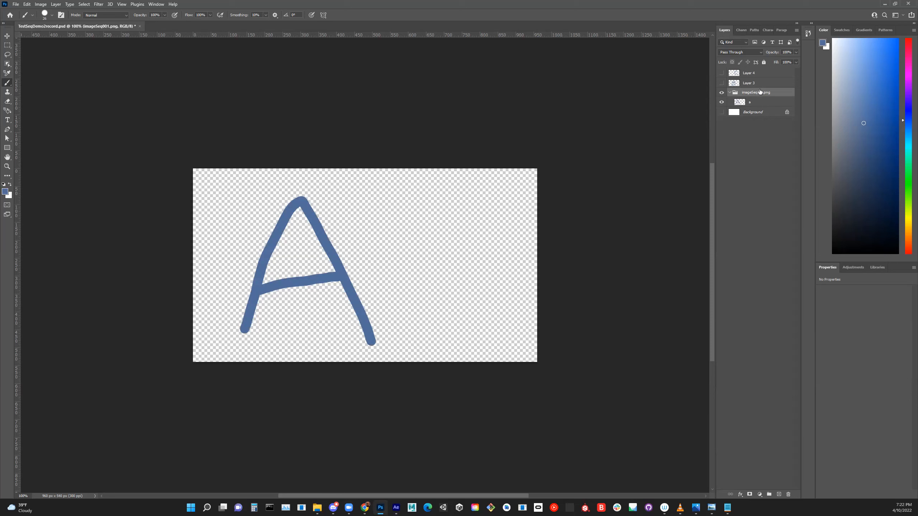
click(750, 494)
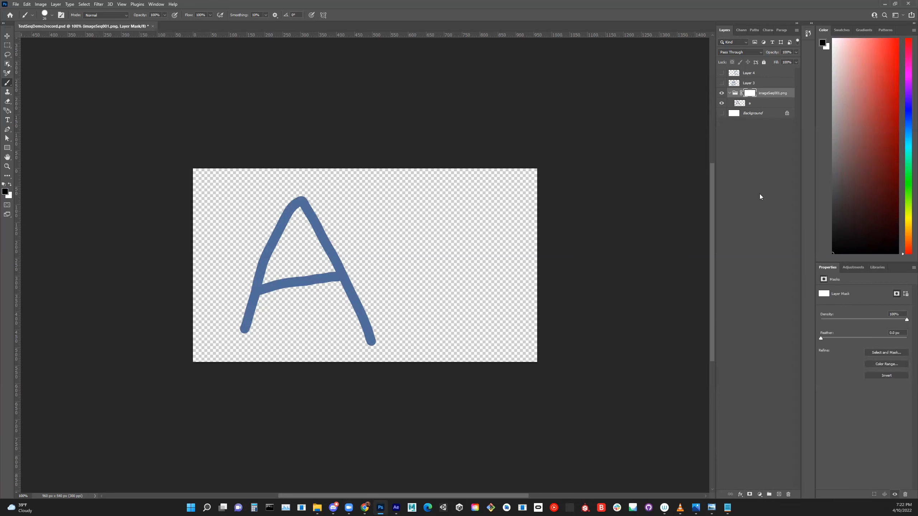
click(759, 182)
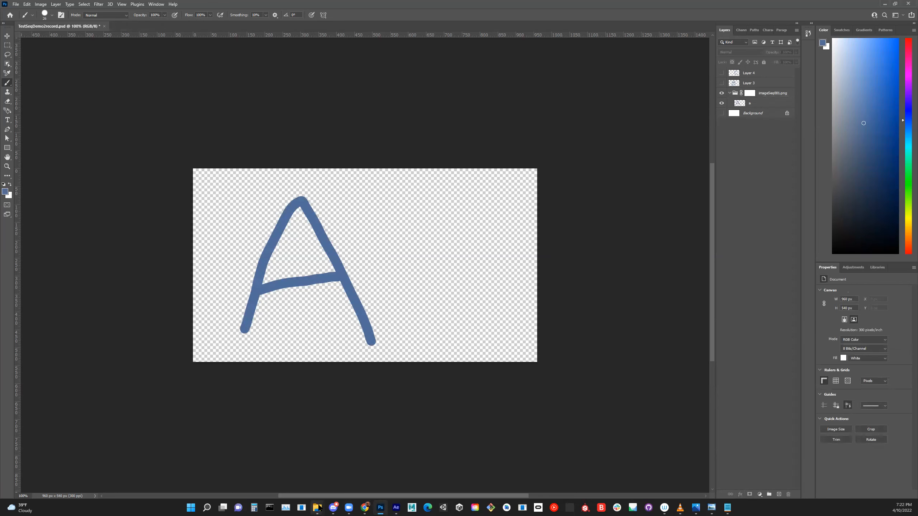
- Switch to File Explorer and inspect the regenerated imageSeq001.png in the assets folder
mouse_move(317, 506)
click(252, 475)
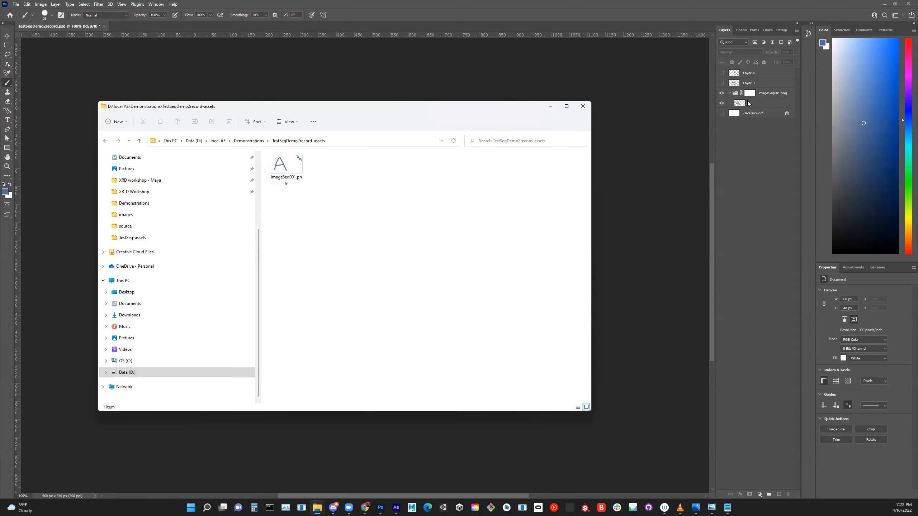
- Return to Photoshop, show Layer 3 and Layer 4, and put each one into its own layer group
click(723, 83)
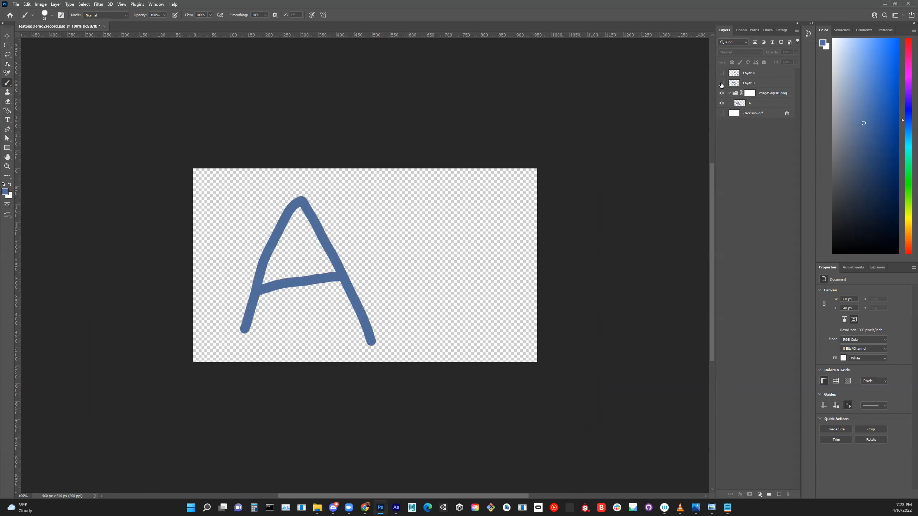
click(754, 84)
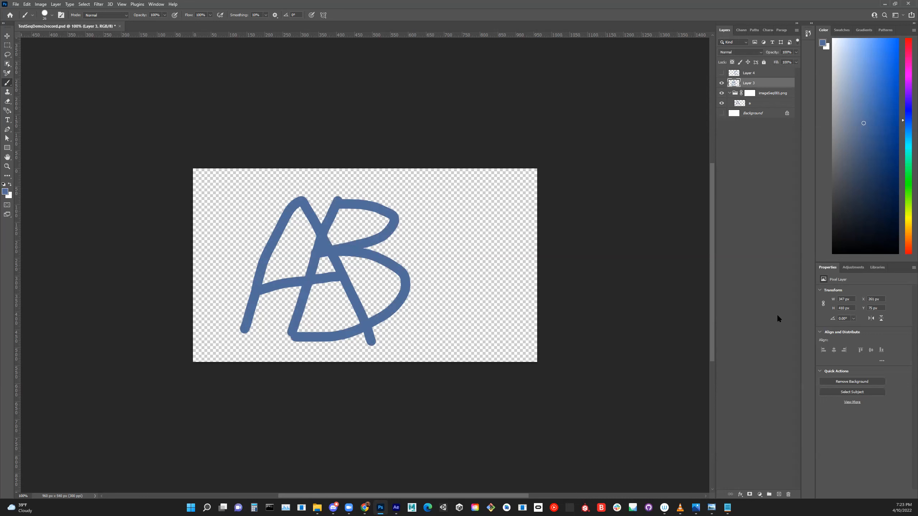
key(ctrl+g)
click(722, 73)
click(731, 74)
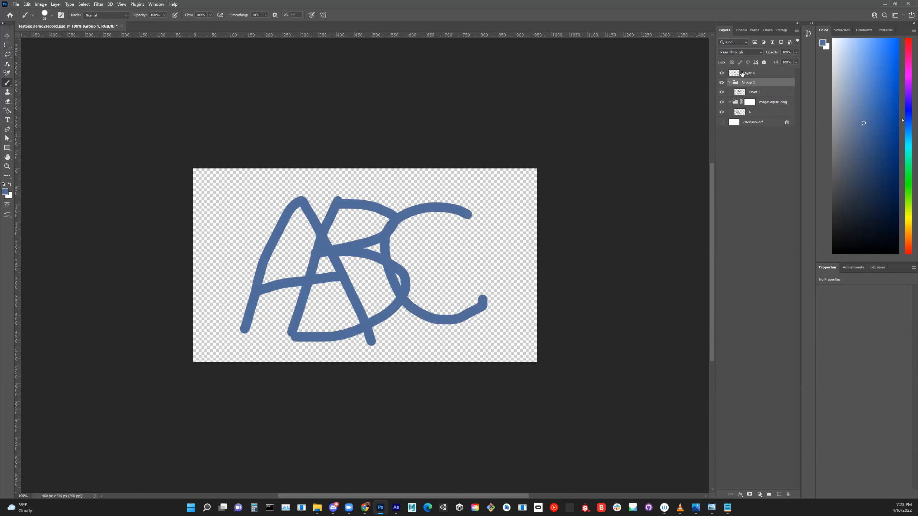
key(ctrl+g)
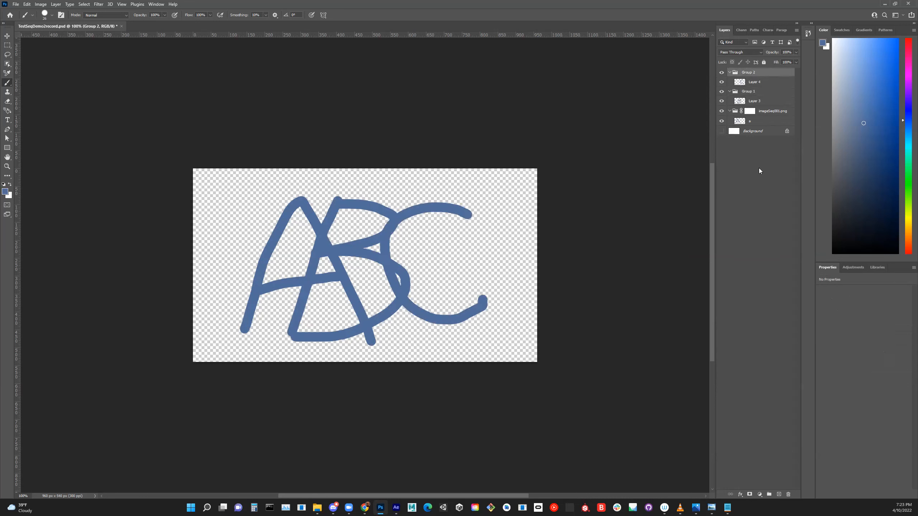
- Rename the group containing Layer 3 as imageSeq002.png and deselect it
double_click(749, 92)
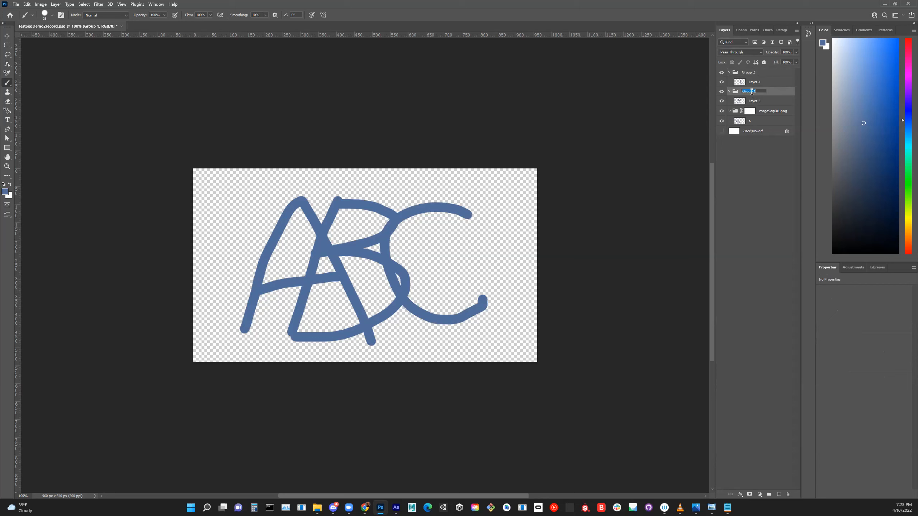
text(image)
text(.png)
click(776, 206)
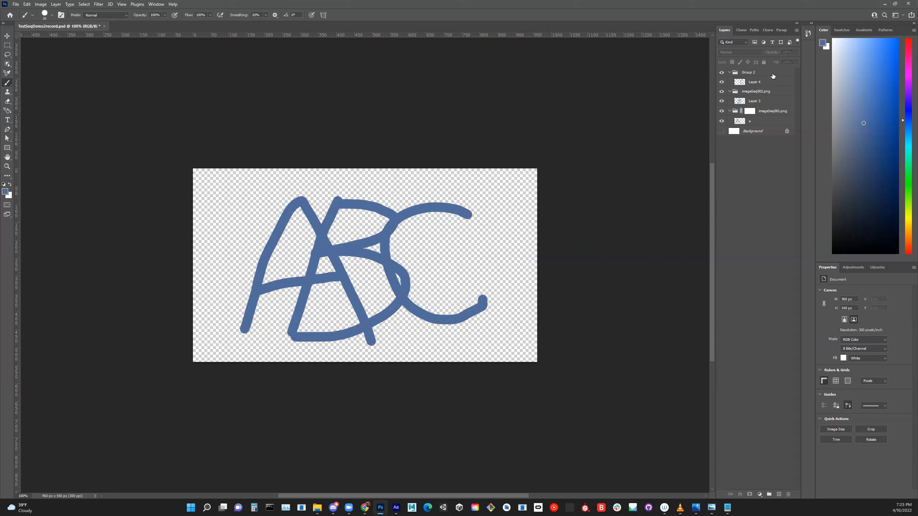
- Rename the group containing Layer 4 as imageSeq003.png, including the .png extension, and deselect it
double_click(748, 72)
text(imageSeq)
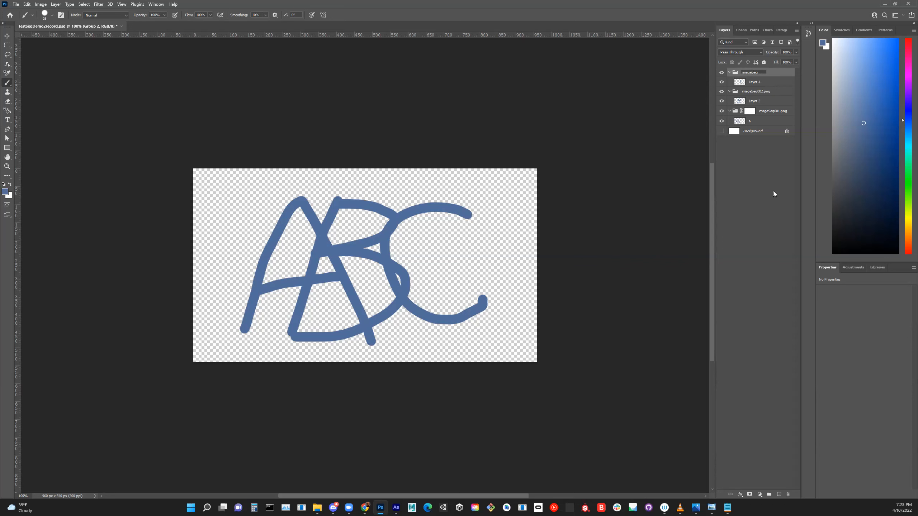
text(003)
key(Return)
double_click(762, 72)
key(Right)
text(.png)
key(Return)
click(762, 218)
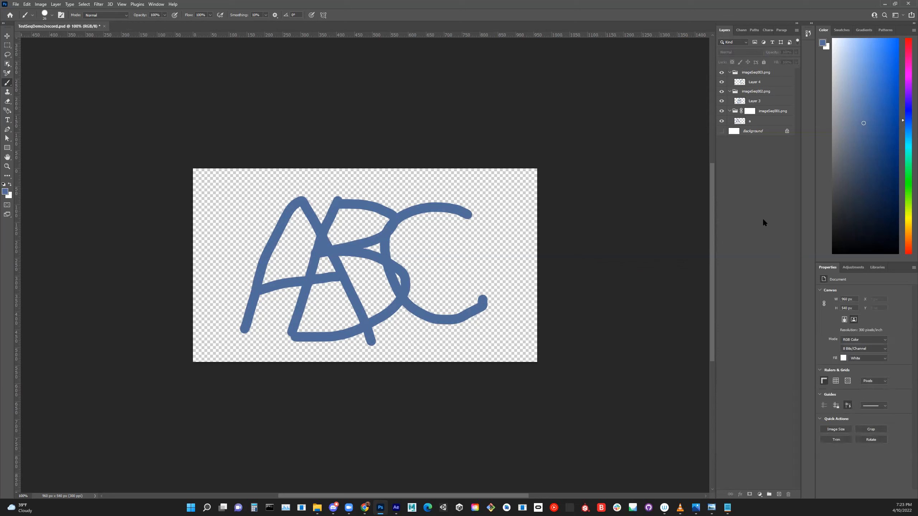
- Save the document and switch to File Explorer to inspect the images exported to the TestSeqDemo2record-assets folder
click(16, 3)
click(19, 90)
mouse_move(317, 507)
click(263, 478)
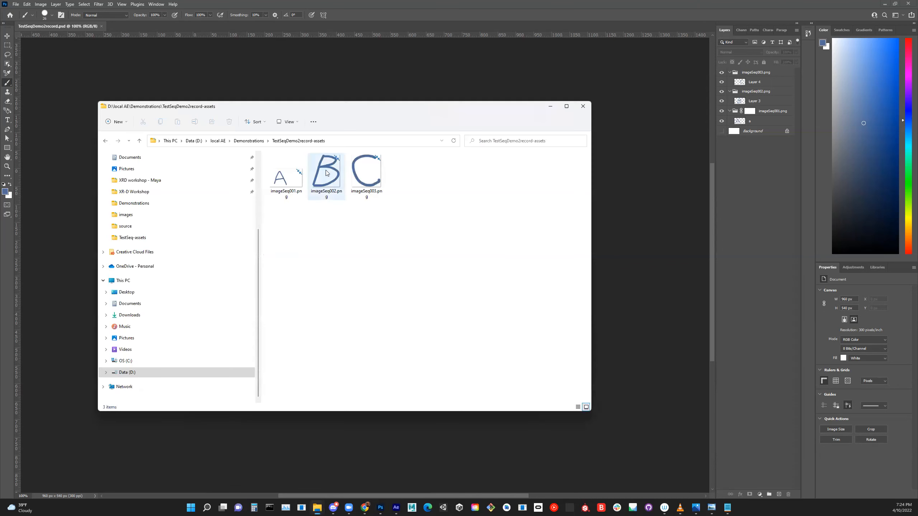
- Return to Photoshop and undo the last rename of the group containing Layer 4
click(780, 195)
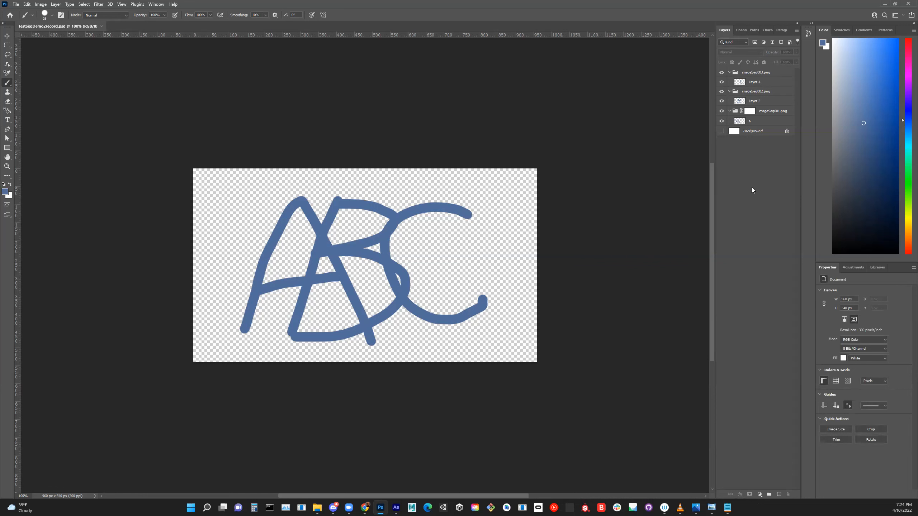
key(ctrl+z)
key(ctrl+z)
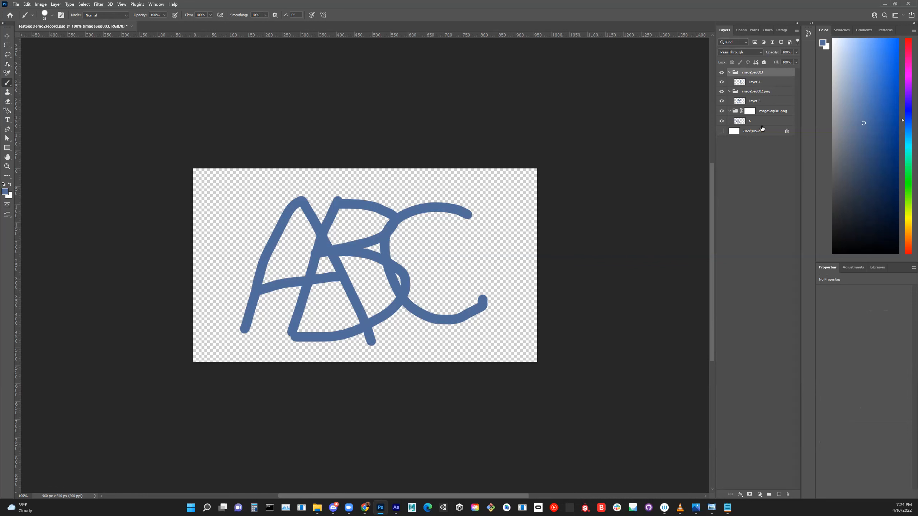
- Add layer masks to the imageSeq003 and imageSeq002.png groups and deselect them
click(750, 495)
click(750, 93)
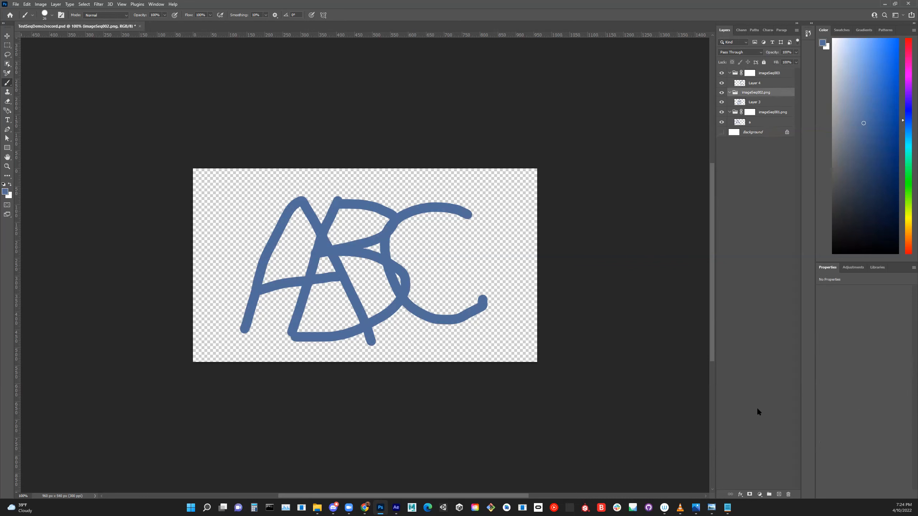
click(750, 494)
click(736, 279)
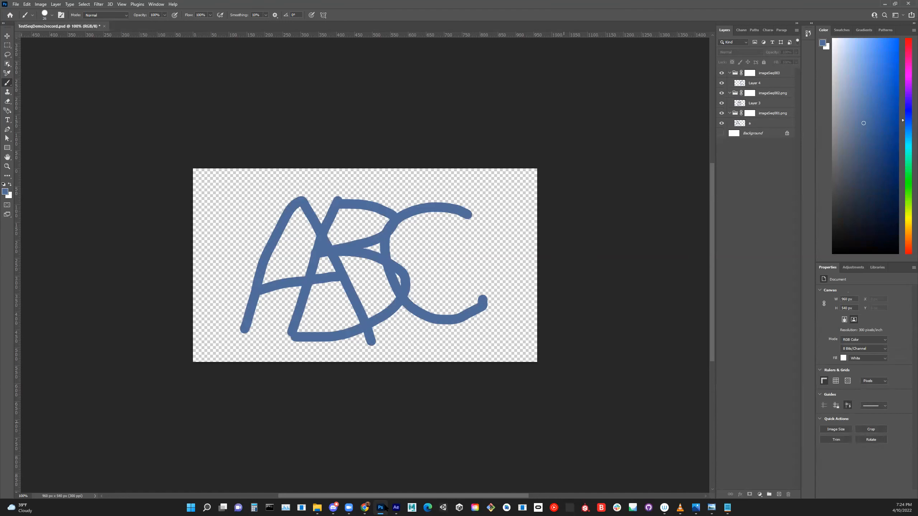
- Check the exported images in File Explorer, then return to Photoshop and rename the imageSeq003 group as imageSeq003.png
click(315, 506)
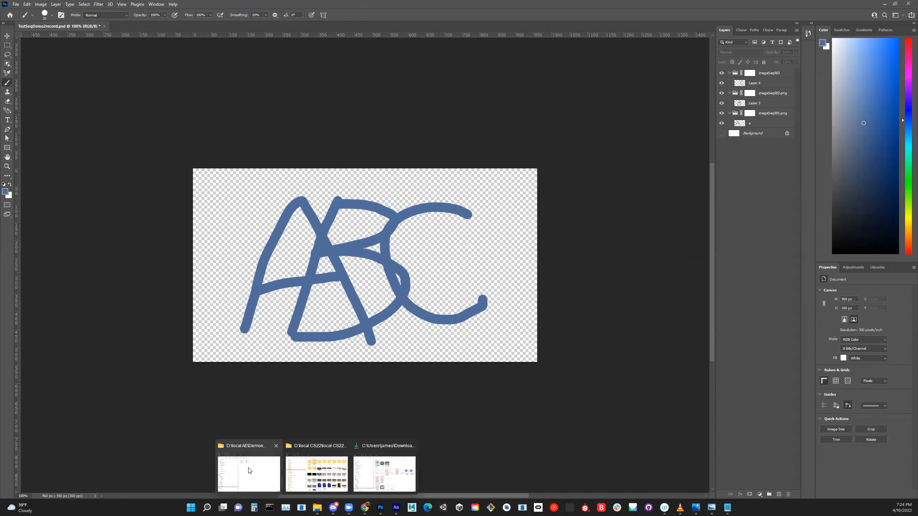
click(251, 470)
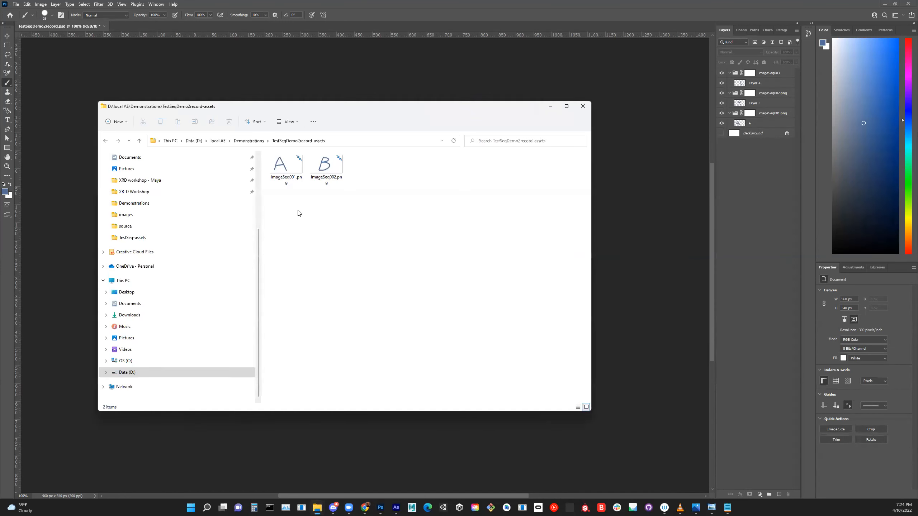
click(777, 74)
double_click(777, 74)
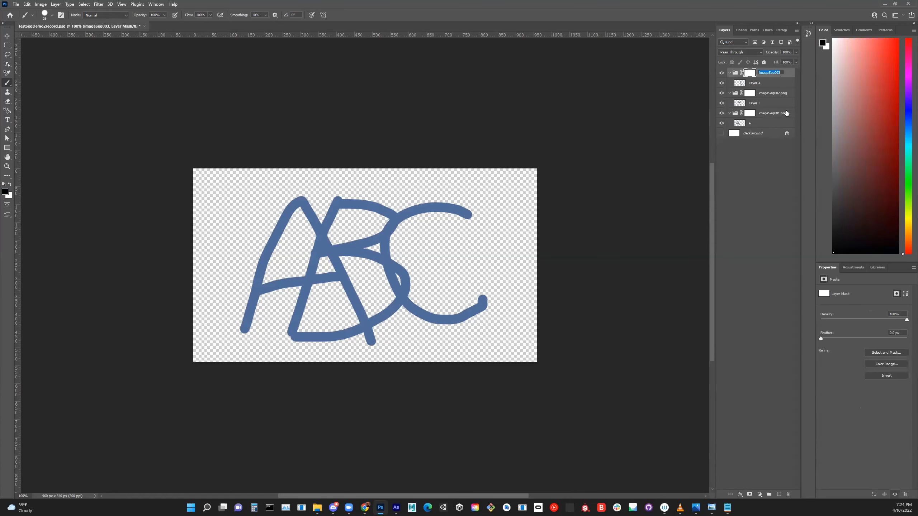
key(Right)
text(.png)
key(Return)
click(782, 180)
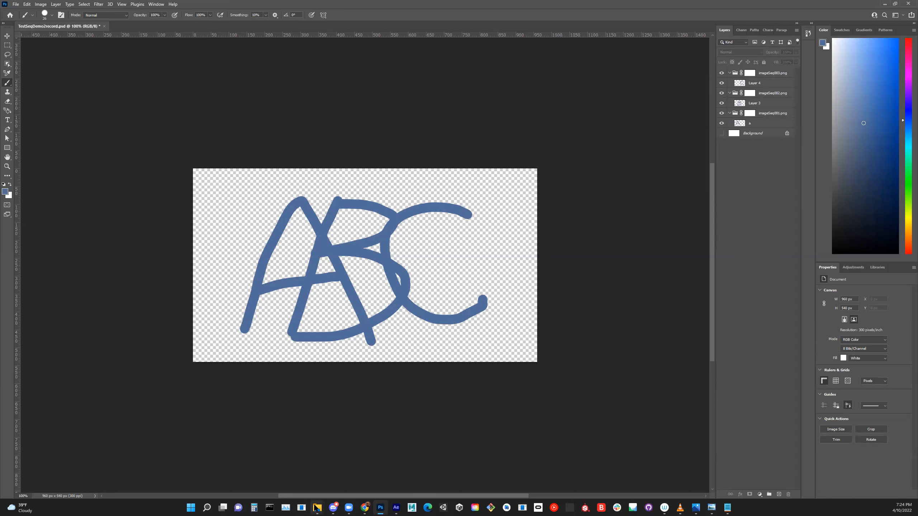
- Switch to File Explorer and inspect the regenerated image sequence in the assets folder
mouse_move(318, 507)
click(249, 473)
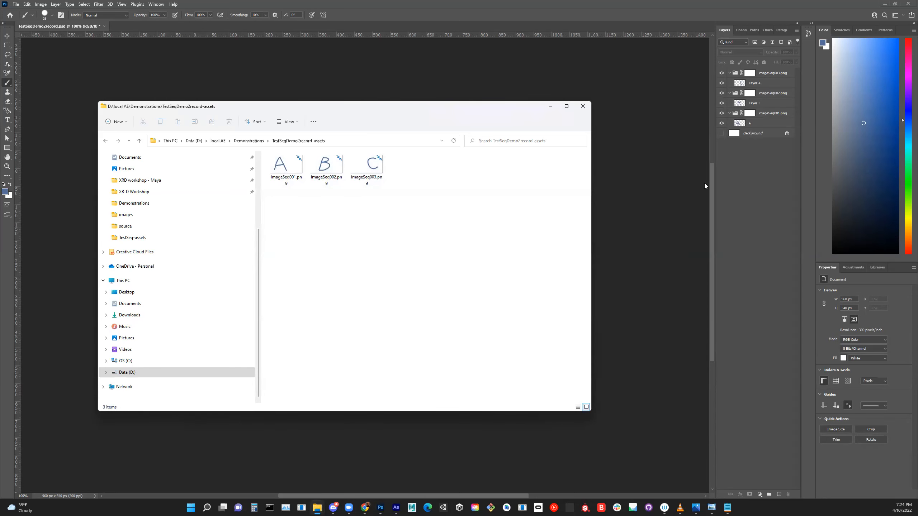
- Return to Photoshop, make the Background layer visible, and recheck the exported images in File Explorer
click(721, 133)
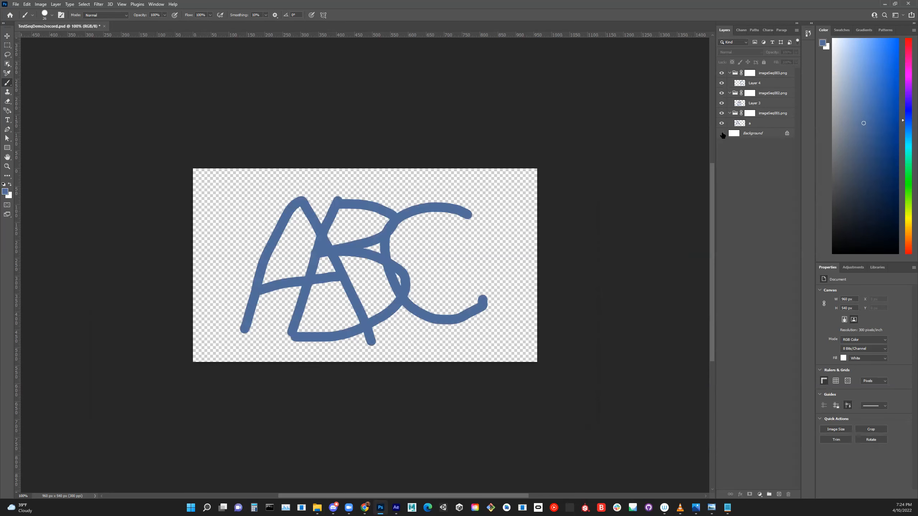
click(722, 134)
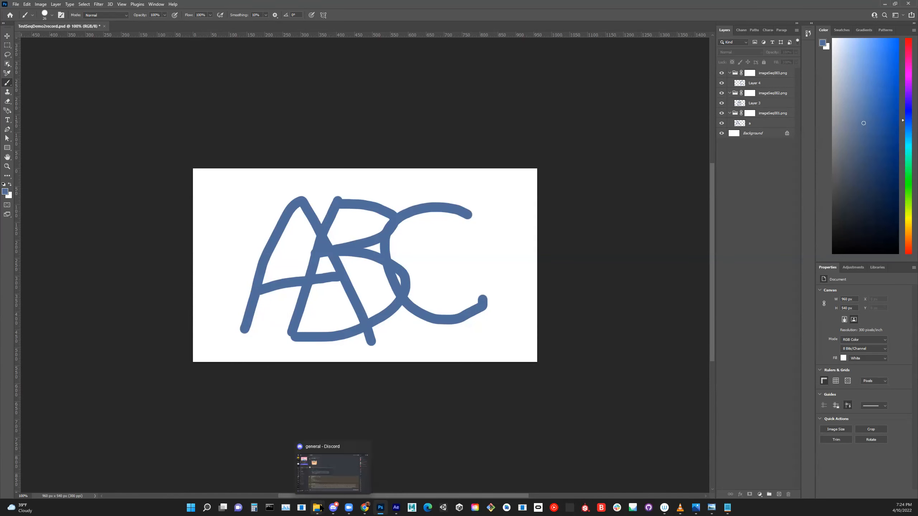
mouse_move(317, 508)
click(253, 467)
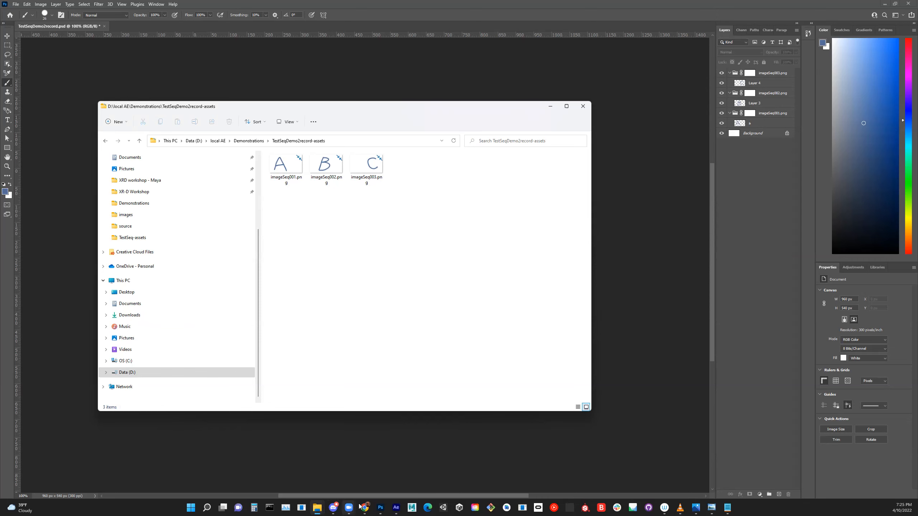
- Switch to After Effects and create a new project
mouse_move(365, 509)
click(397, 509)
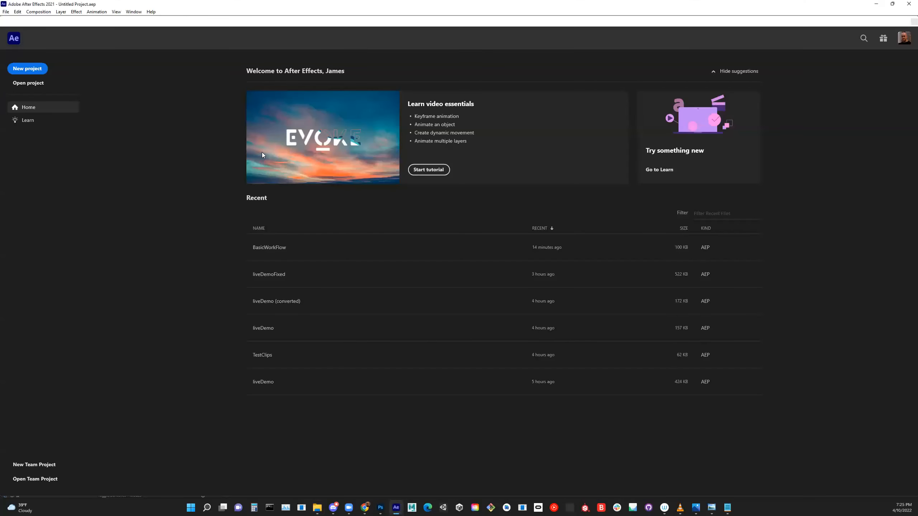
click(7, 12)
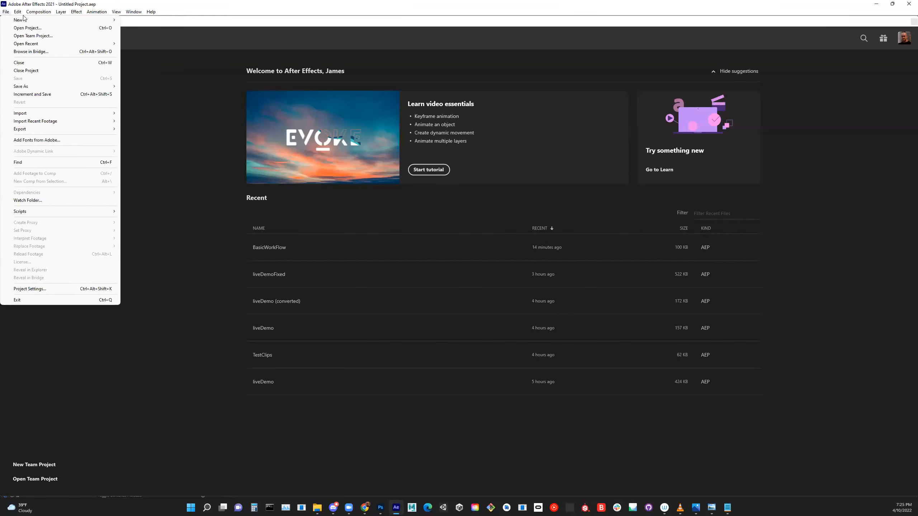
mouse_move(7, 14)
mouse_move(42, 20)
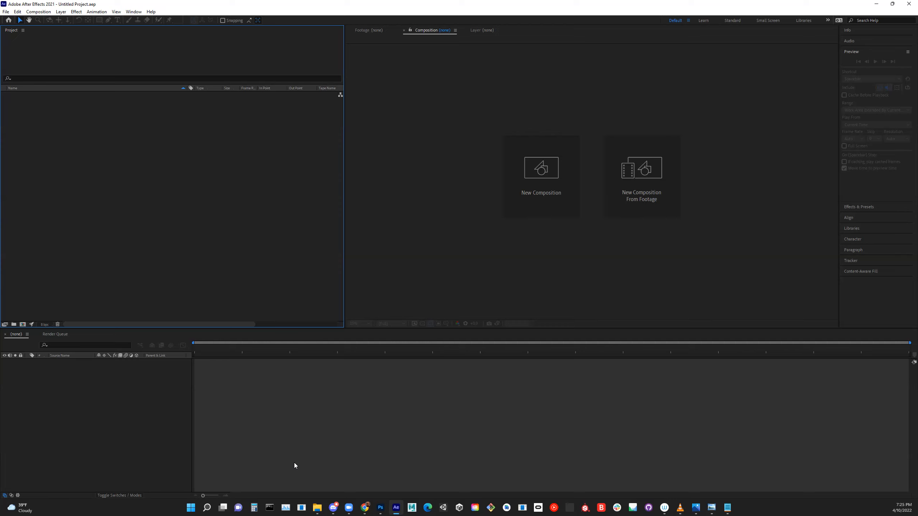
- Import imageSeq001.png, imageSeq002.png and imageSeq003.png from the File Explorer assets folder into the After Effects project
mouse_move(318, 508)
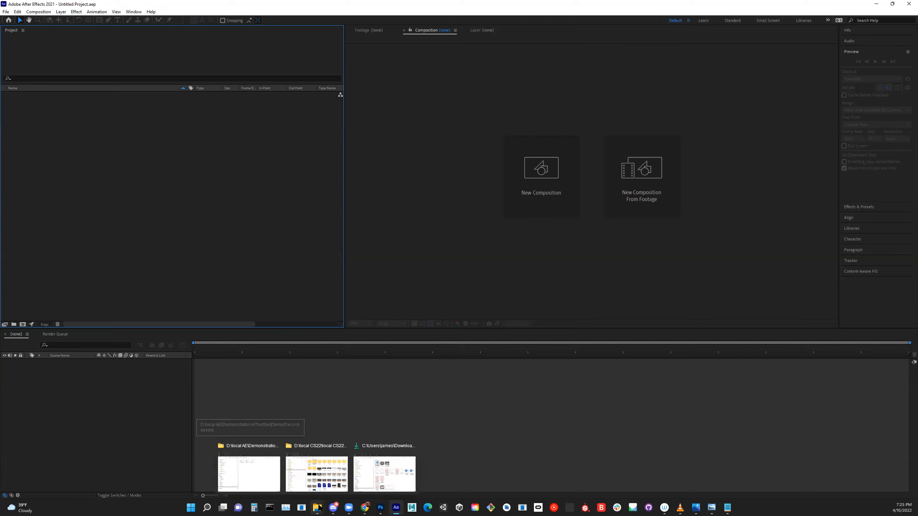
click(248, 484)
drag(408, 179, 269, 185)
drag(352, 106, 634, 93)
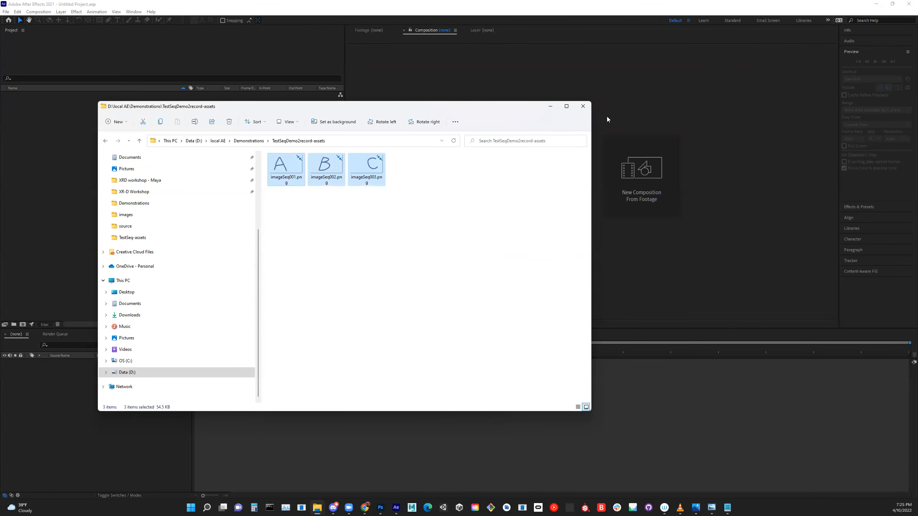
drag(579, 150, 158, 161)
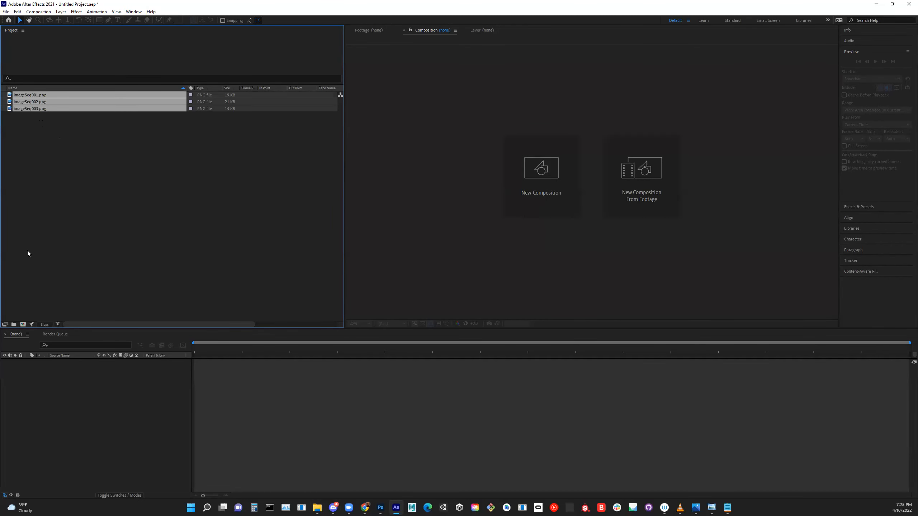
- Create a project folder named "source images"
click(14, 325)
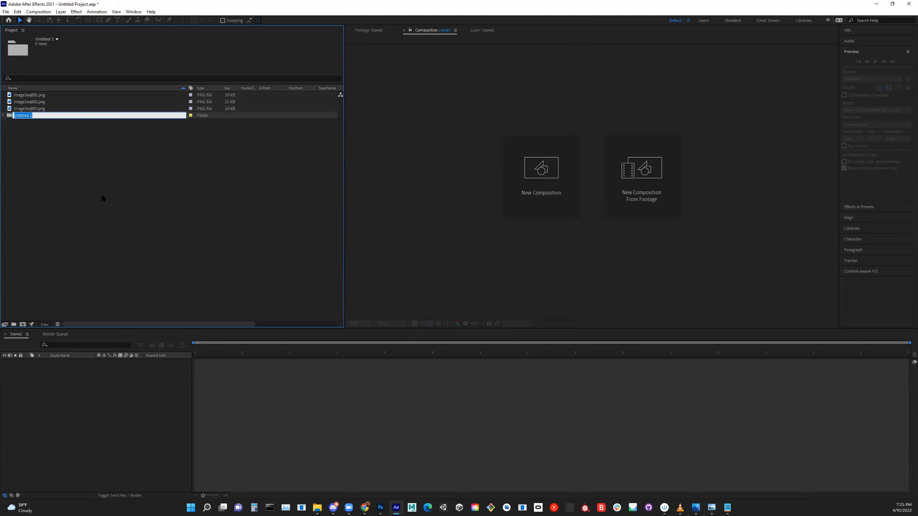
text(source images)
key(Return)
- Move the three imported imageSeq PNG files into the source images folder
click(41, 95)
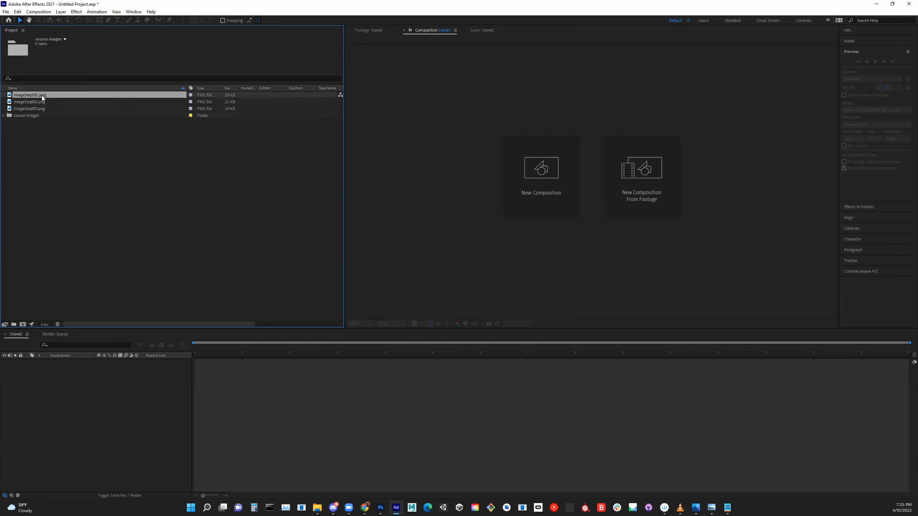
shift+click(42, 107)
drag(9, 101, 11, 118)
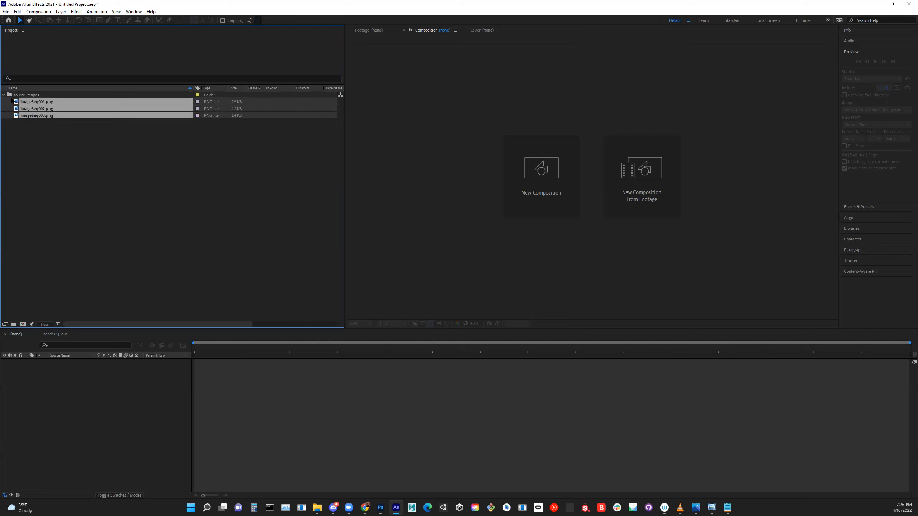
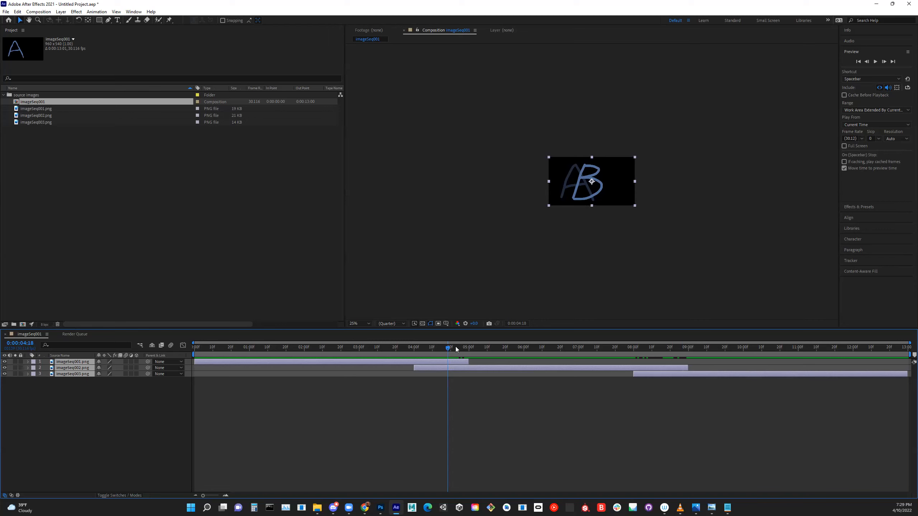
- Scrub into the crossfade from A to B and toggle the visibility of imageSeq001.png and imageSeq002.png off and on
drag(448, 350, 266, 347)
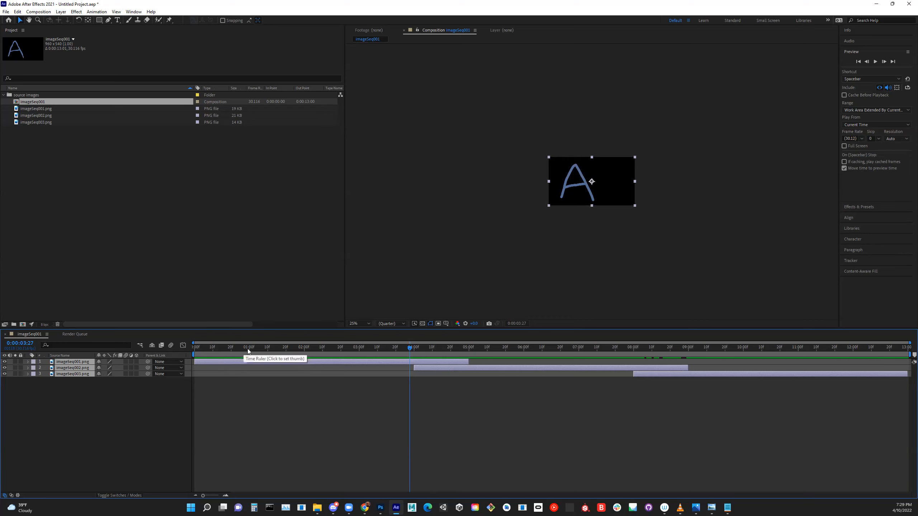
mouse_move(204, 496)
mouse_down()
mouse_move(218, 497)
mouse_move(194, 498)
mouse_up()
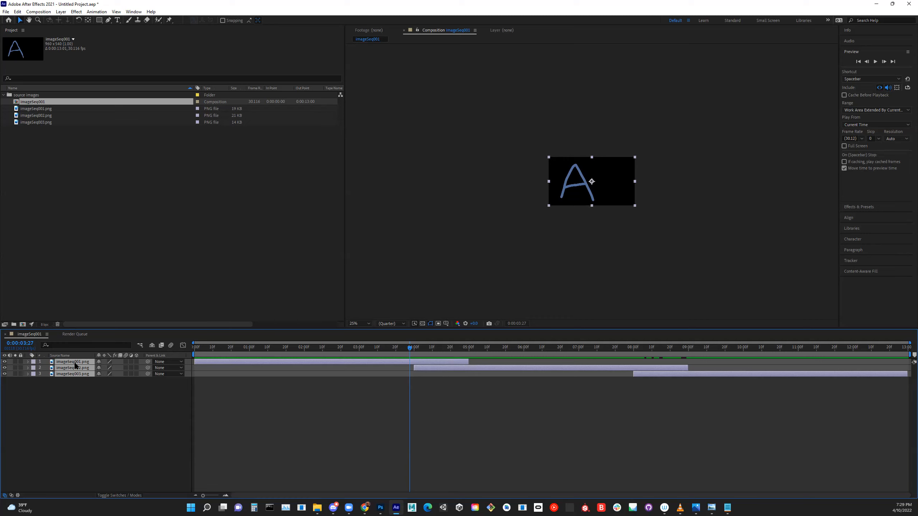
click(60, 414)
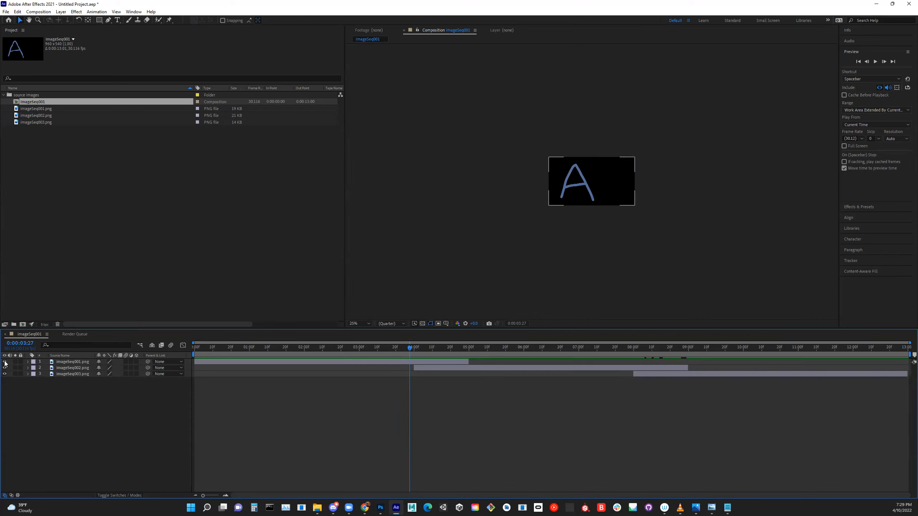
drag(410, 347, 434, 348)
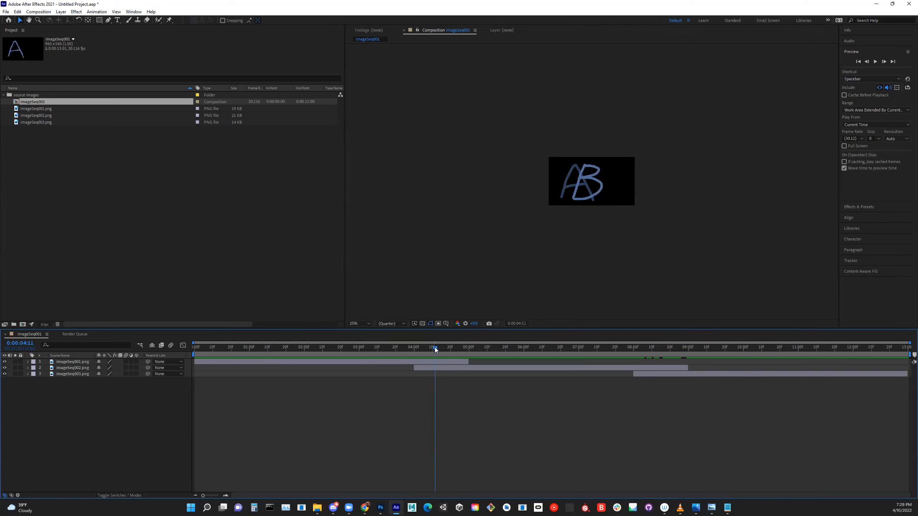
click(5, 362)
click(5, 362)
click(4, 368)
click(4, 368)
- Reveal the transform properties of imageSeq001.png and examine its opacity keyframes by stepping between them and scrubbing across the fade
click(28, 362)
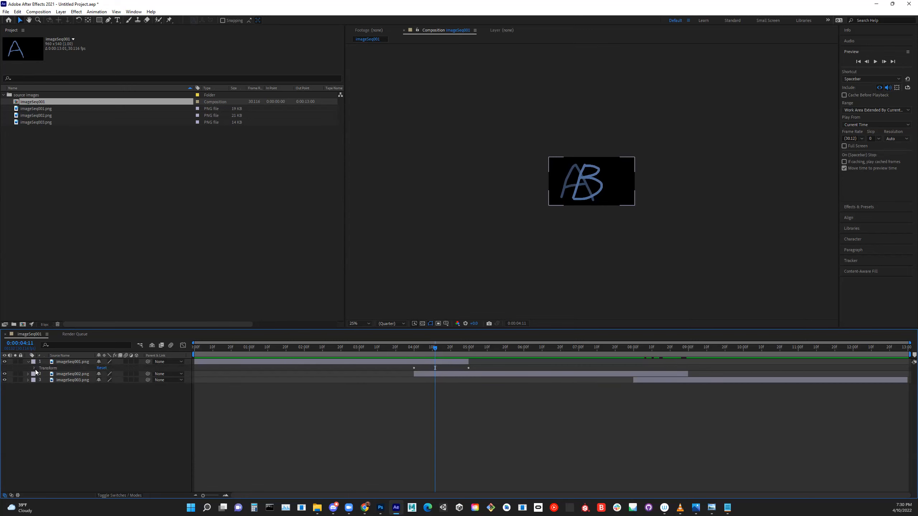
click(35, 369)
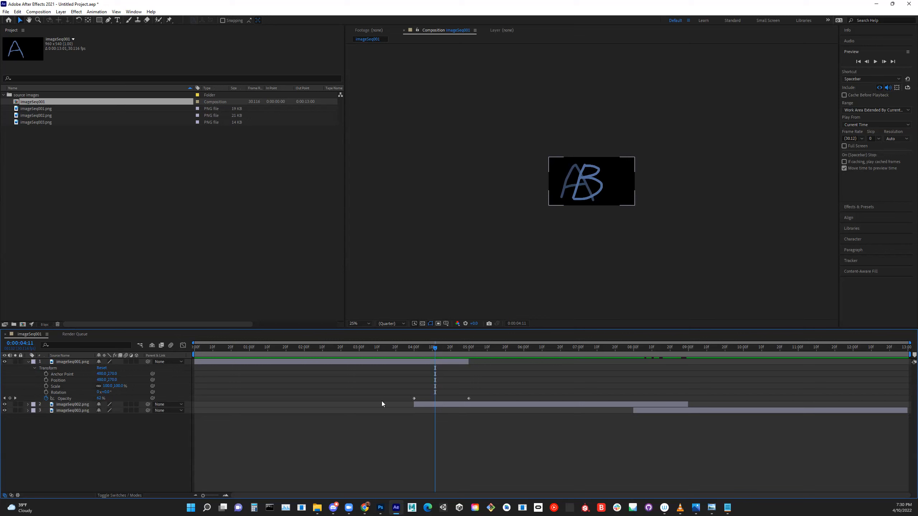
click(15, 398)
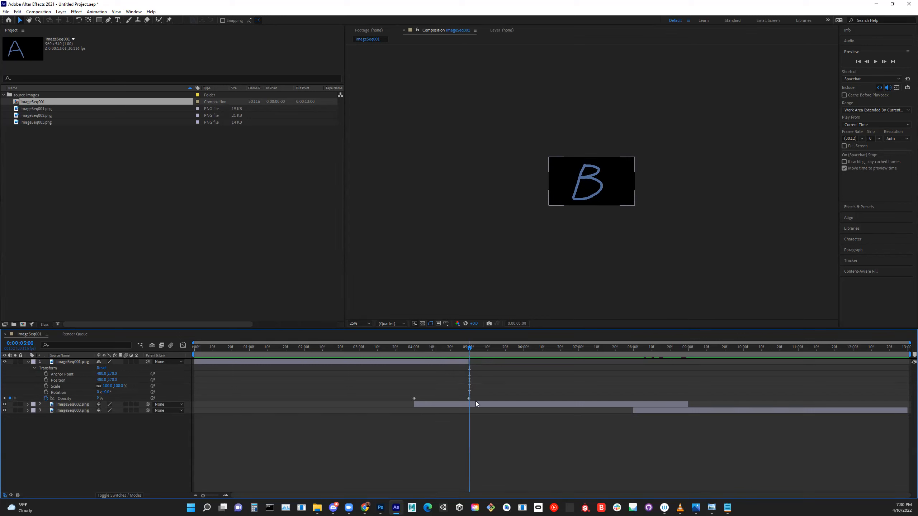
click(5, 399)
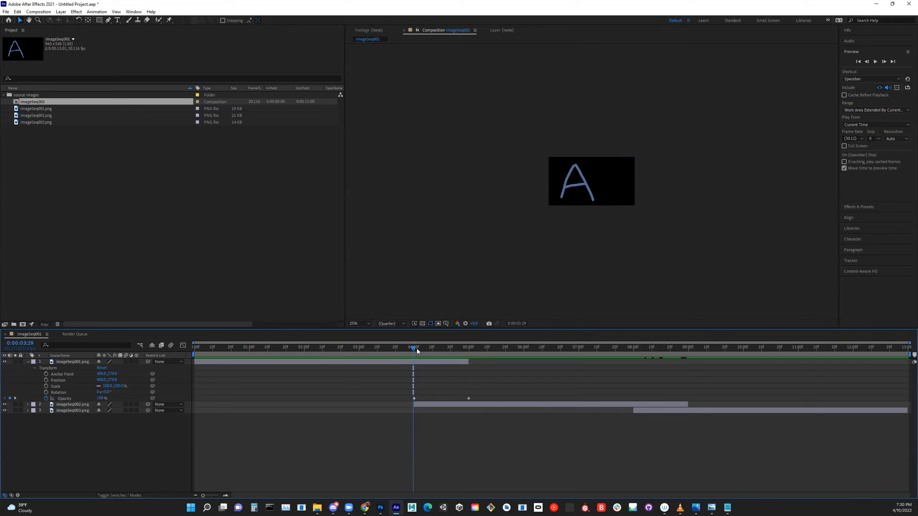
drag(413, 349, 411, 393)
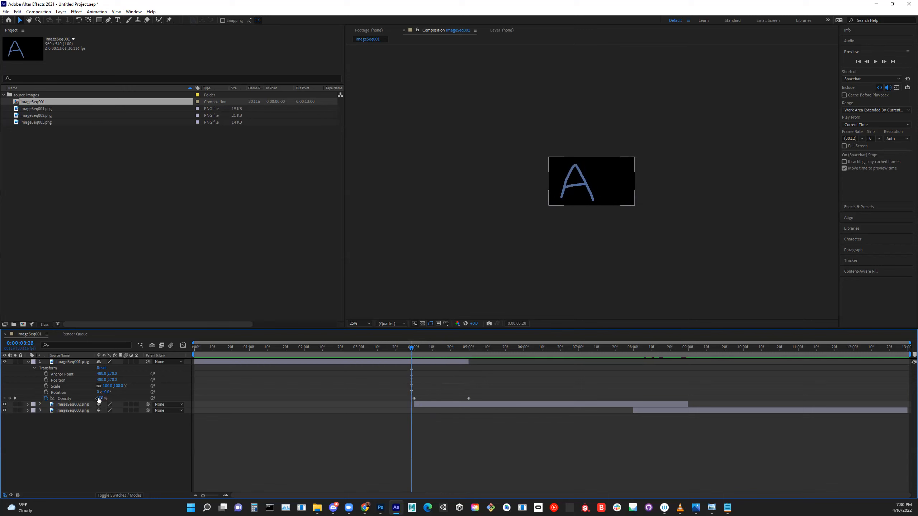
drag(412, 346, 470, 348)
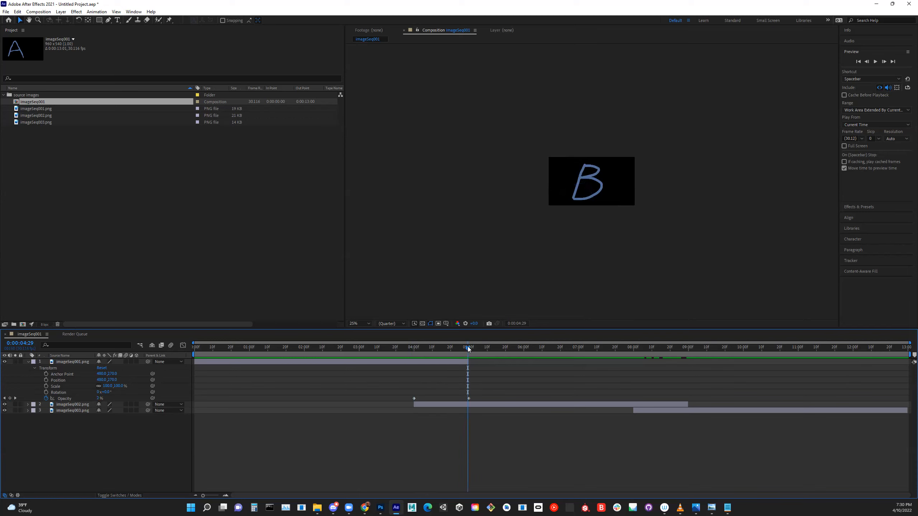
drag(469, 348, 404, 362)
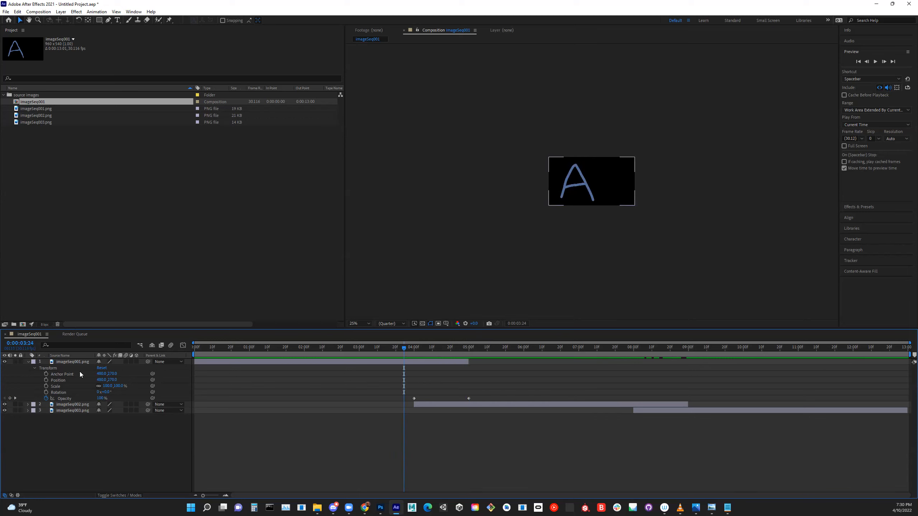
- Examine the opacity curve of imageSeq001.png fitted in the Graph Editor, and return to the collapsed layer bars
click(34, 369)
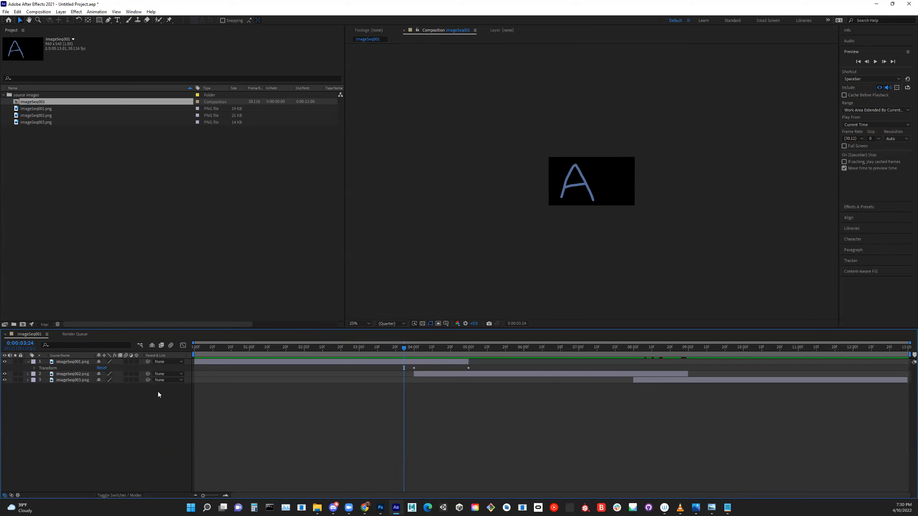
click(183, 345)
click(35, 368)
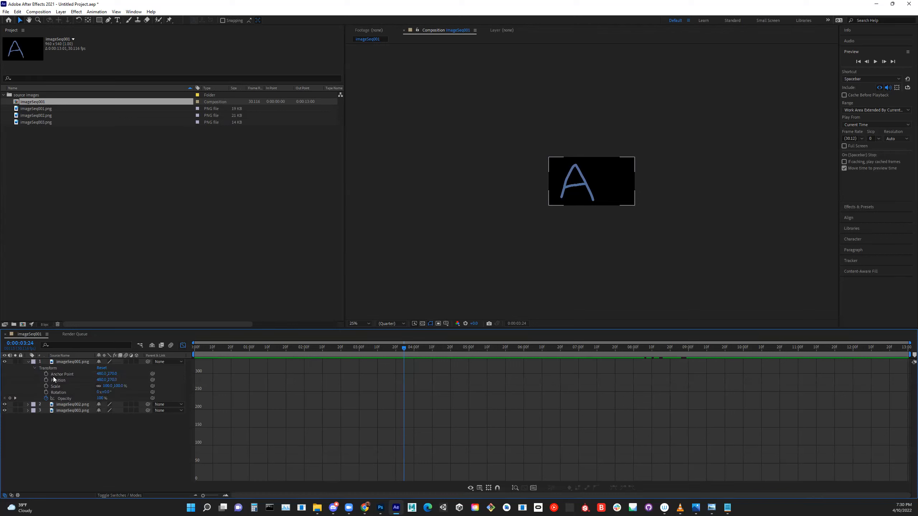
click(64, 398)
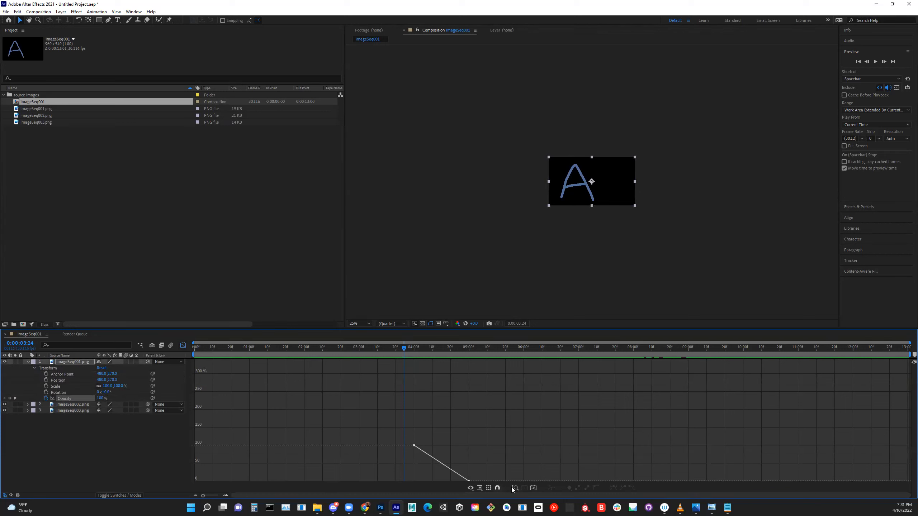
click(534, 489)
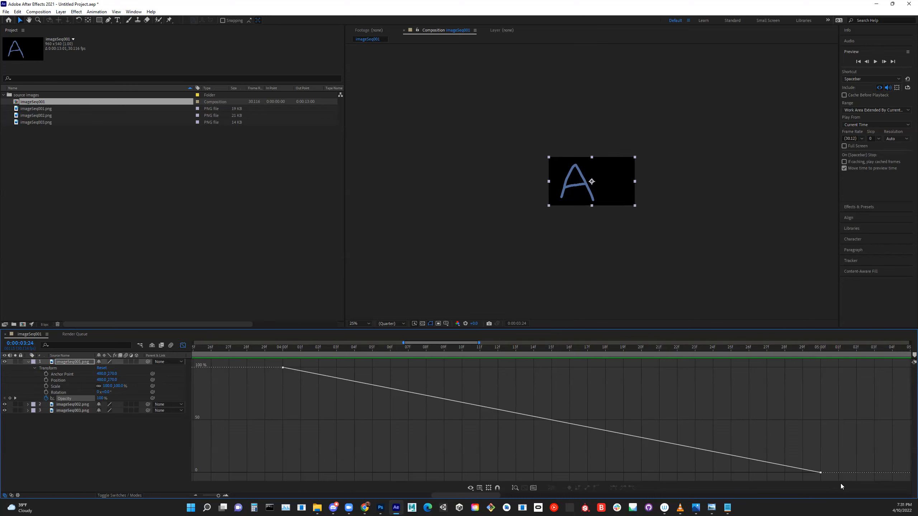
click(35, 368)
click(28, 361)
click(80, 398)
click(183, 345)
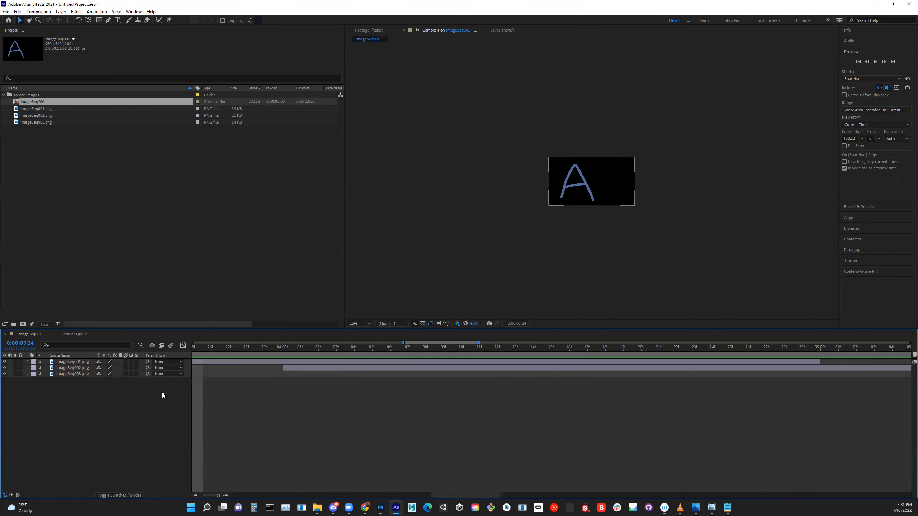
- Select all three image layers and reveal only their keyframed Opacity properties across the full composition duration
click(71, 362)
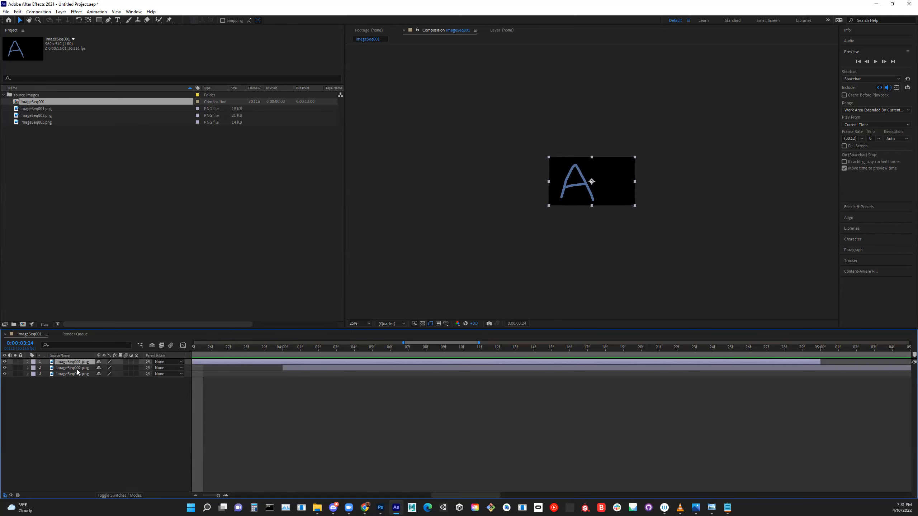
shift+click(76, 374)
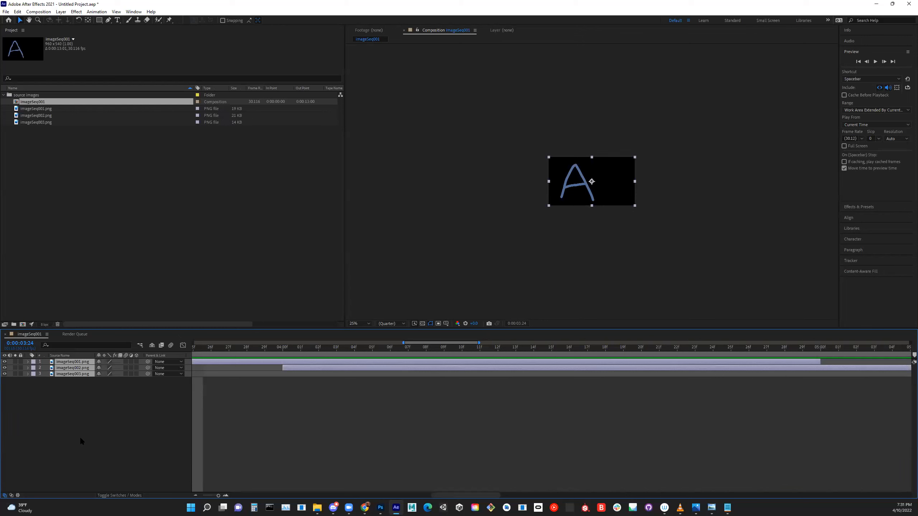
key(t)
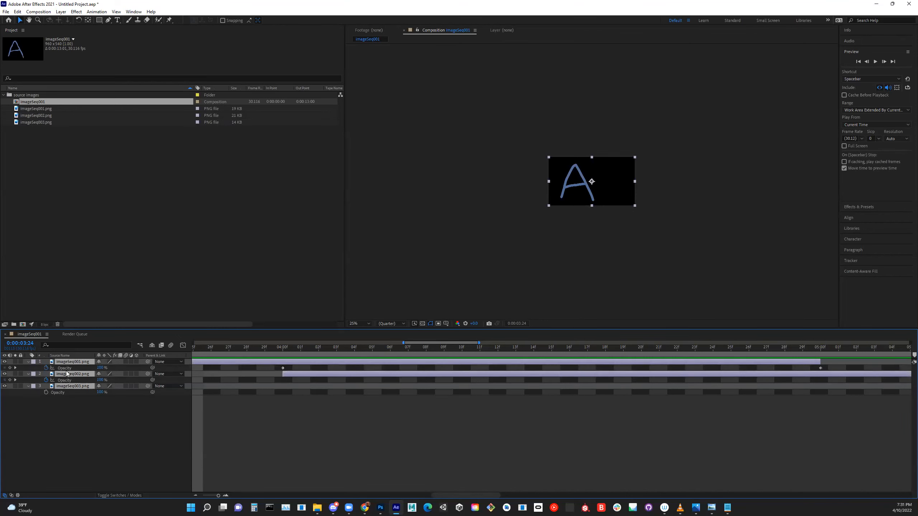
key(t)
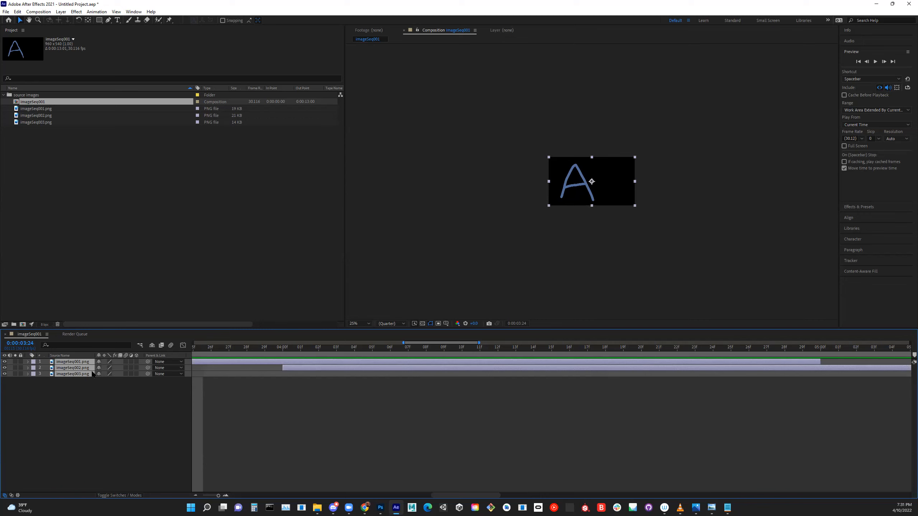
key(t)
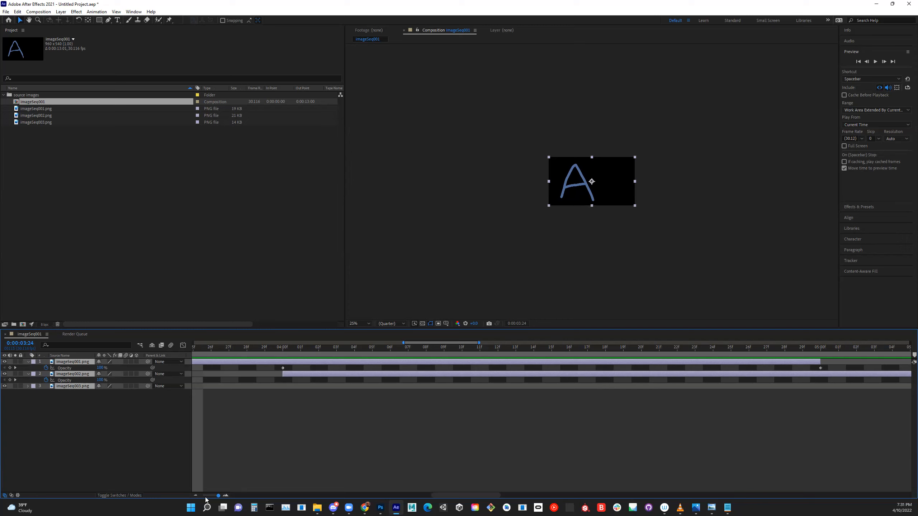
key(d)
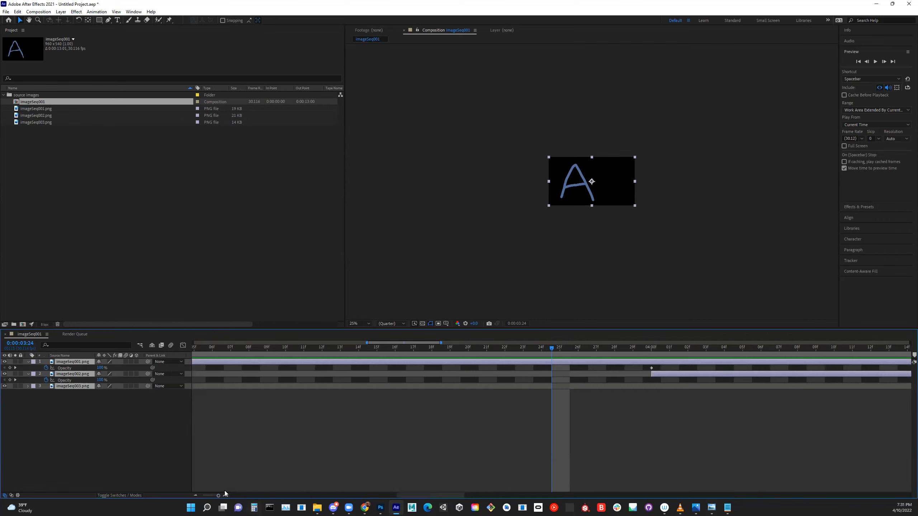
drag(219, 496, 194, 498)
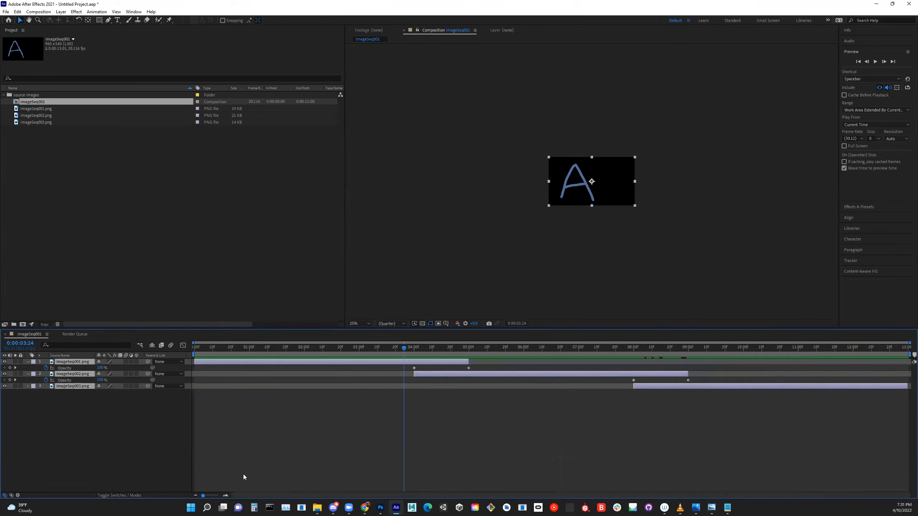
- Deselect the layers and play a preview of the composition from 0:00:01:04
click(459, 442)
click(422, 362)
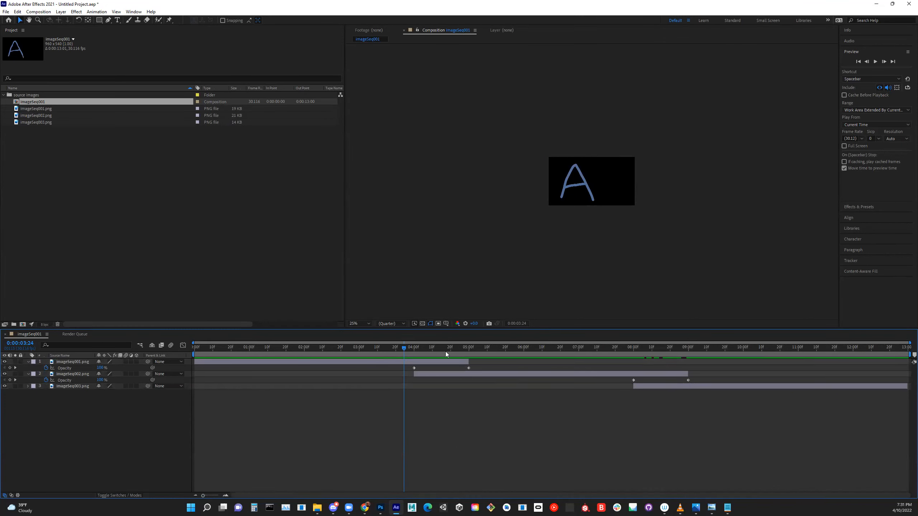
drag(404, 348, 258, 355)
click(135, 11)
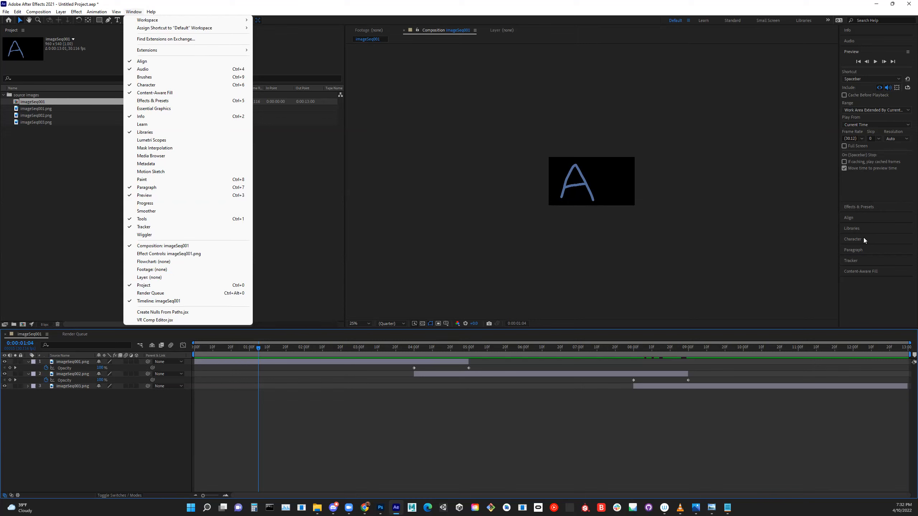
click(864, 251)
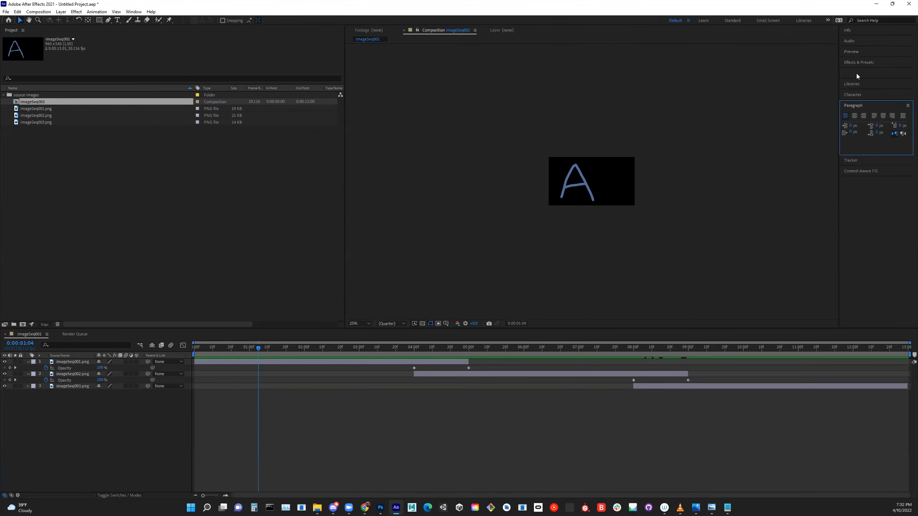
click(855, 53)
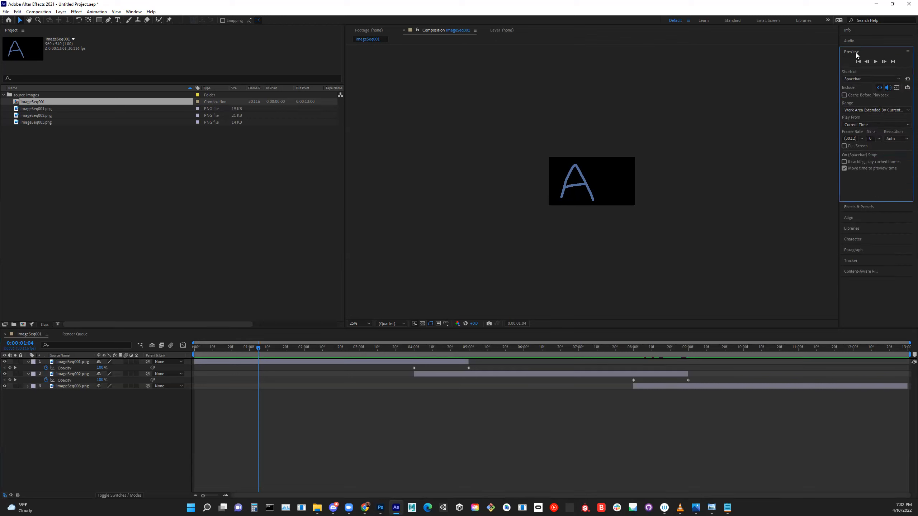
click(875, 62)
click(878, 61)
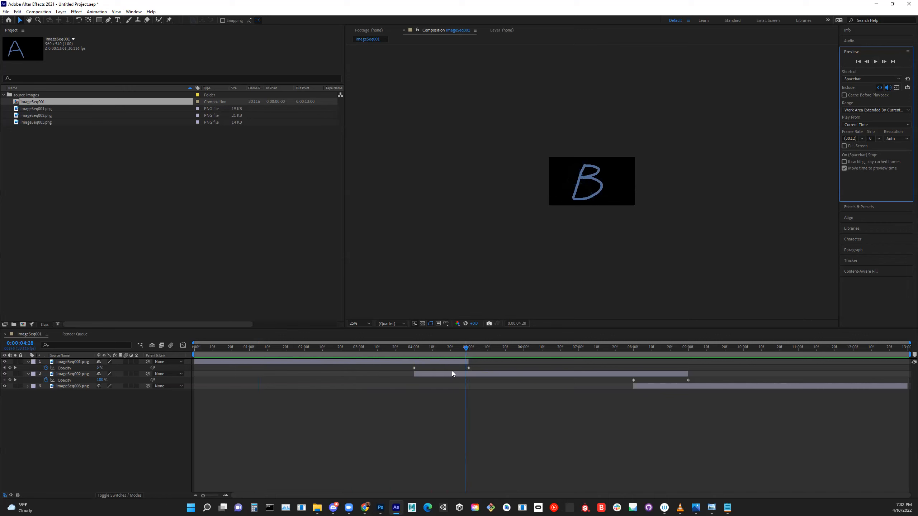
- Extend imageSeq001.png to end at about 6 seconds and make imageSeq003.png start earlier, at about 7 seconds
drag(444, 352, 346, 377)
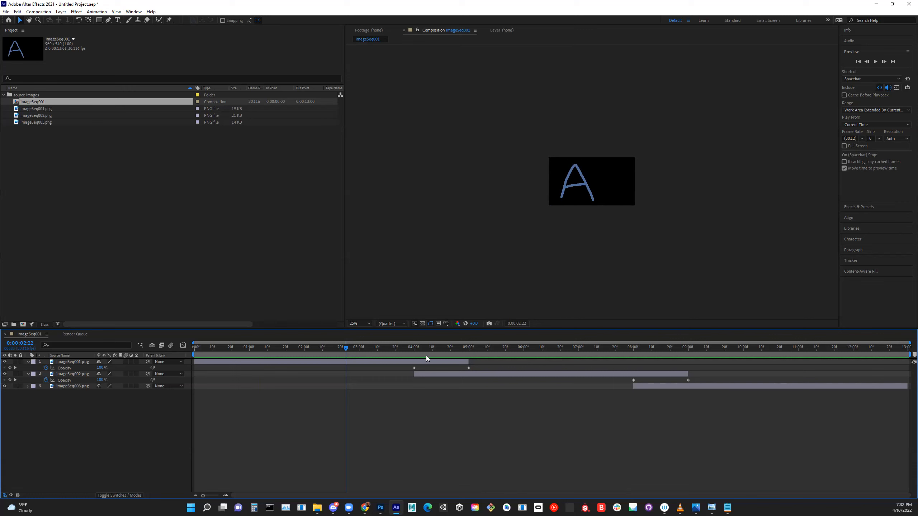
drag(347, 348, 405, 363)
drag(467, 362, 519, 362)
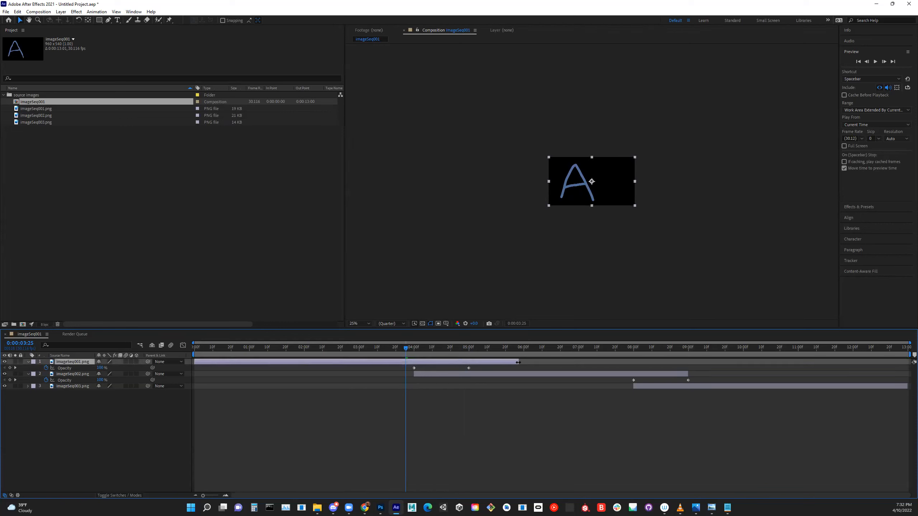
drag(633, 387, 586, 387)
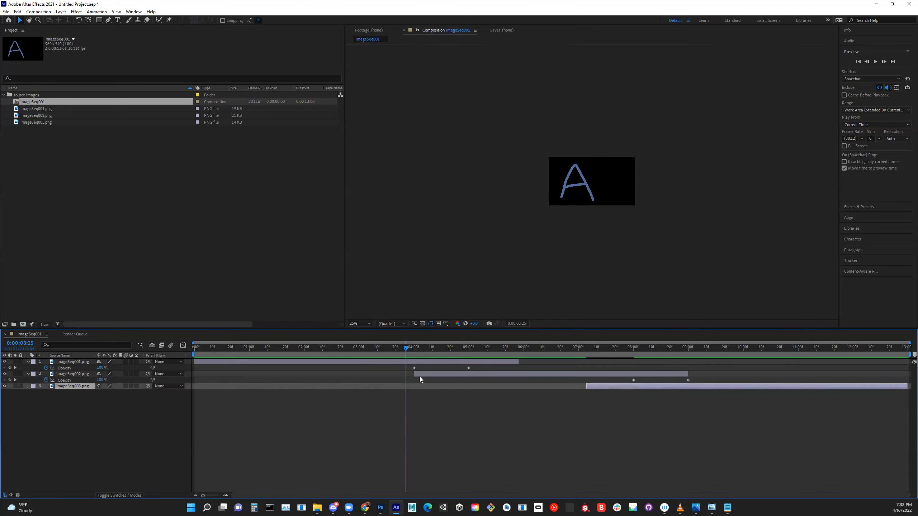
- Trim imageSeq002.png on both ends so it runs from about 5 to about 8 seconds
drag(415, 375, 468, 375)
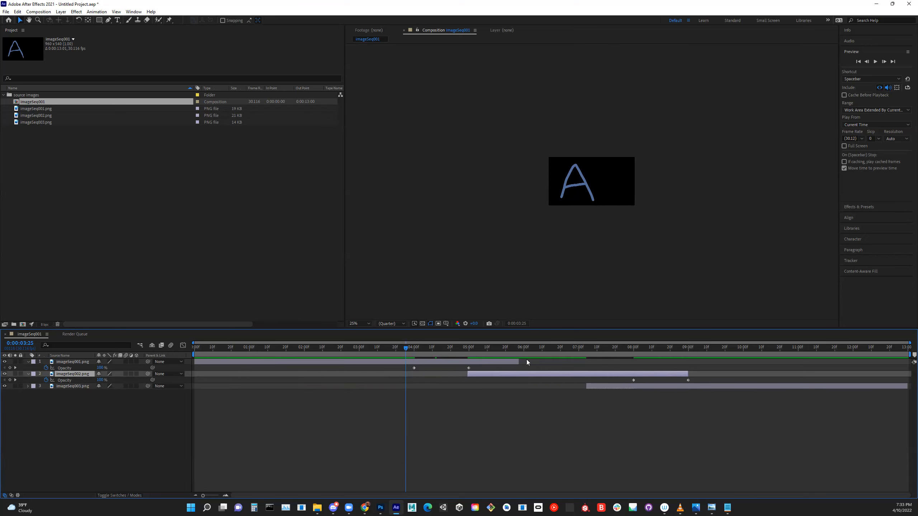
drag(476, 376, 478, 375)
drag(657, 375, 635, 375)
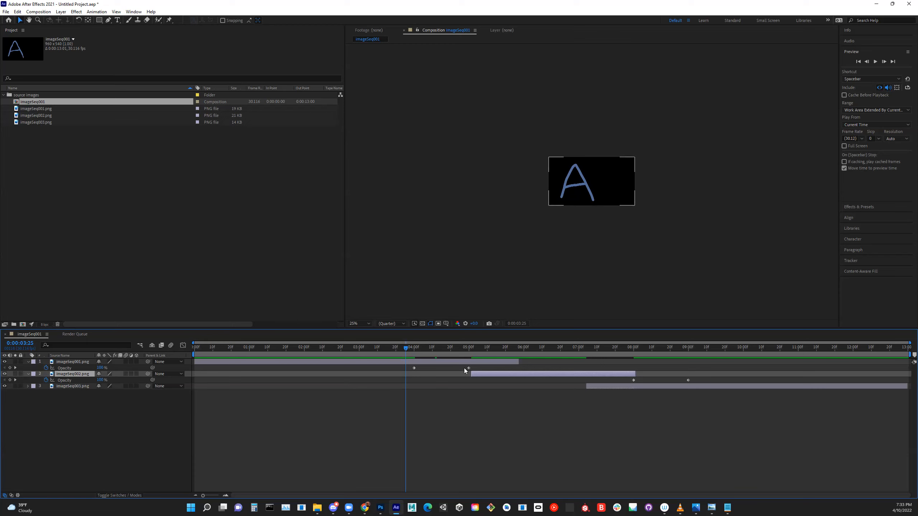
- Select both opacity keyframes of imageSeq001.png and shift them together to about 4.6 and 5.6 seconds
click(413, 365)
drag(433, 369, 512, 372)
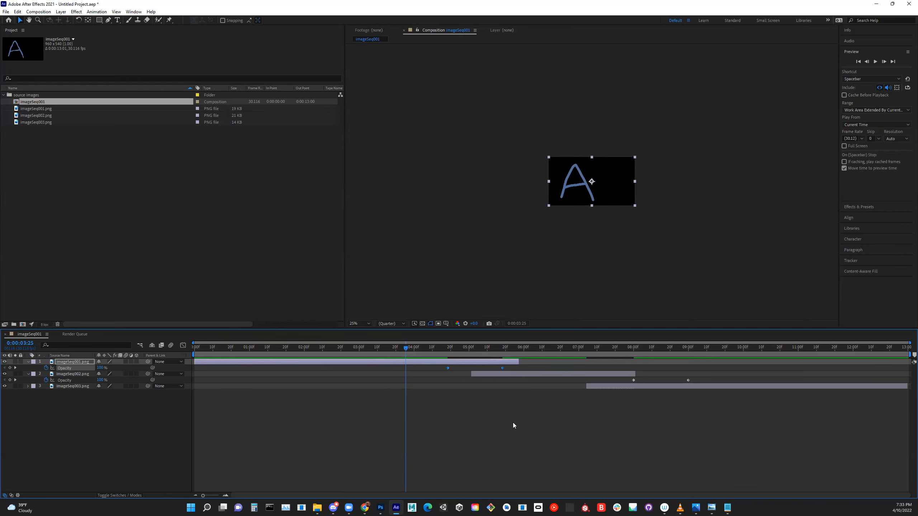
- Move the opacity keyframes of imageSeq001.png to about 5.1 and 5.9 seconds and trim imageSeq002.png to start at about 5.1 seconds
click(505, 404)
click(502, 369)
drag(513, 369, 475, 378)
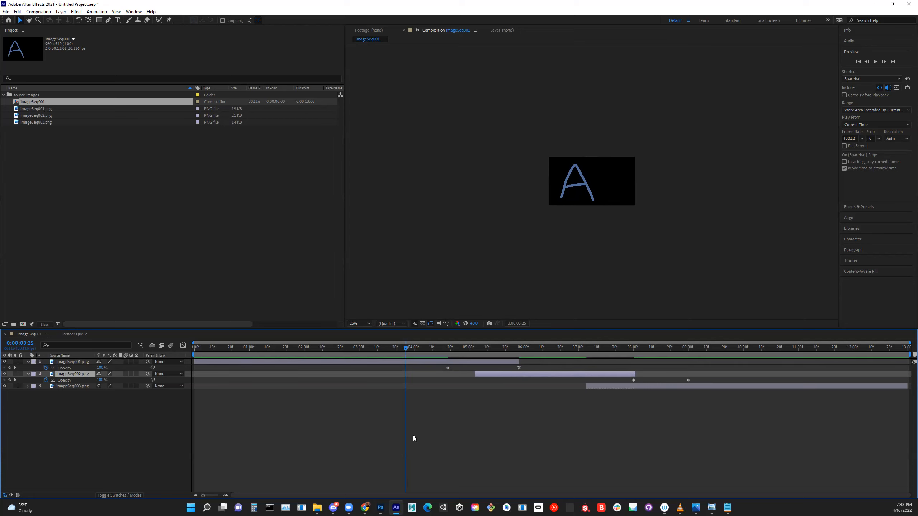
click(448, 368)
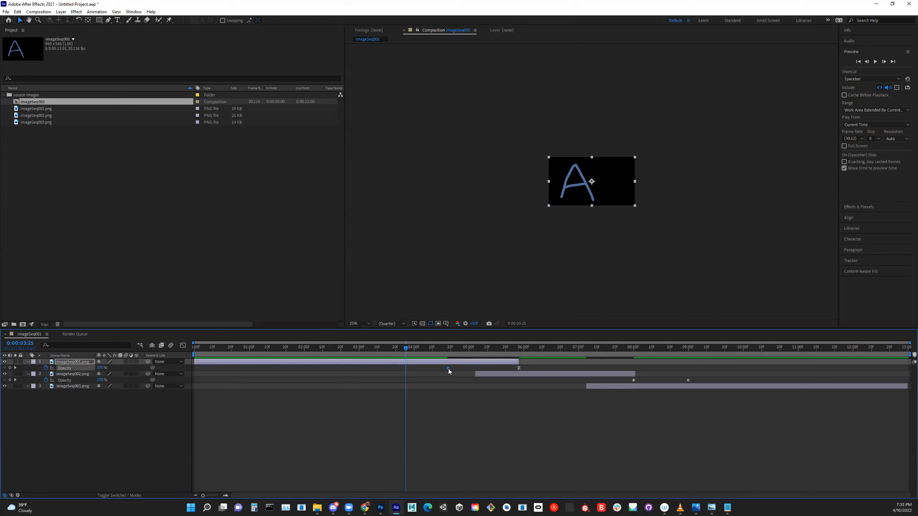
drag(460, 371, 478, 368)
- Move the two opacity keyframes of imageSeq002.png to about 7.2 and 8 seconds, matching its overlap with imageSeq003.png
click(634, 380)
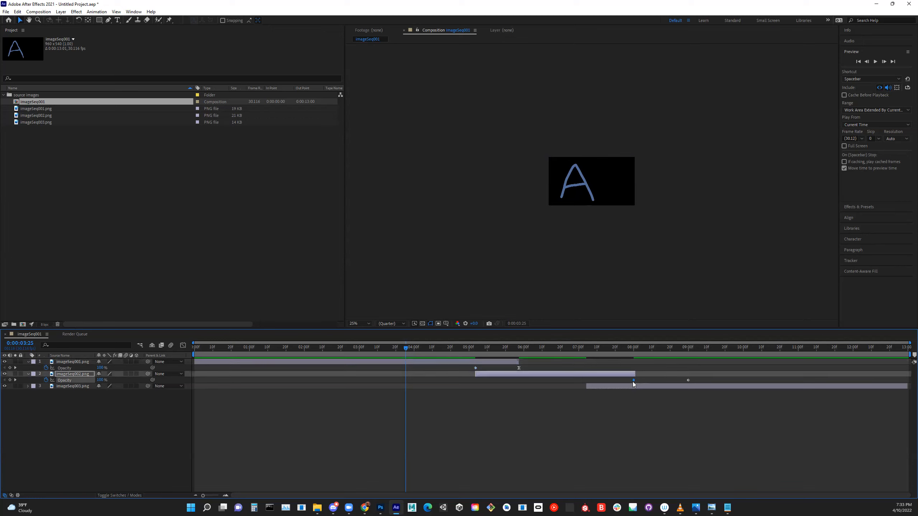
drag(625, 382, 594, 385)
drag(688, 382, 636, 384)
- Scrub through the crossfade between imageSeq001.png and imageSeq002.png to check how the images blend around 5 seconds
drag(433, 347, 422, 377)
click(208, 347)
drag(206, 347, 485, 358)
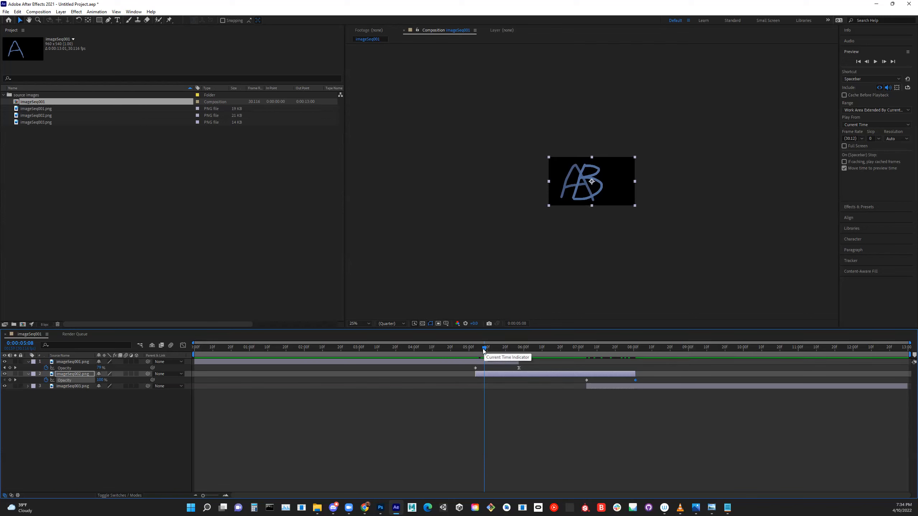
drag(484, 349, 470, 355)
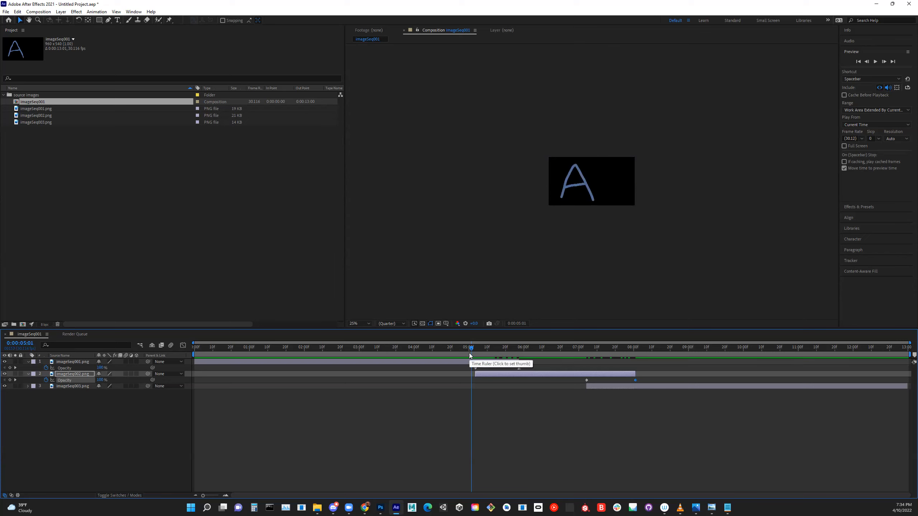
mouse_move(470, 356)
mouse_down()
mouse_move(456, 352)
mouse_move(495, 349)
mouse_move(460, 357)
mouse_up()
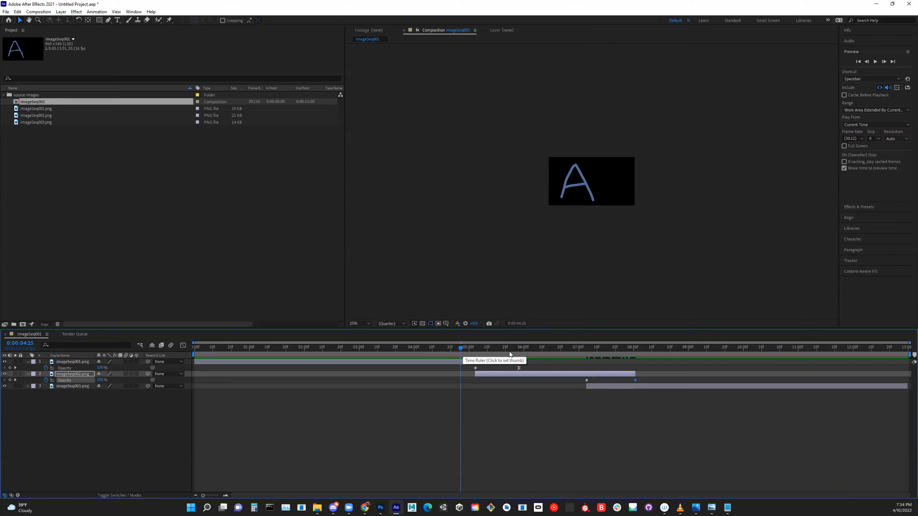
- Start imageSeq002.png at about 5 seconds and align the final opacity keyframe of imageSeq001.png with that layer's end at 6 seconds
drag(476, 375, 470, 377)
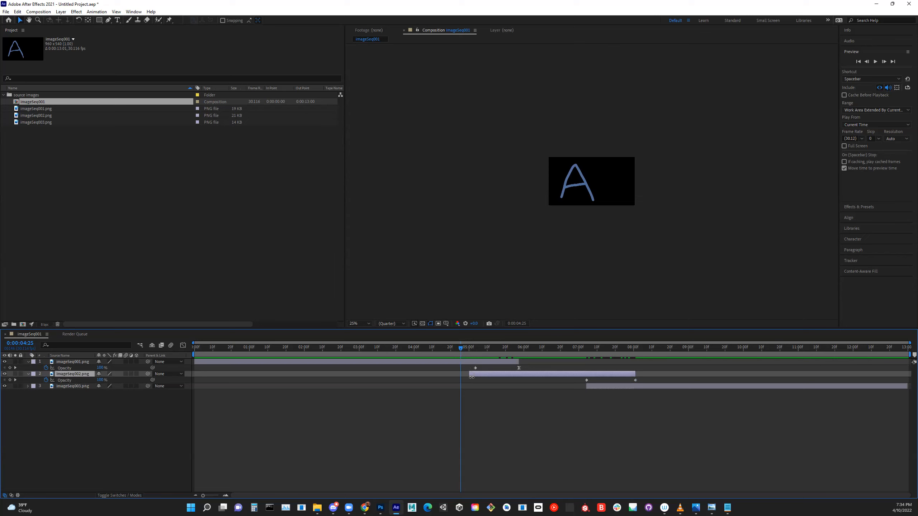
drag(408, 348, 413, 348)
drag(470, 374, 452, 374)
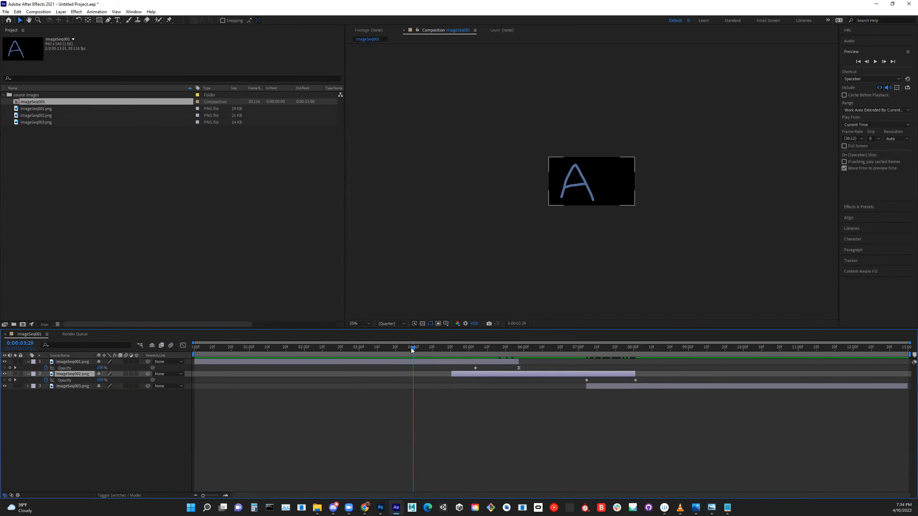
drag(382, 351, 524, 347)
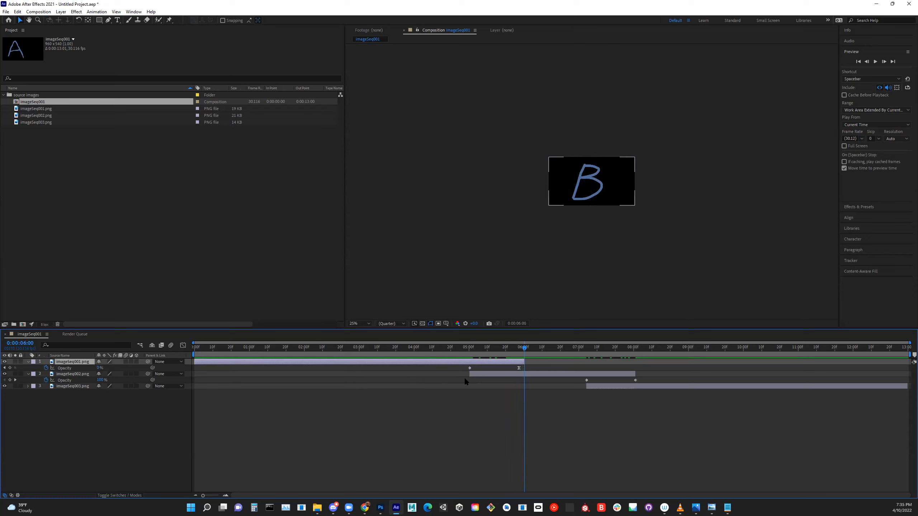
drag(519, 368, 533, 356)
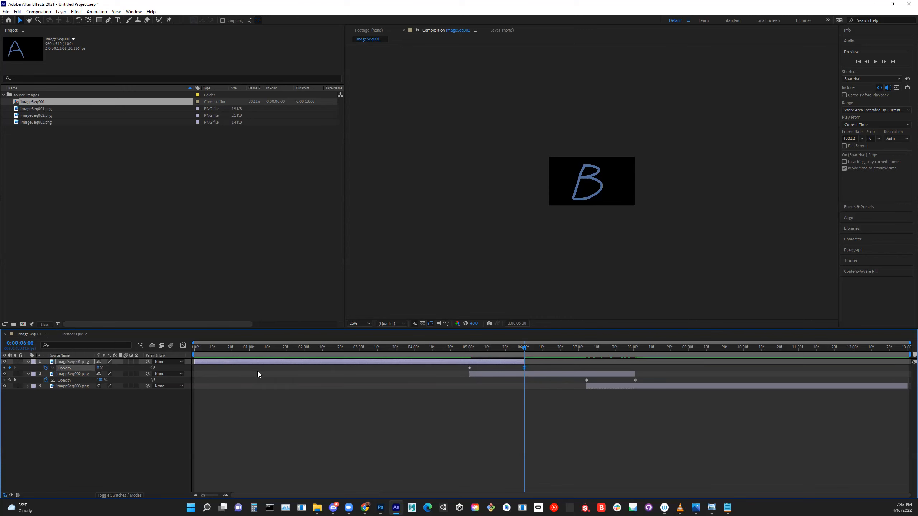
- Try smoothing the opacity fade of imageSeq001.png in the Graph Editor by easing its end and start keyframes, and undo the easing
click(183, 345)
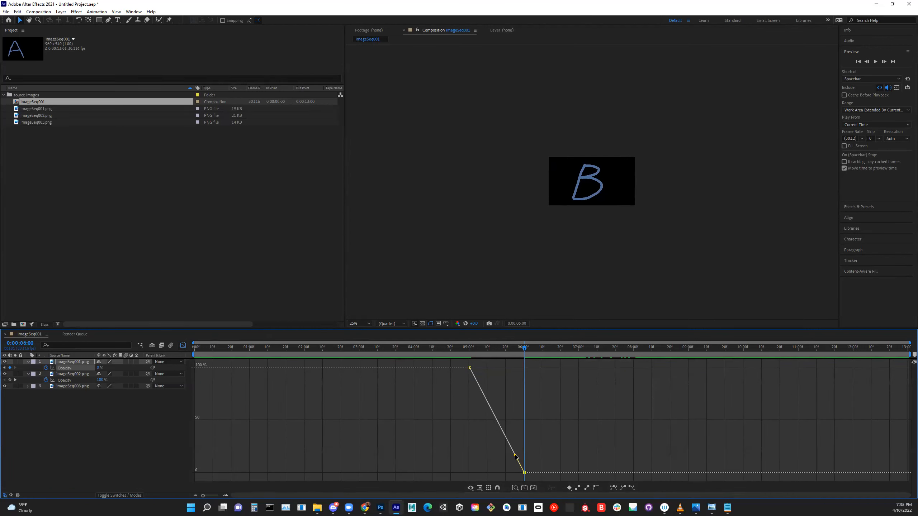
mouse_move(515, 456)
mouse_down()
mouse_move(489, 481)
mouse_move(525, 423)
mouse_move(523, 457)
mouse_move(514, 438)
mouse_up()
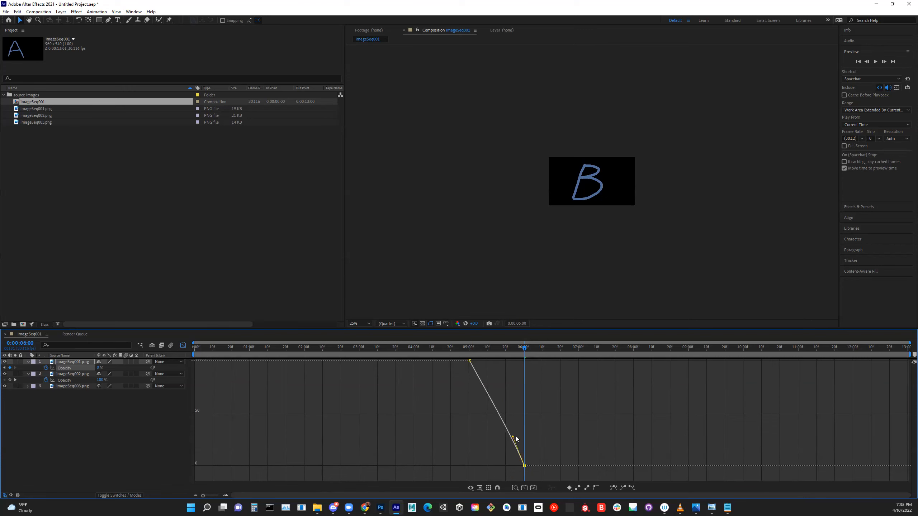
click(587, 488)
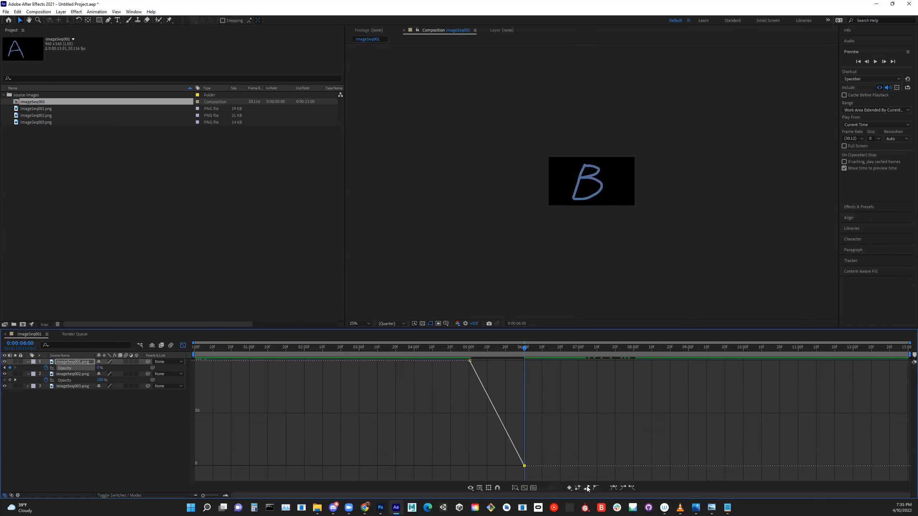
click(622, 488)
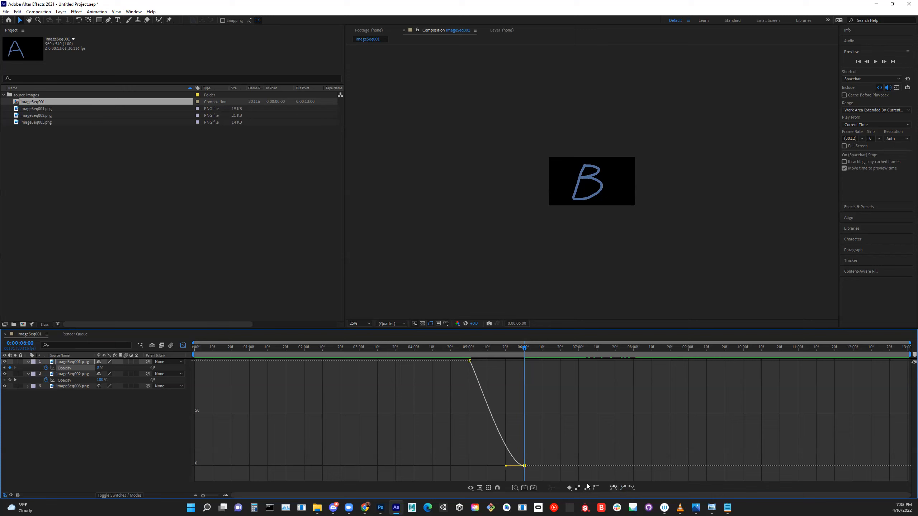
click(470, 360)
click(632, 488)
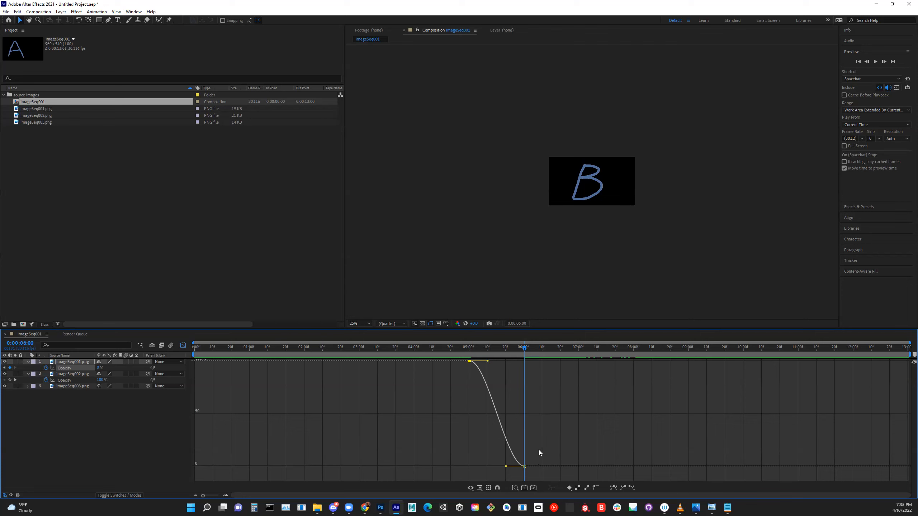
key(ctrl+z)
key(ctrl+z)
- Apply Easy Ease to both opacity keyframes of imageSeq001.png and return to the layer bar view
drag(532, 472, 465, 360)
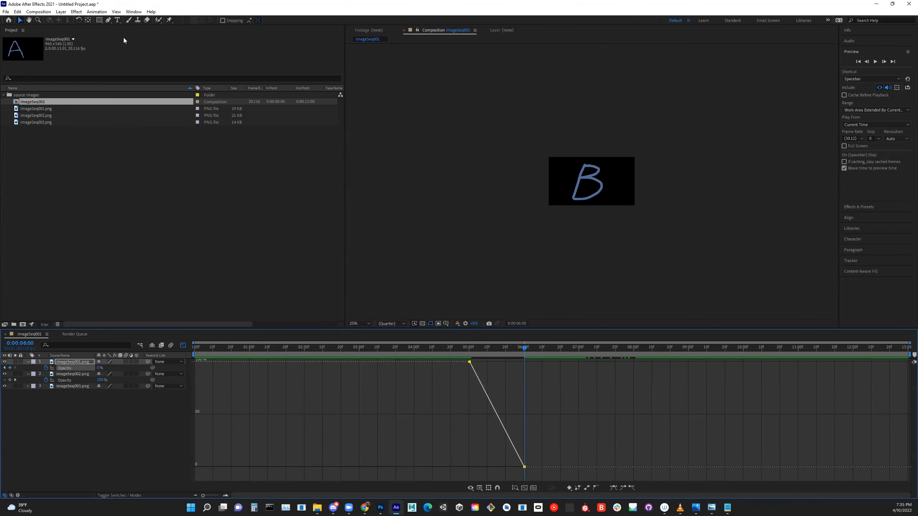
click(96, 11)
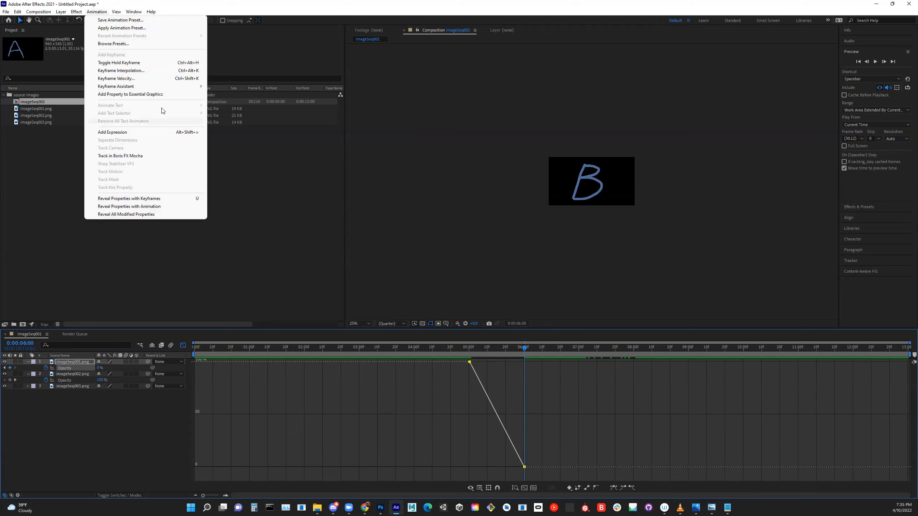
mouse_move(150, 90)
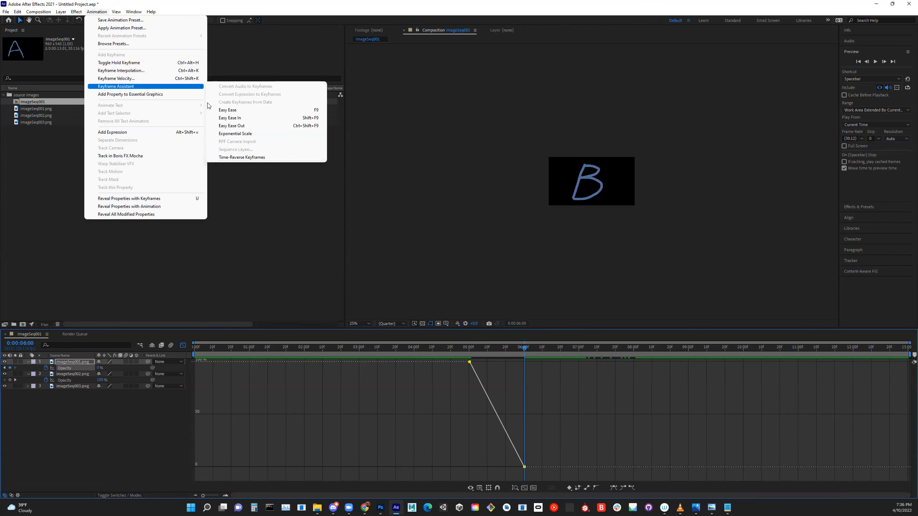
click(258, 112)
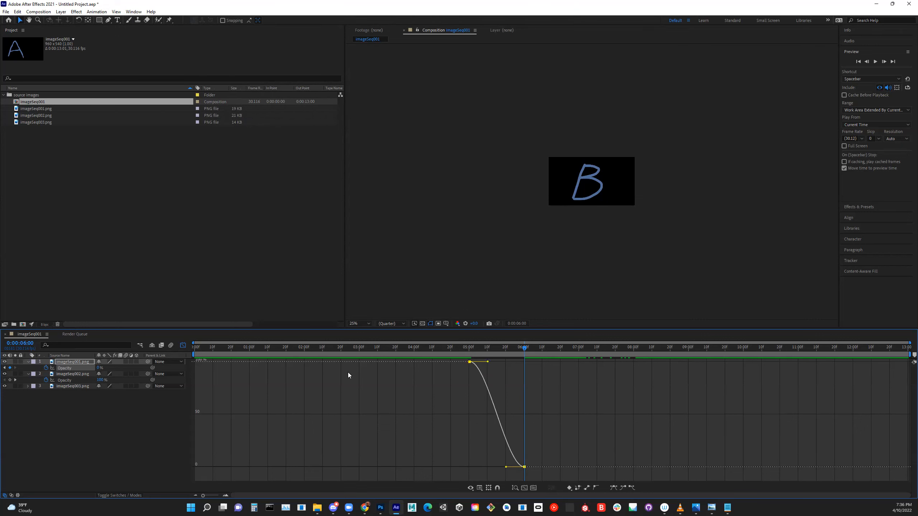
click(183, 345)
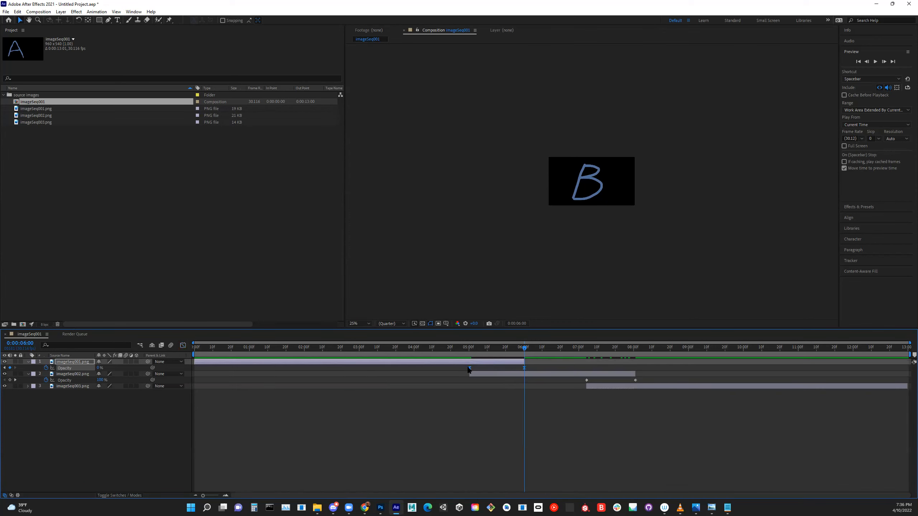
- Apply Easy Ease to both opacity keyframes of imageSeq002.png
drag(523, 348, 568, 347)
drag(581, 381, 648, 380)
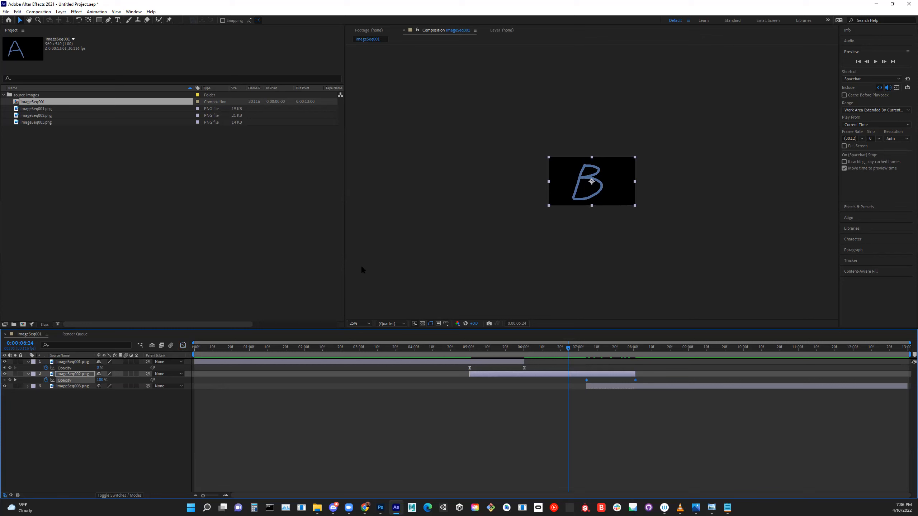
click(97, 12)
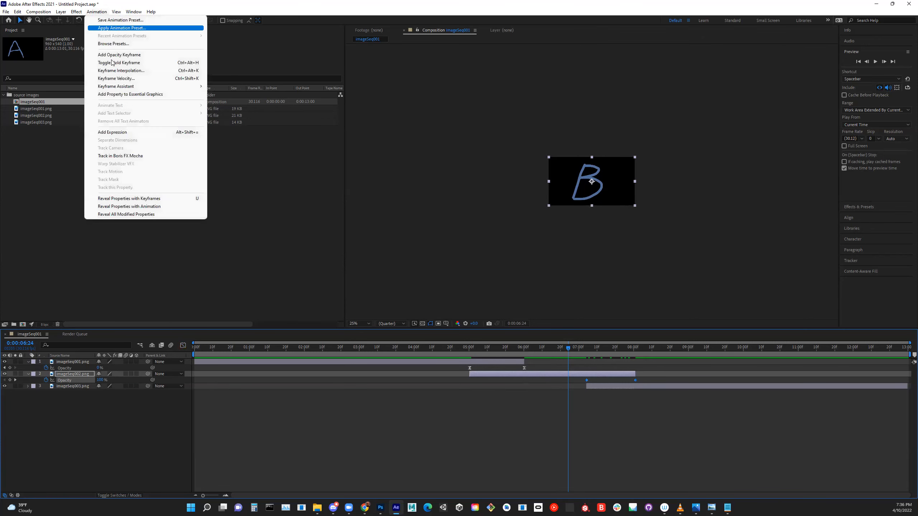
mouse_move(159, 87)
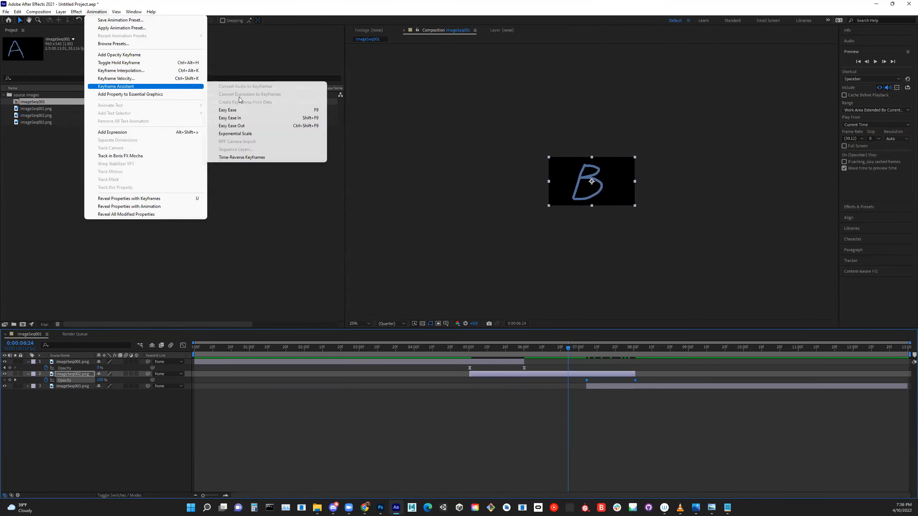
click(241, 111)
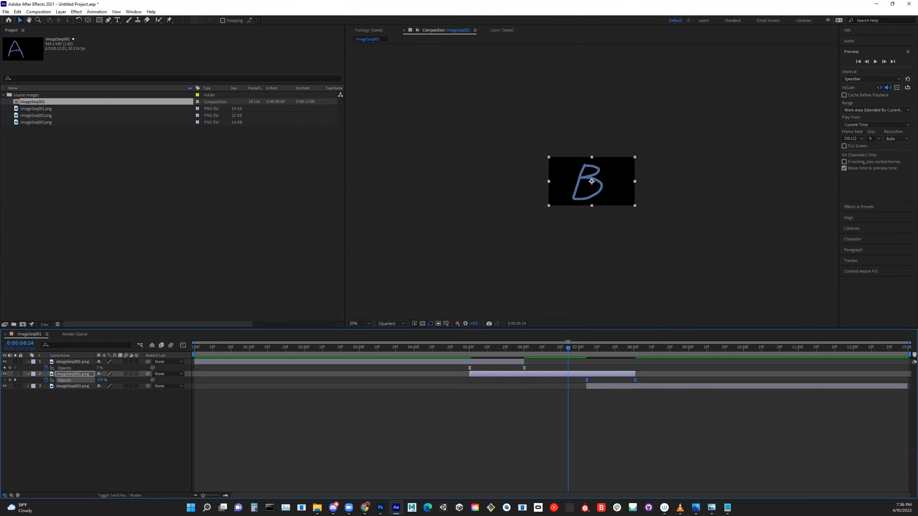
- Scrub through the second crossfade and inspect the opacity curves of imageSeq001.png and imageSeq002.png in the Graph Editor
drag(560, 351, 676, 353)
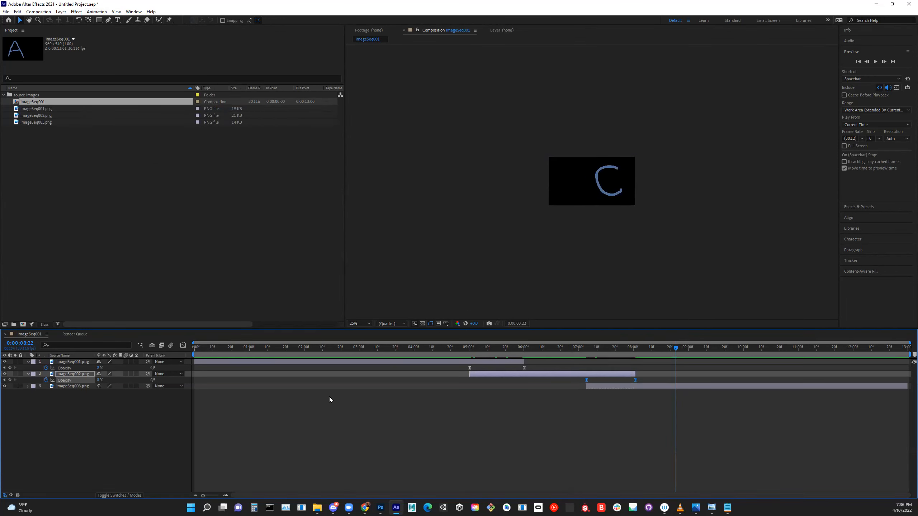
click(183, 345)
click(72, 368)
click(75, 369)
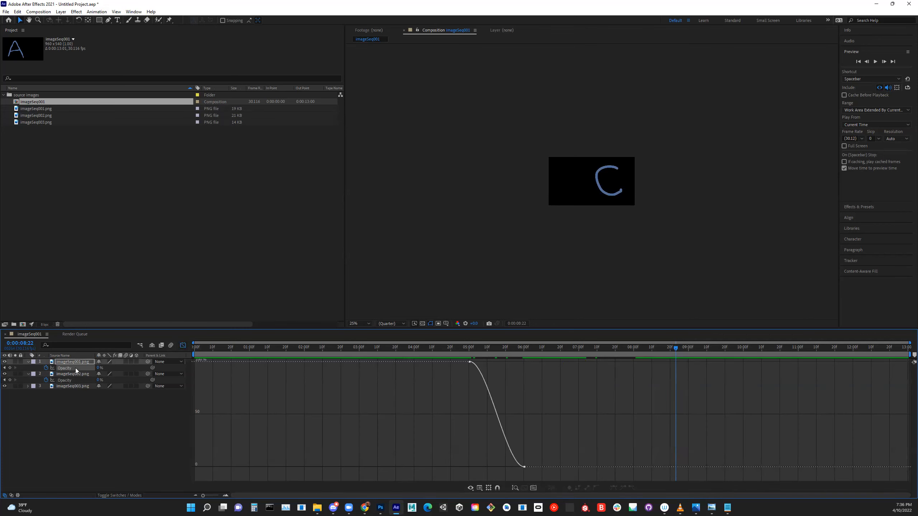
click(70, 380)
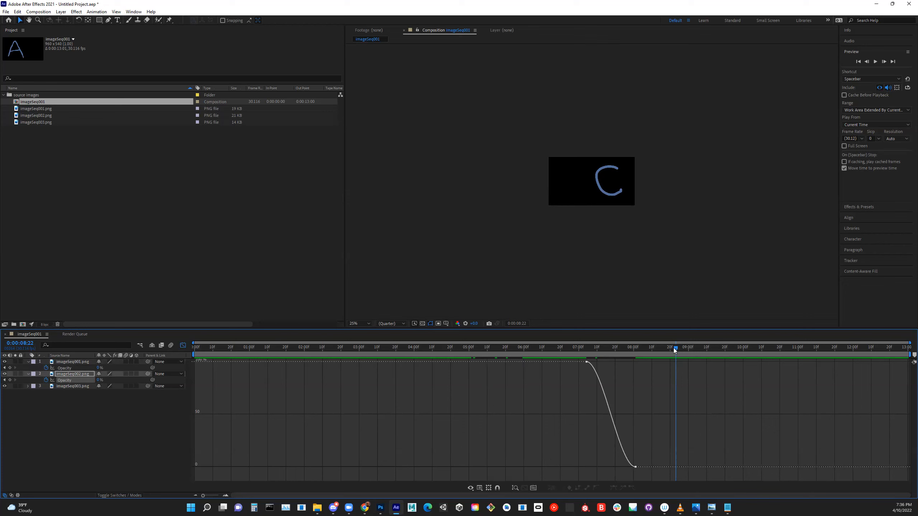
drag(676, 349, 363, 371)
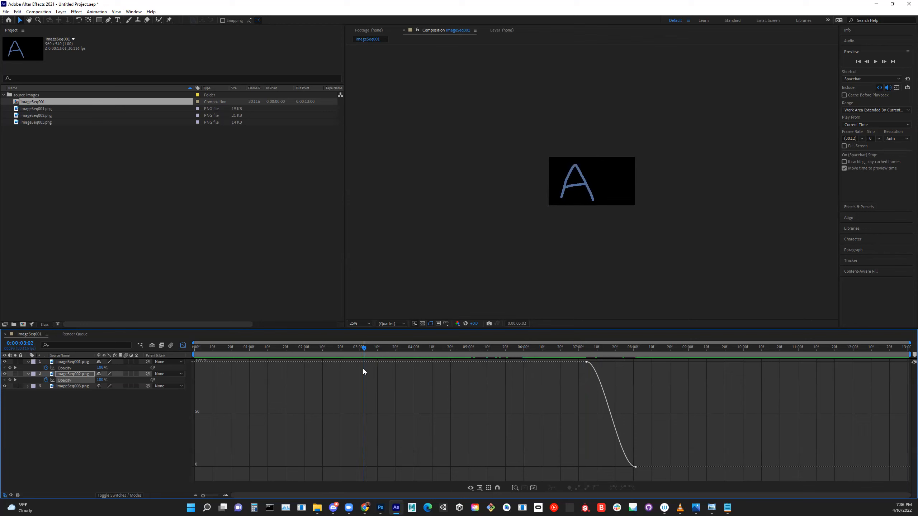
- Add a new empty text layer to the imageSeq001 composition
click(48, 413)
click(71, 362)
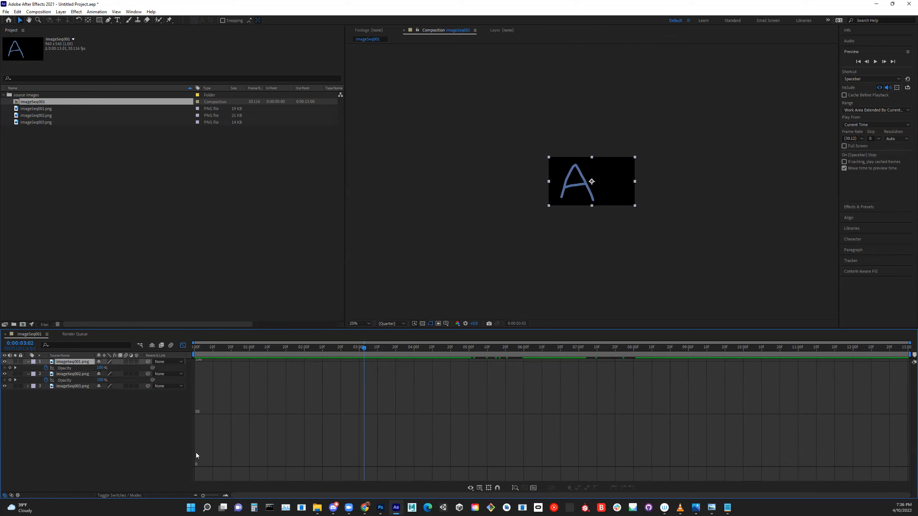
right_click(53, 360)
right_click(56, 415)
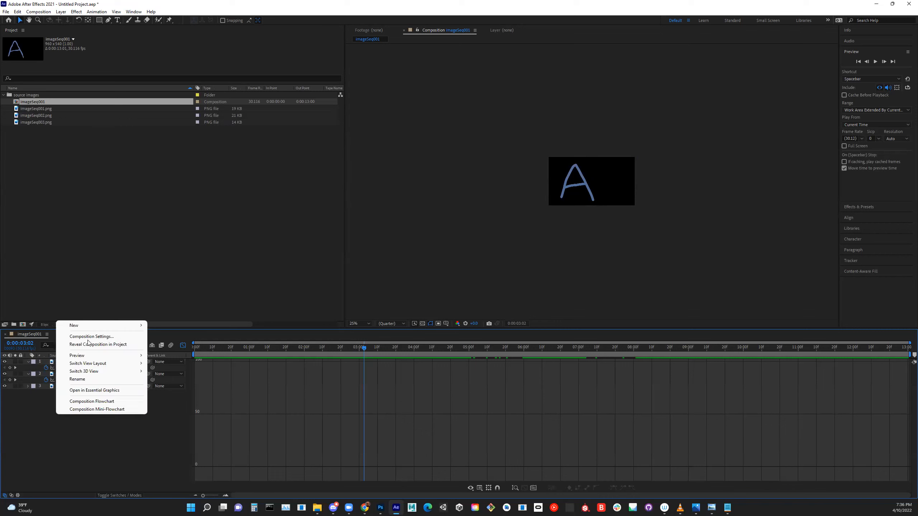
mouse_move(137, 325)
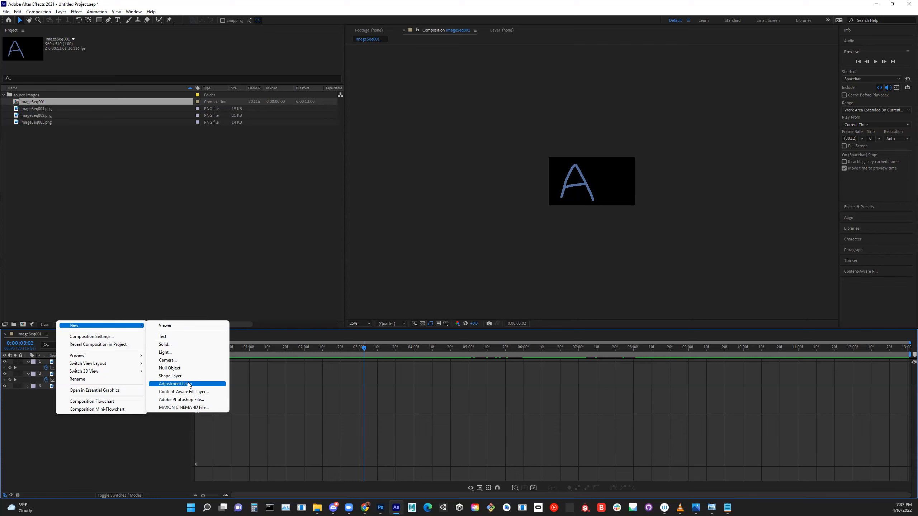
click(167, 340)
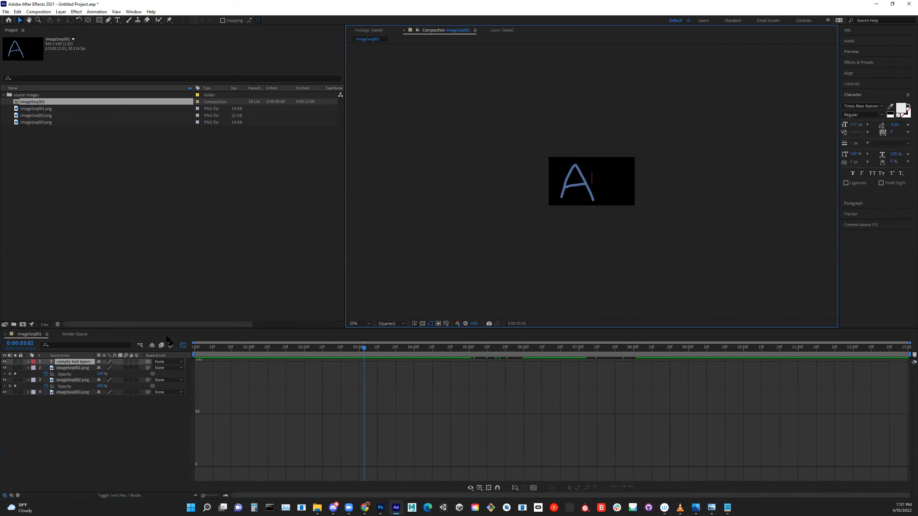
- Rename the empty text layer myText and expand its Text properties
right_click(70, 364)
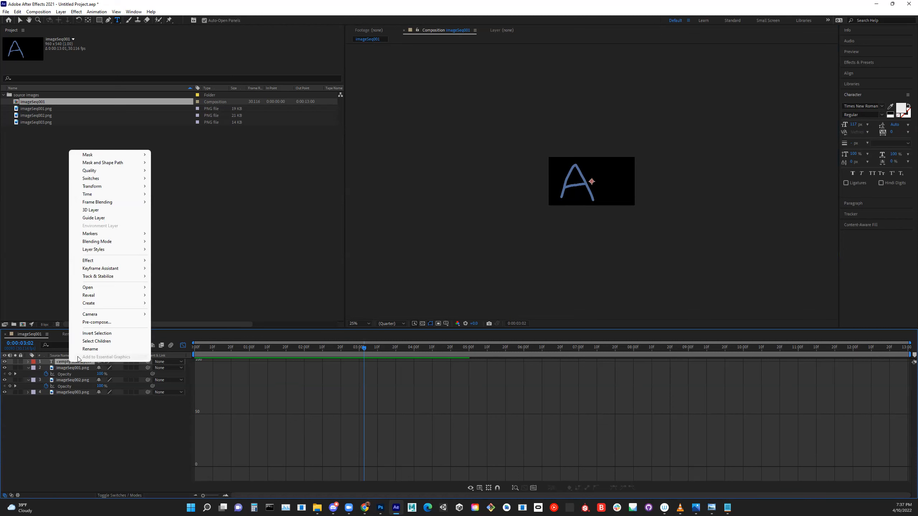
click(90, 348)
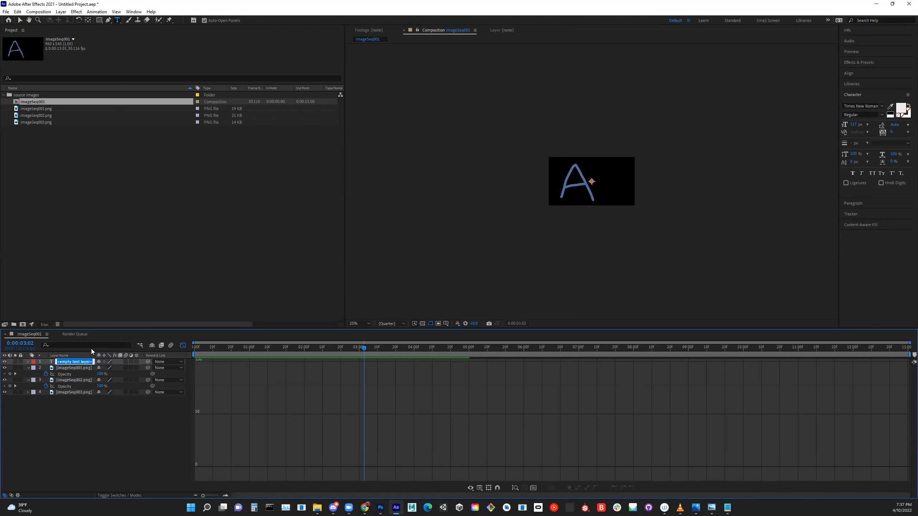
text(myText)
key(Return)
click(28, 362)
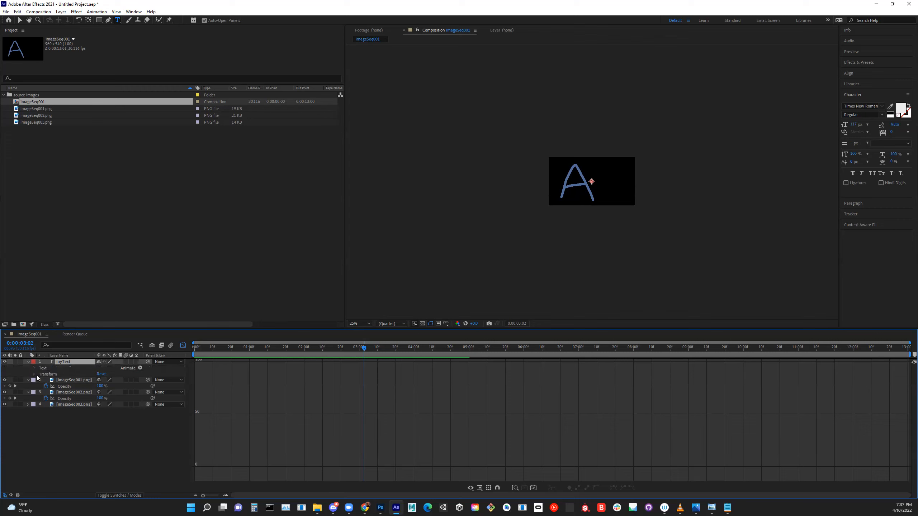
click(35, 368)
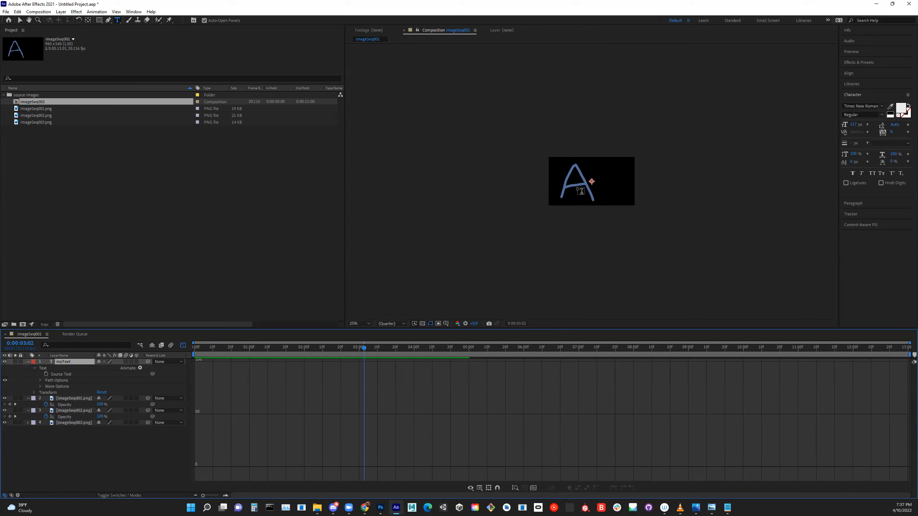
- Create a paragraph text box in the lower middle of the composition frame and enter "my text"
drag(575, 186, 615, 199)
key(Escape)
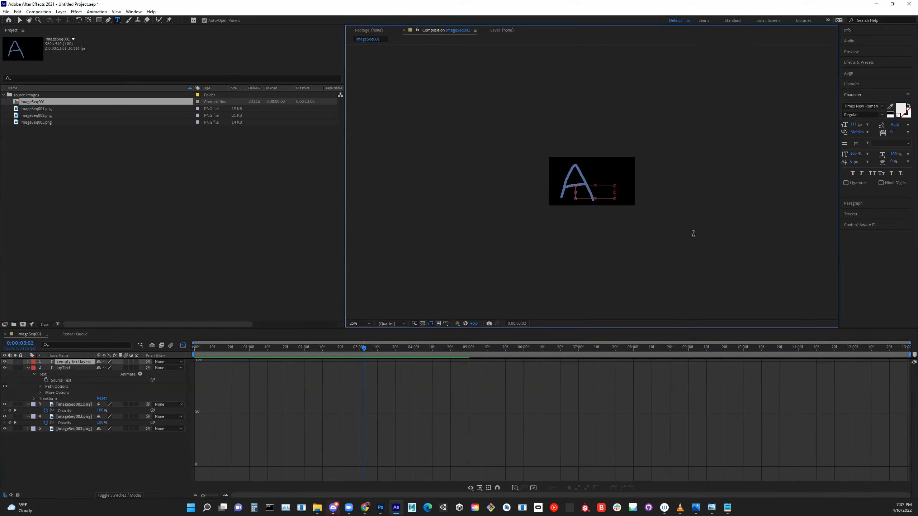
text(my text)
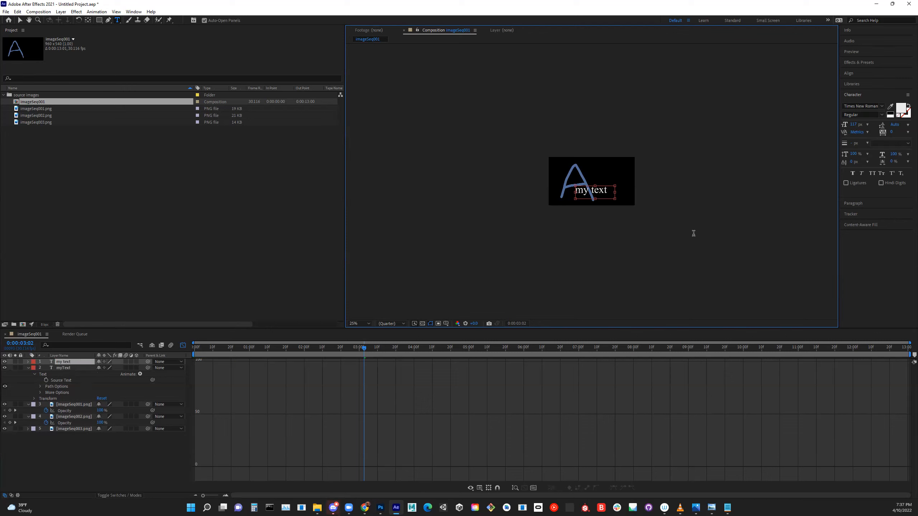
- Delete the empty myText layer from the imageSeq001 composition
click(29, 368)
click(65, 369)
right_click(66, 369)
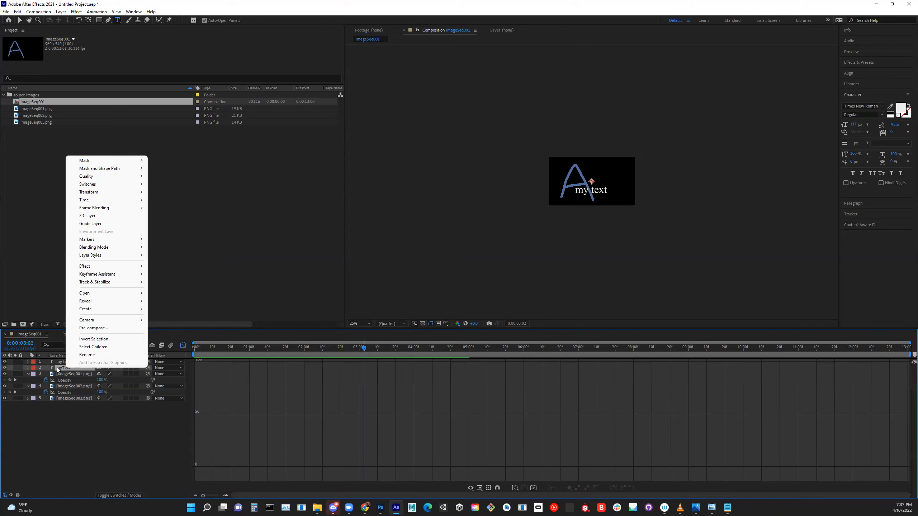
click(52, 369)
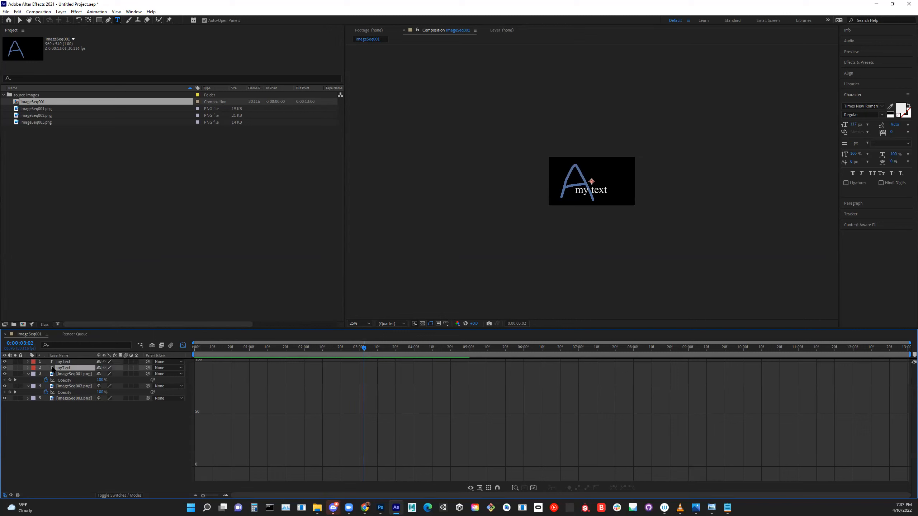
key(Delete)
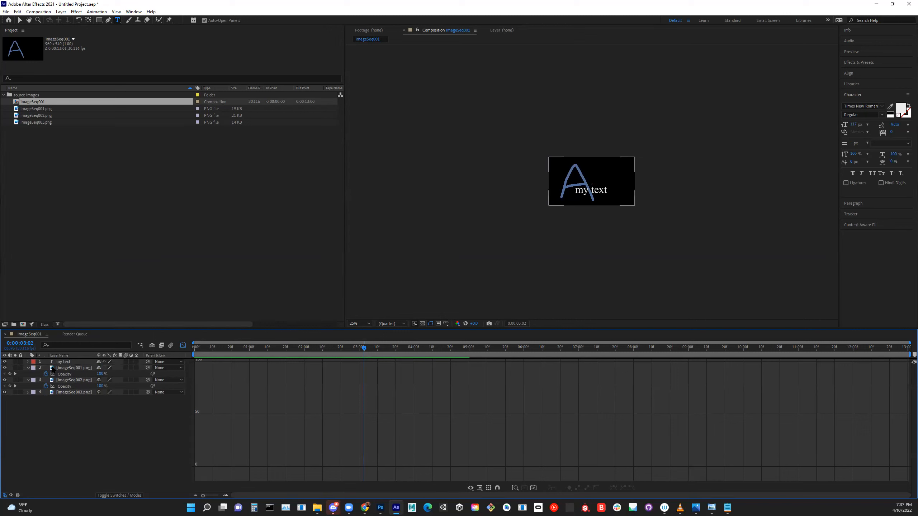
- Expand the my text layer's Transform properties and move the text to the upper left of the composition frame
click(63, 361)
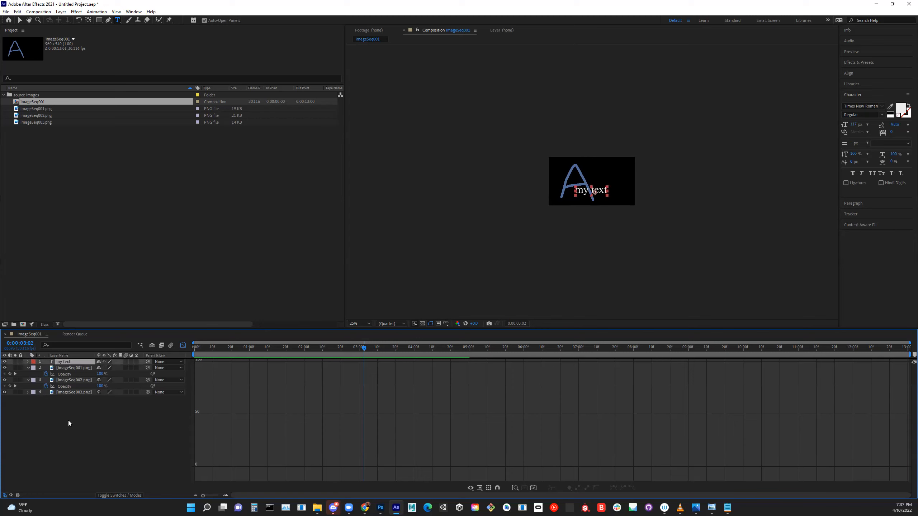
click(28, 362)
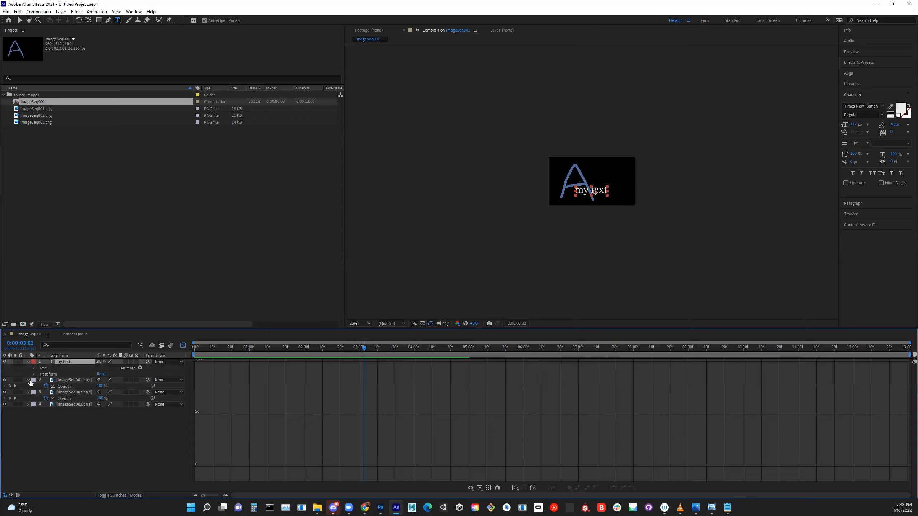
click(34, 374)
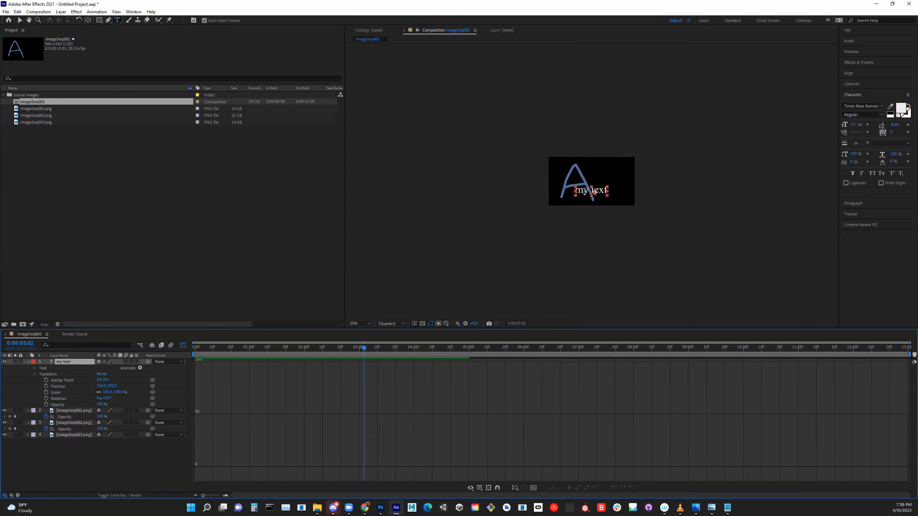
click(20, 20)
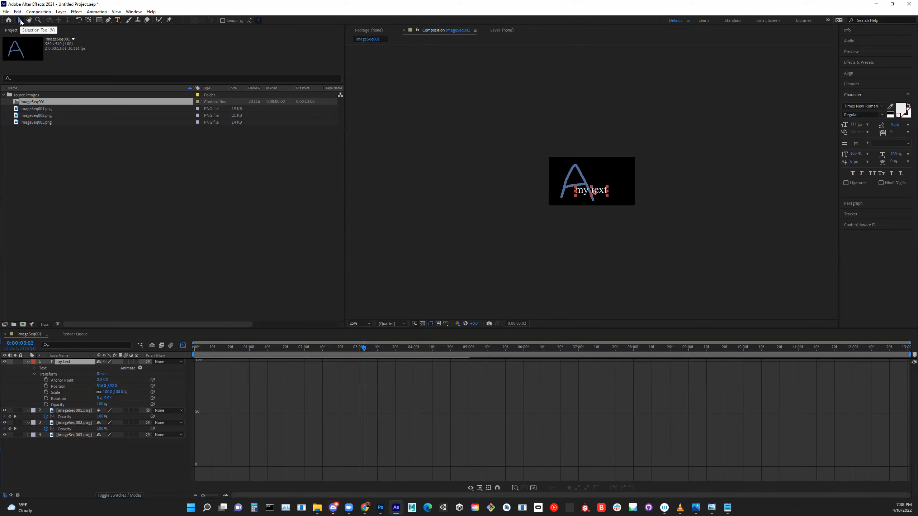
drag(595, 191, 575, 166)
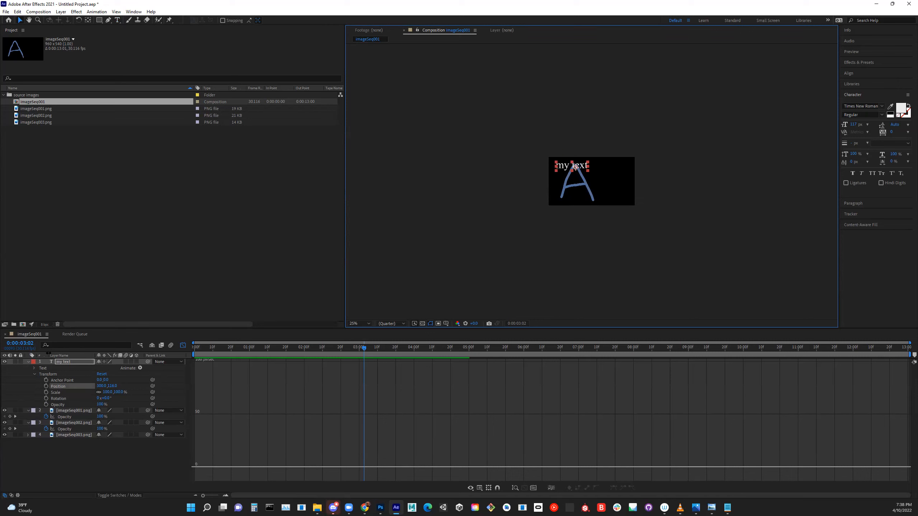
- Add a Position keyframe to the my text layer and shift it to the start of the timeline in the layer bar view
click(47, 386)
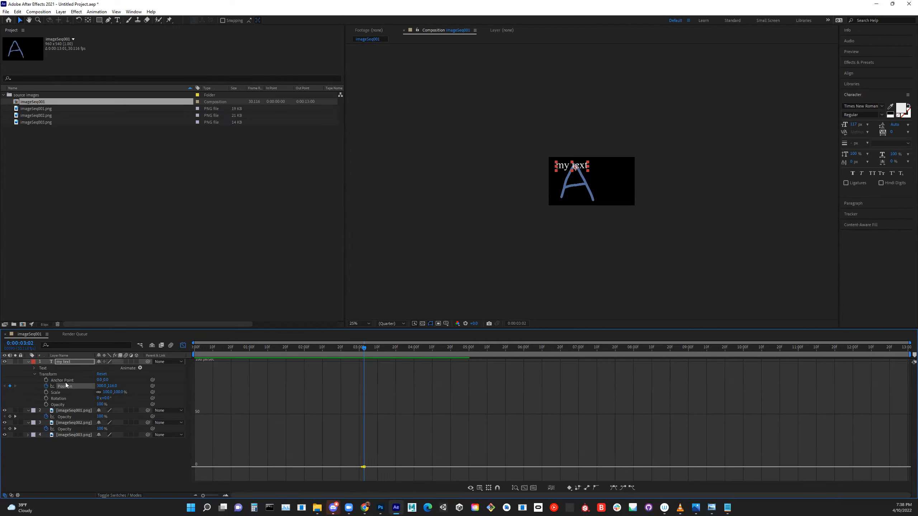
click(183, 345)
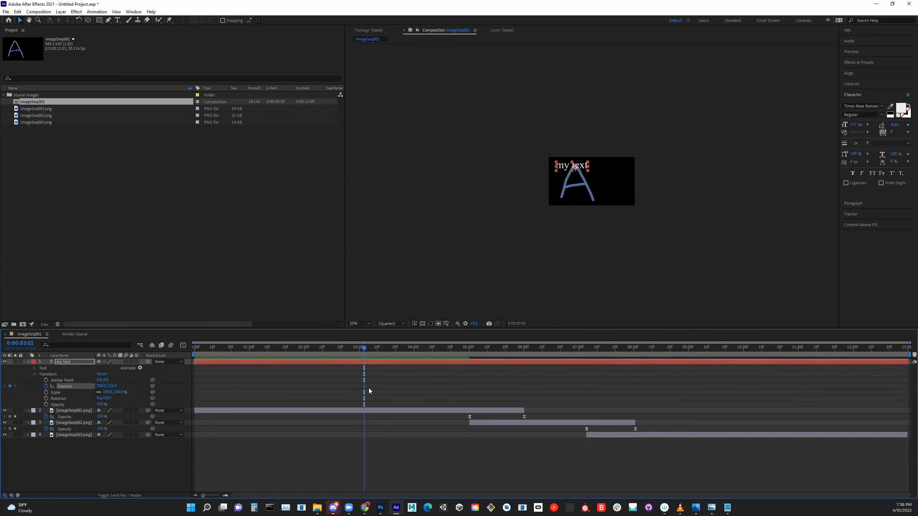
drag(376, 384, 195, 389)
drag(365, 356, 738, 374)
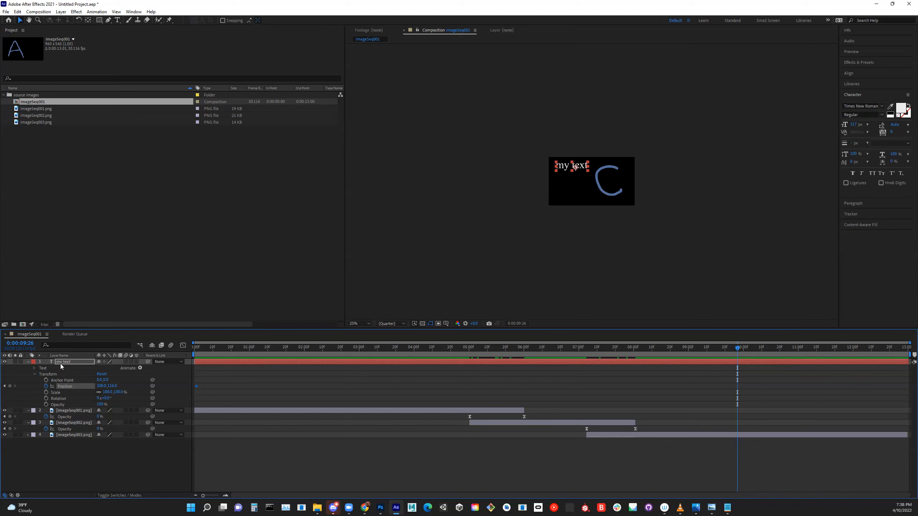
- Show only the my text layer's keyframed properties and add a Position keyframe at 0:00:09:22 with the text at the frame's lower right
click(51, 361)
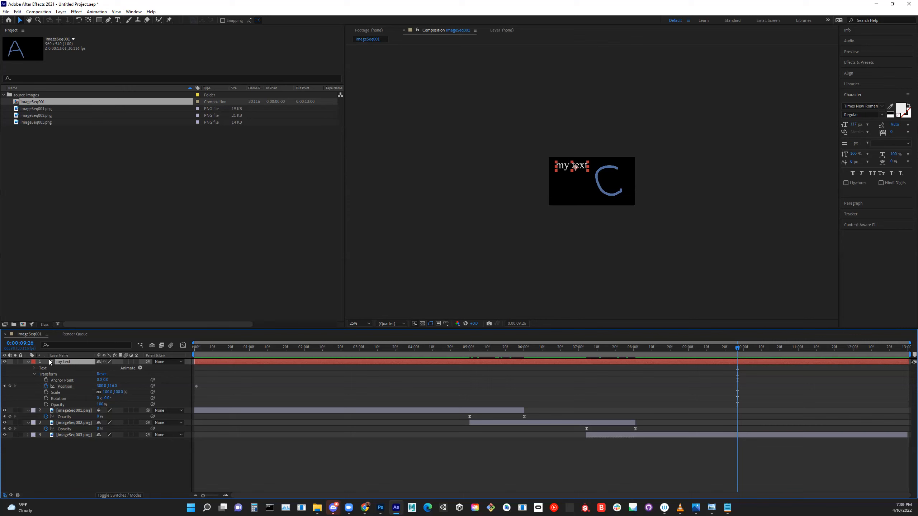
key(u)
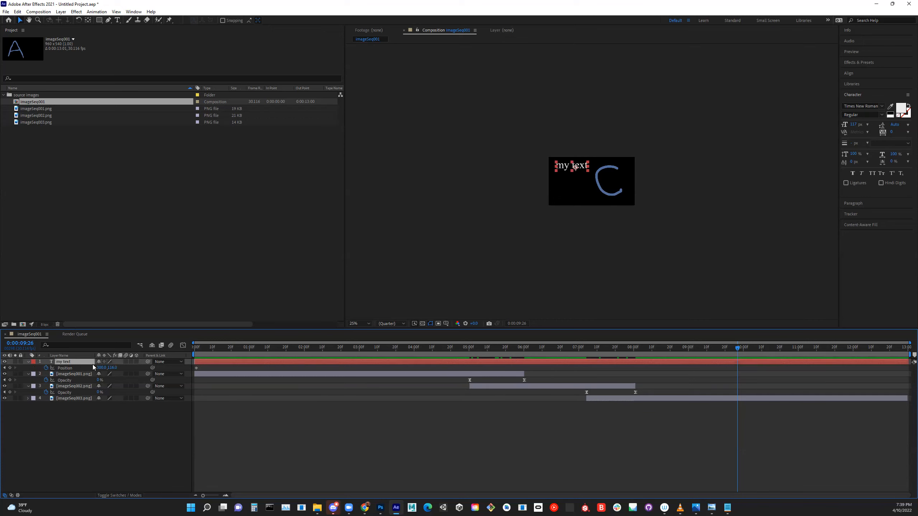
drag(738, 347, 103, 362)
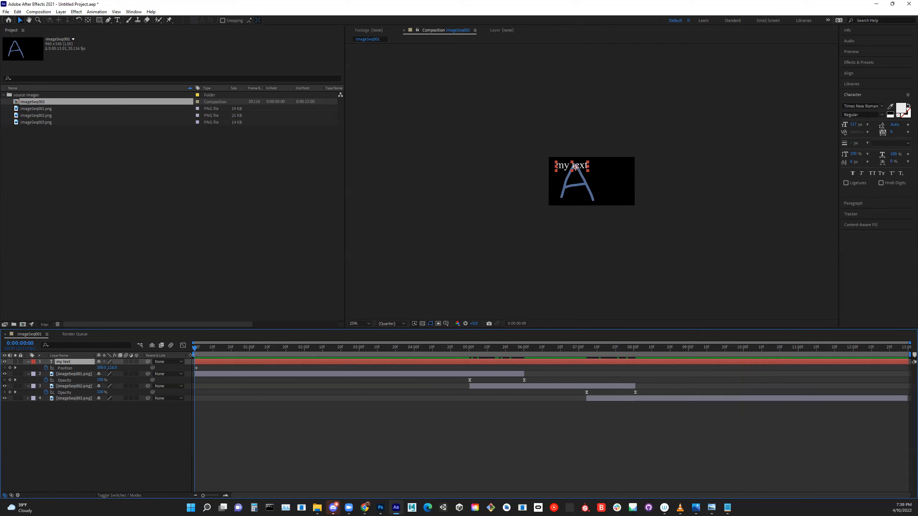
drag(196, 349, 760, 349)
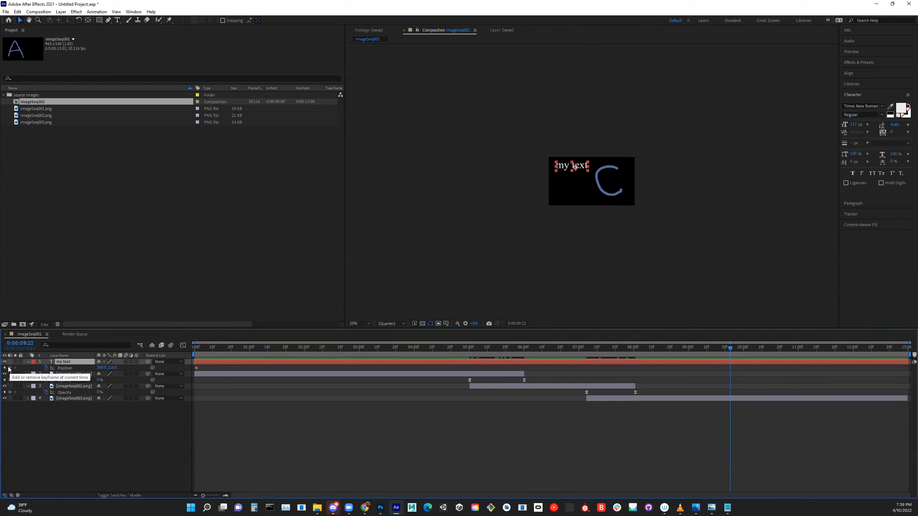
drag(564, 168, 611, 197)
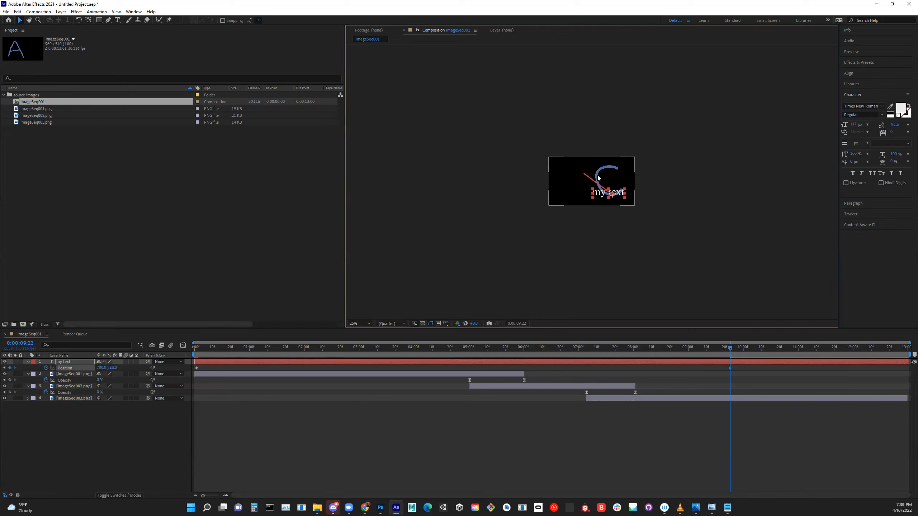
- Play the composition from the start to check the my text layer's position animation
click(731, 368)
click(197, 368)
drag(727, 349, 195, 349)
key(space)
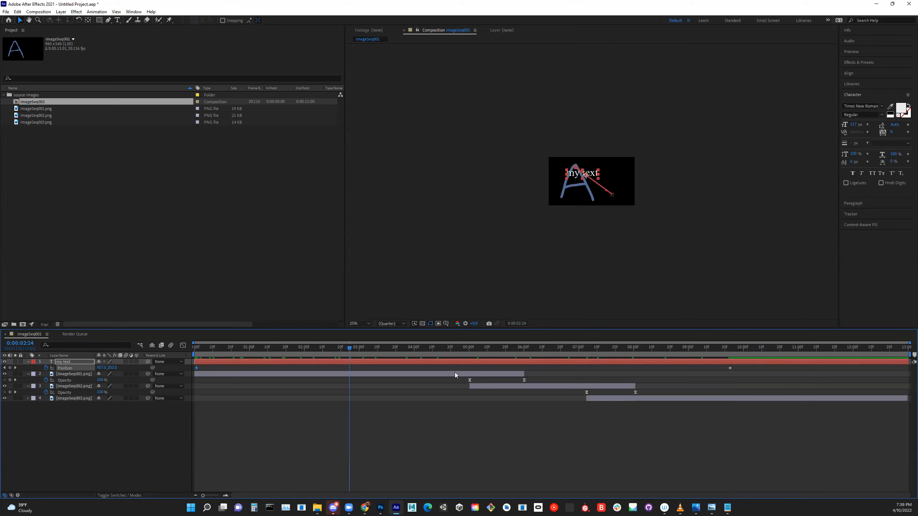
- Add Opacity keyframes to the my text layer at 0:00:09:22, 0:00:00:00 and 0:00:08:25
drag(745, 379, 731, 381)
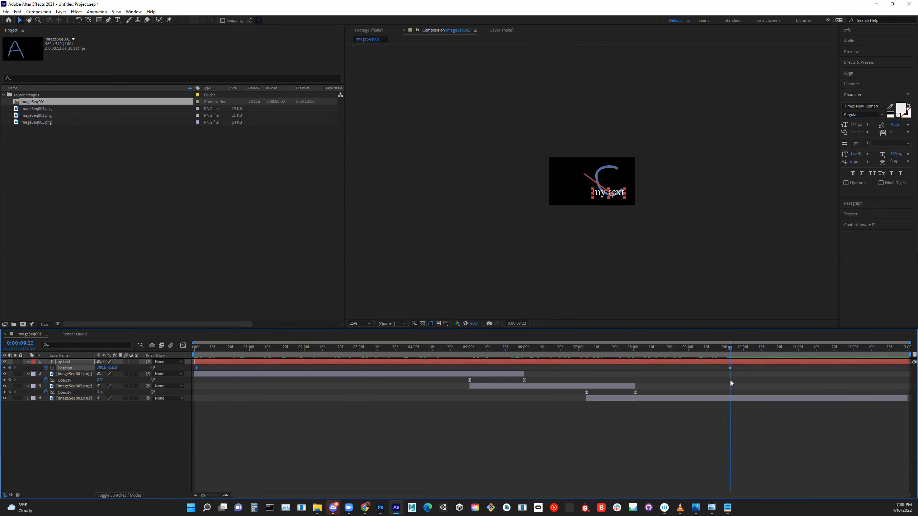
click(58, 362)
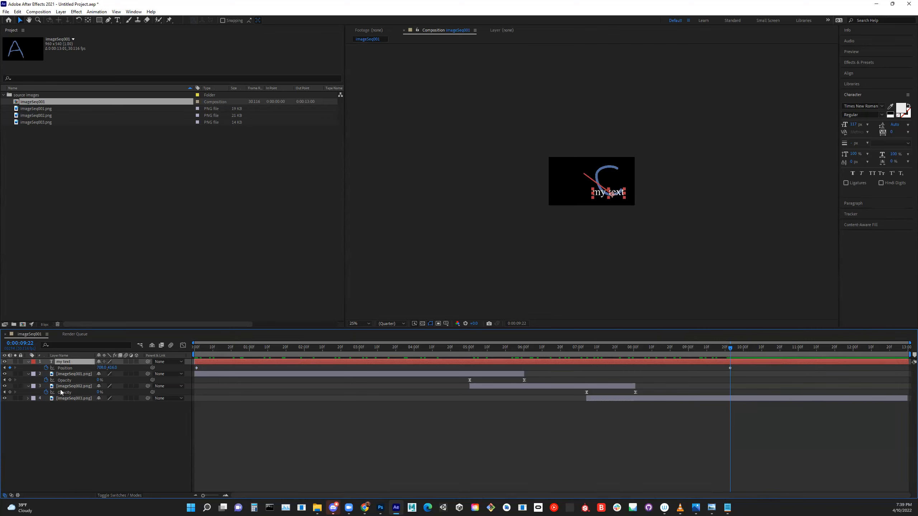
key(t)
click(46, 368)
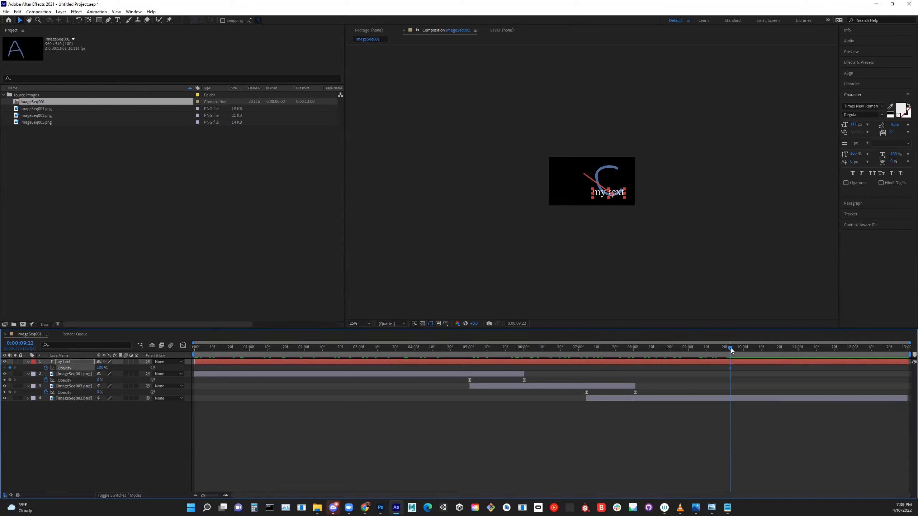
drag(712, 354, 195, 359)
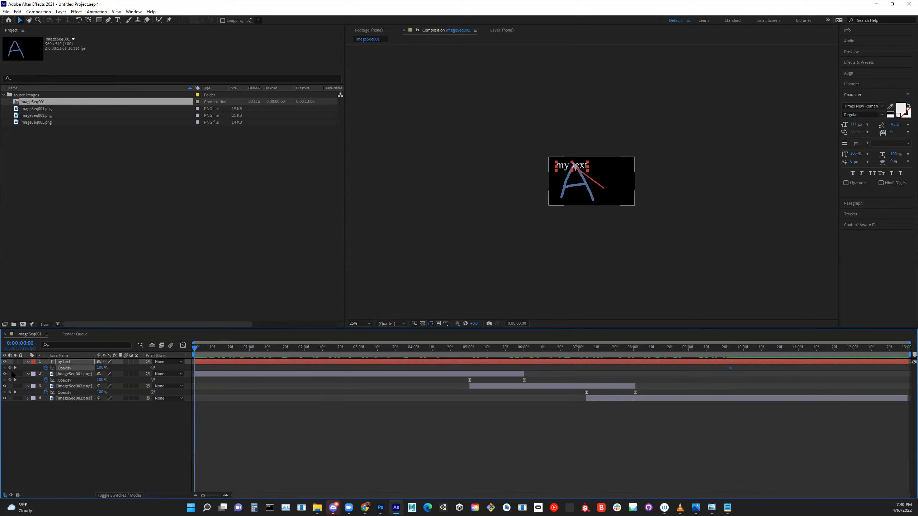
click(10, 368)
drag(195, 350, 682, 362)
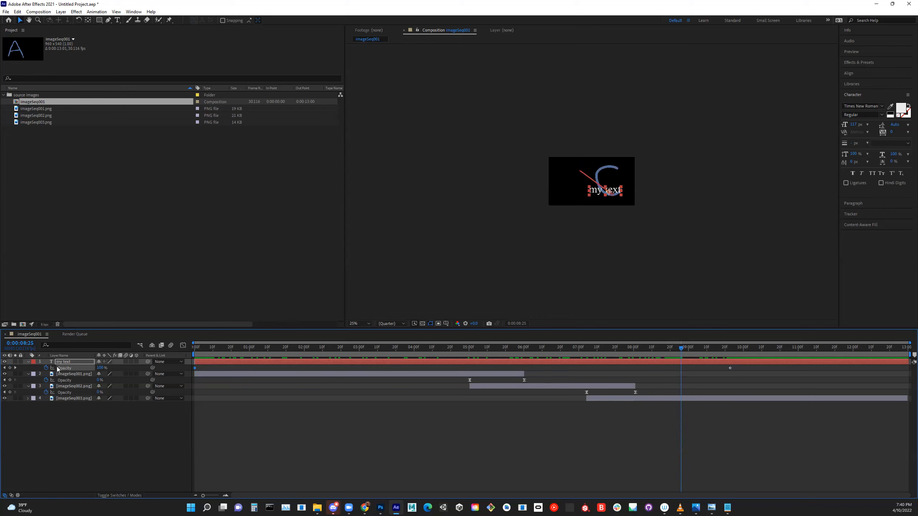
click(10, 368)
- Set the my text layer's opacity to 0% at 0:00:09:17
drag(682, 349, 197, 362)
drag(633, 349, 722, 353)
click(729, 373)
click(730, 368)
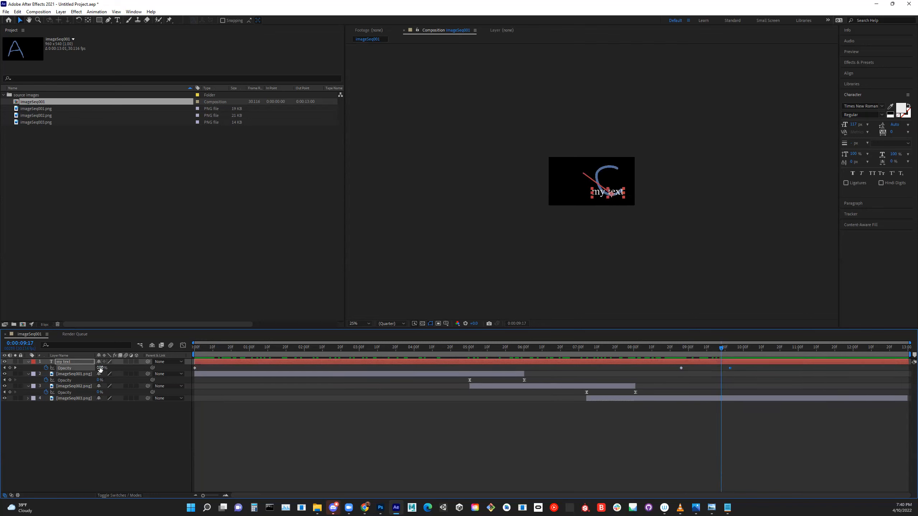
drag(101, 372, 51, 368)
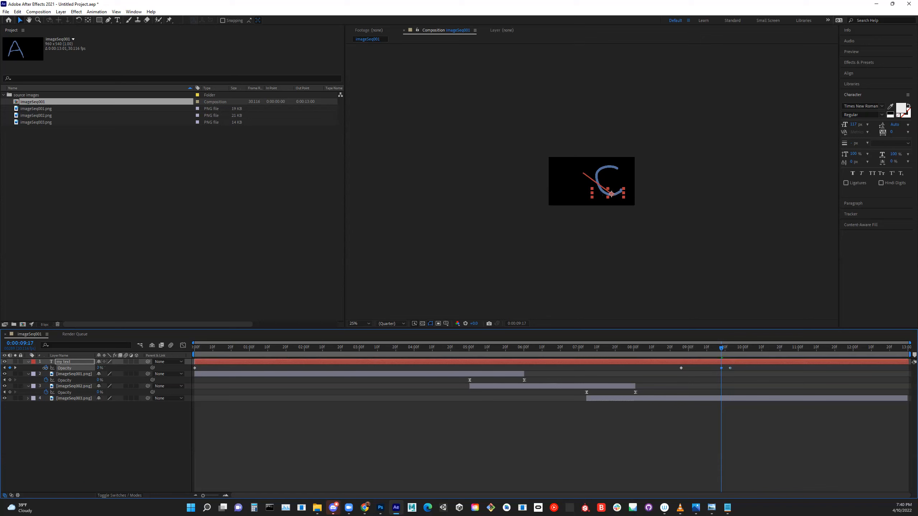
- Preview the composition from near its start to check the text fade and its last two opacity keyframes
drag(710, 349, 233, 437)
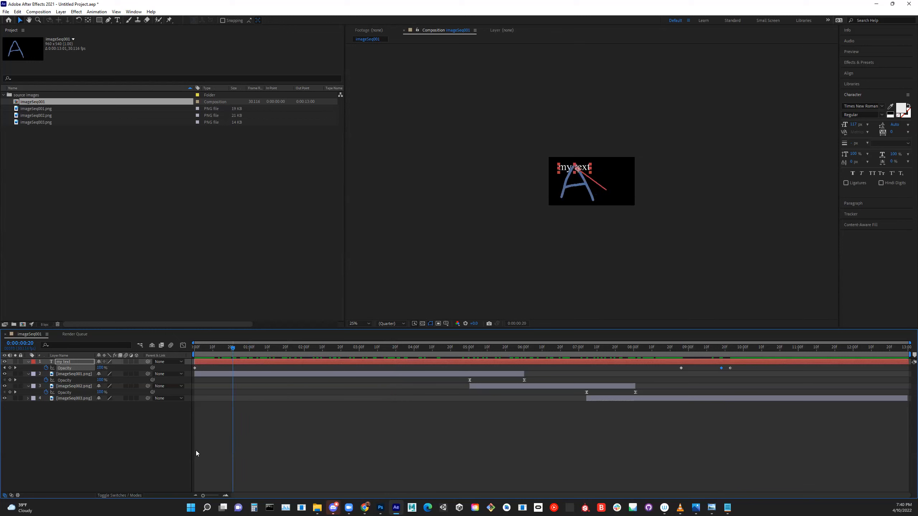
click(196, 450)
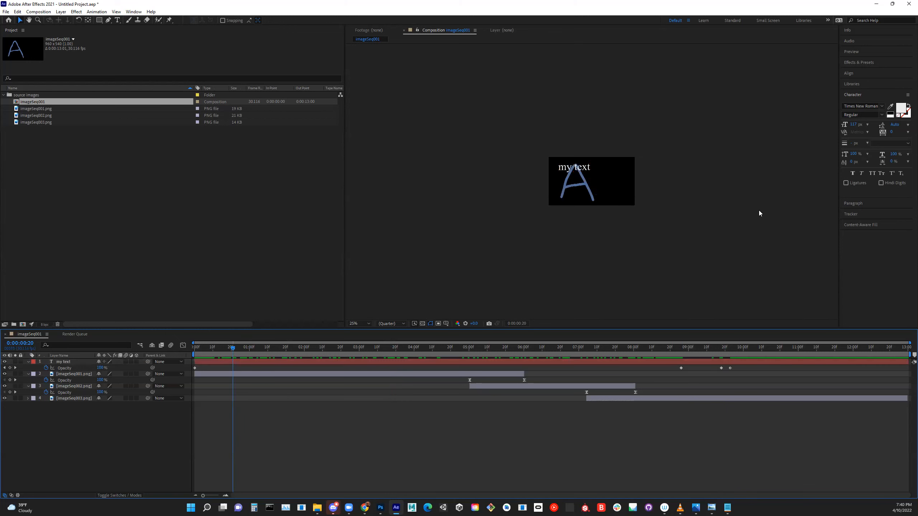
click(868, 51)
click(875, 61)
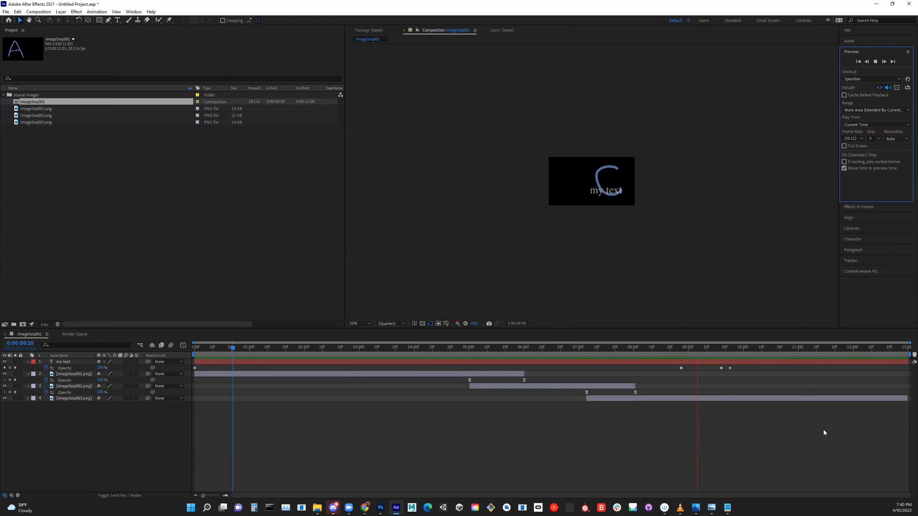
click(729, 369)
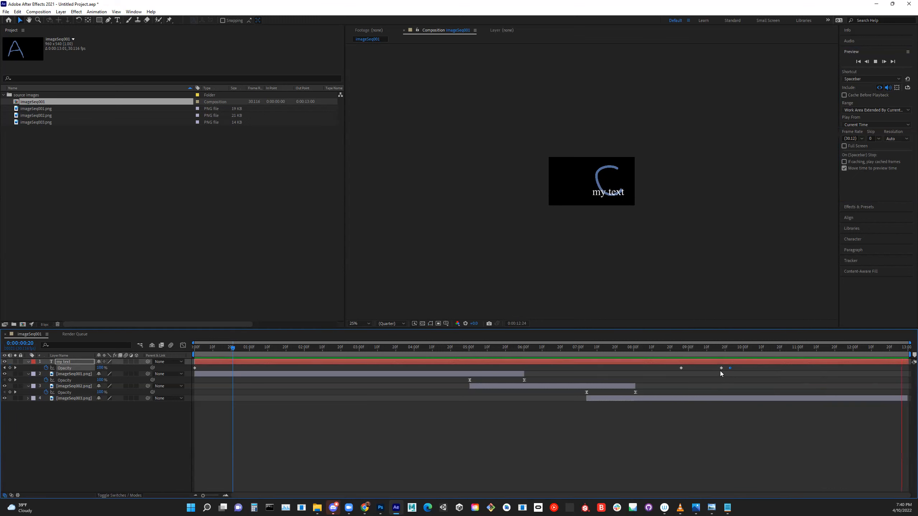
click(722, 369)
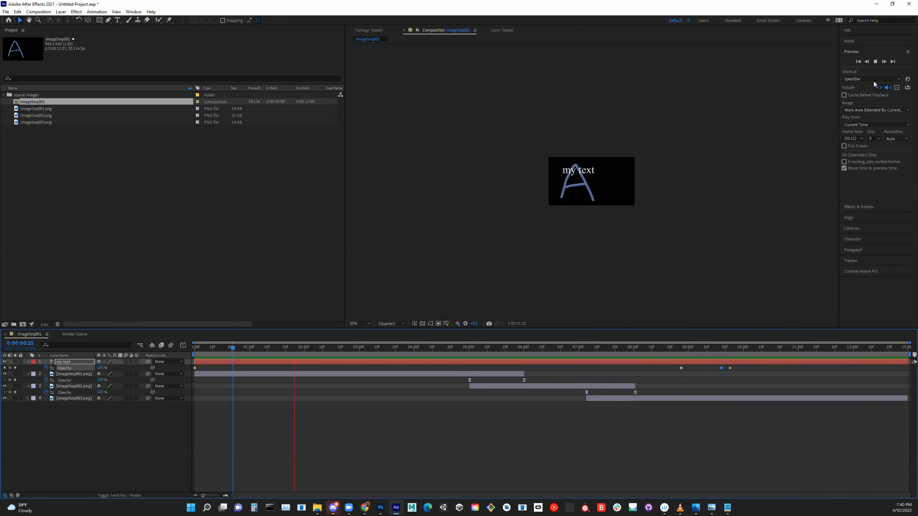
click(875, 60)
- Delete the my text layer's Opacity keyframe at 0:00:09:22, shift the preceding 0% keyframe slightly later and preview the result
click(730, 368)
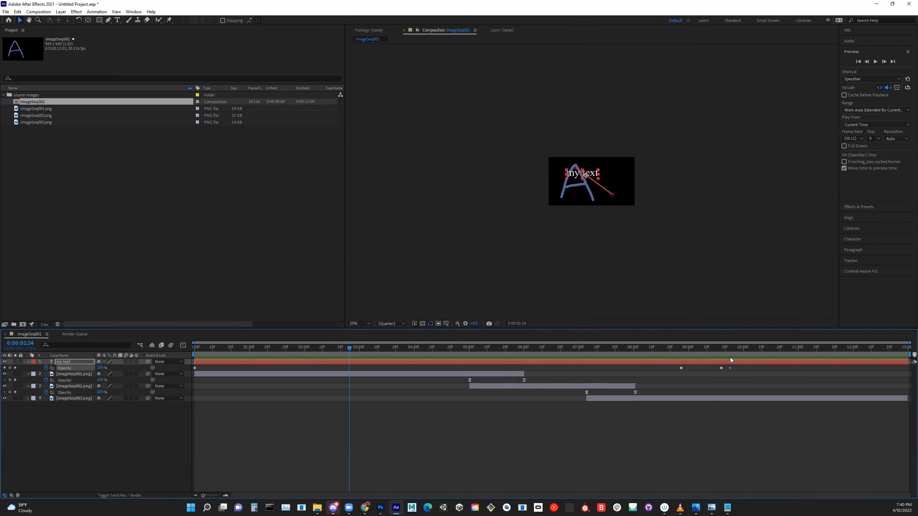
drag(350, 349, 730, 360)
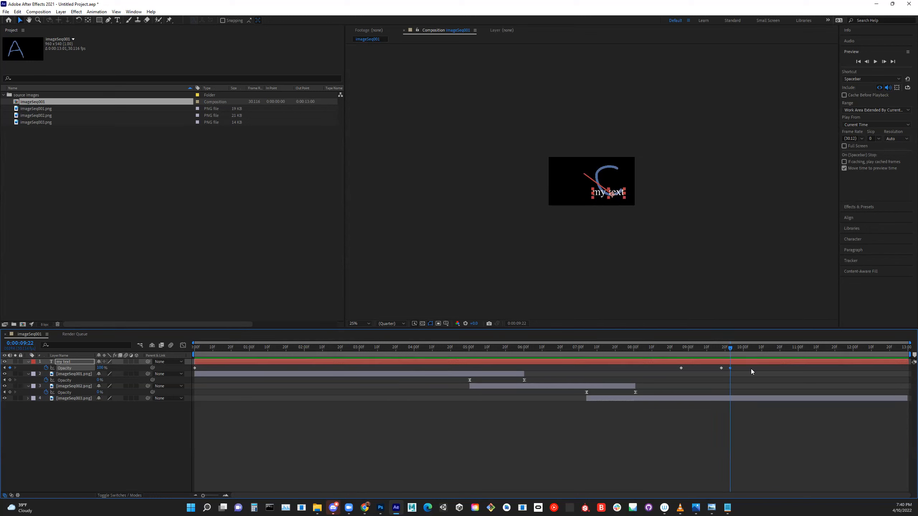
click(737, 372)
click(730, 368)
key(Delete)
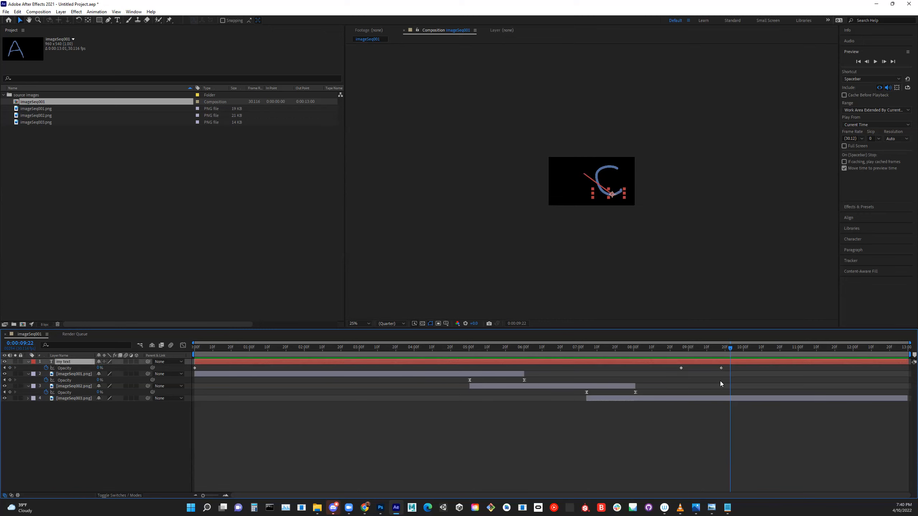
click(723, 368)
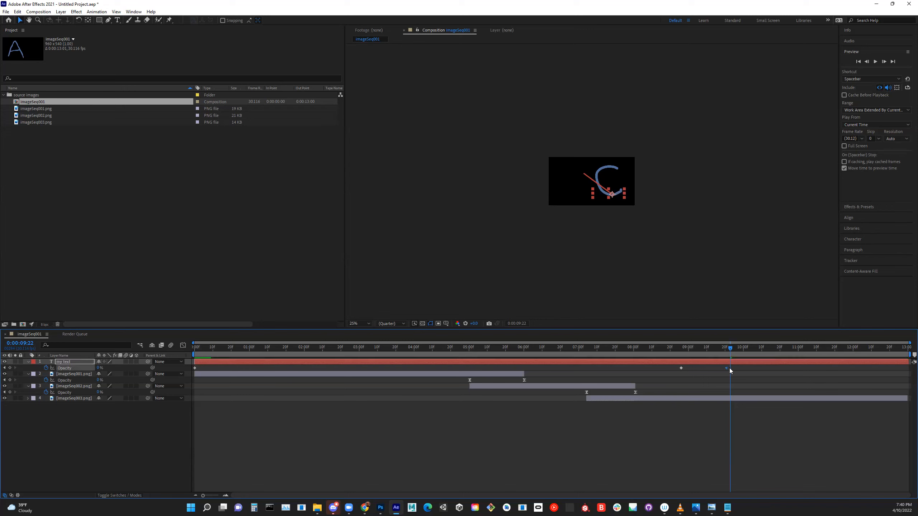
key(space)
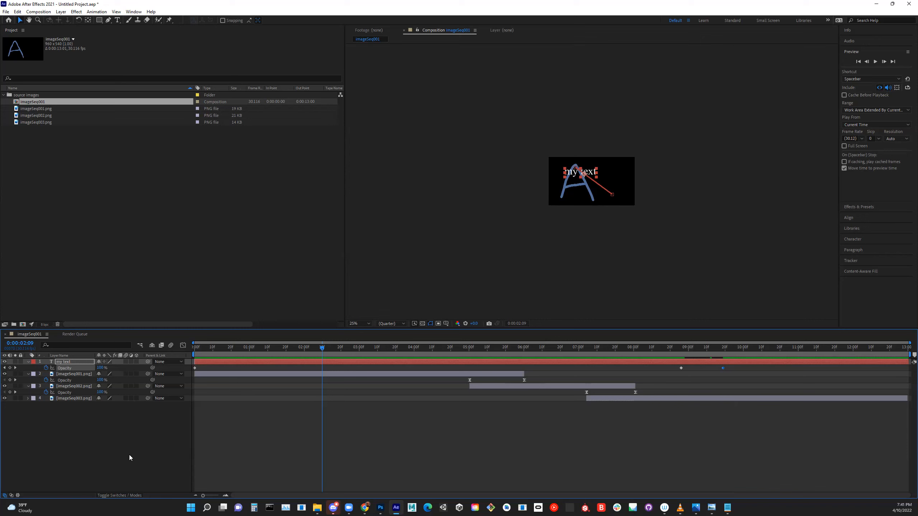
- Shorten the work area to end at about 0:00:10:20 and trim the composition to the work area
click(36, 12)
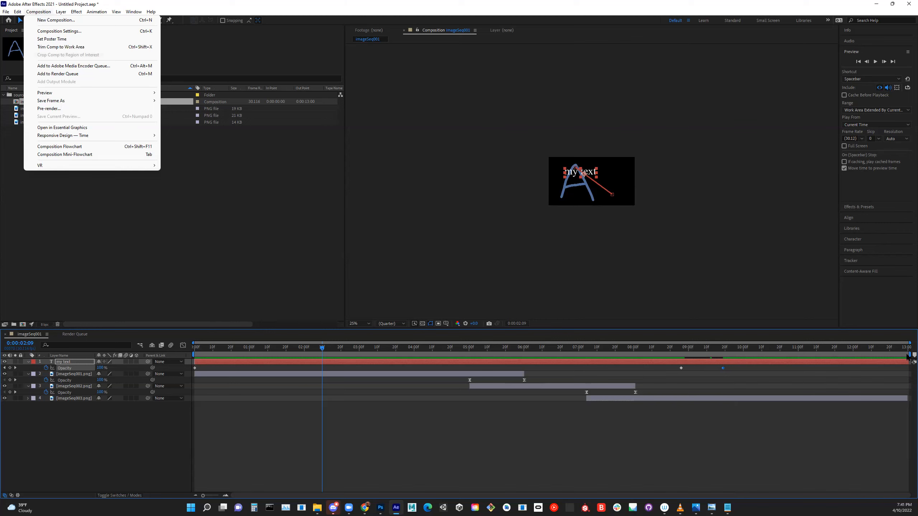
click(909, 356)
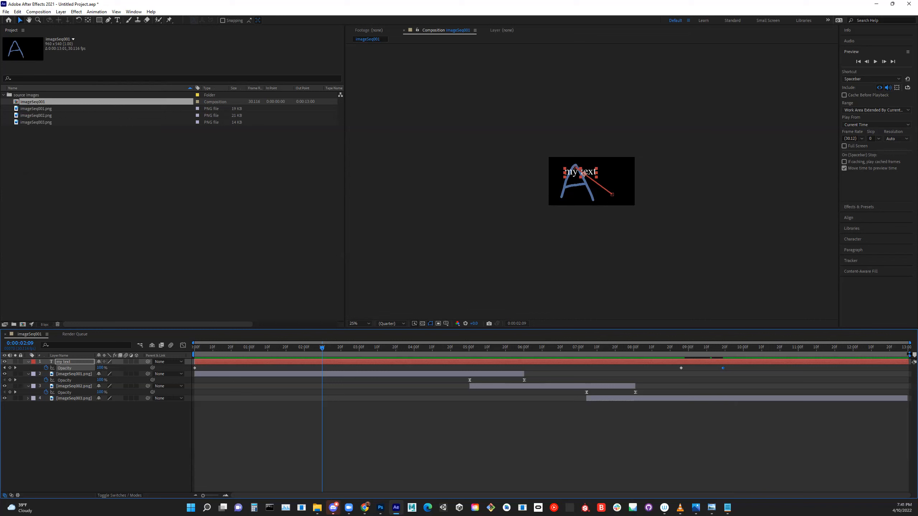
mouse_move(910, 355)
mouse_down()
mouse_move(722, 355)
mouse_move(801, 356)
mouse_up()
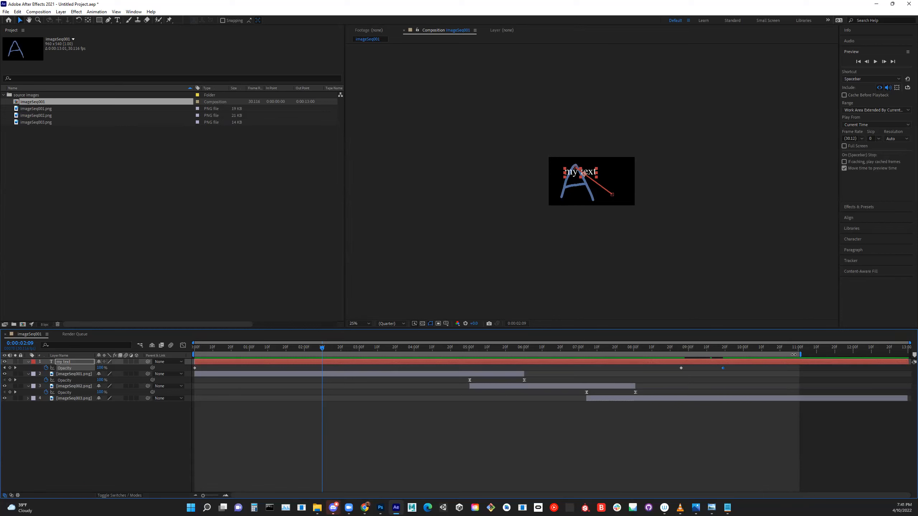
mouse_move(800, 354)
mouse_down()
mouse_move(780, 355)
mouse_move(793, 354)
mouse_up()
mouse_move(899, 361)
mouse_down()
mouse_move(908, 361)
mouse_move(782, 363)
mouse_up()
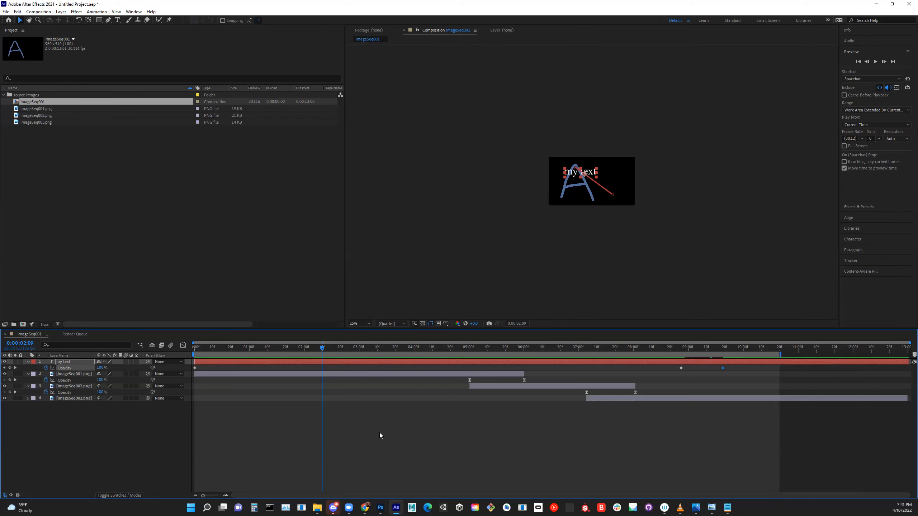
click(38, 12)
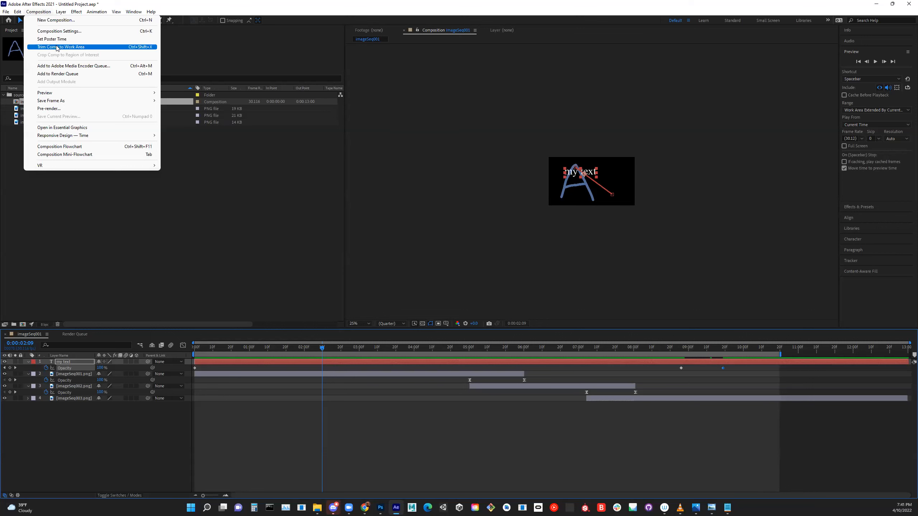
click(56, 47)
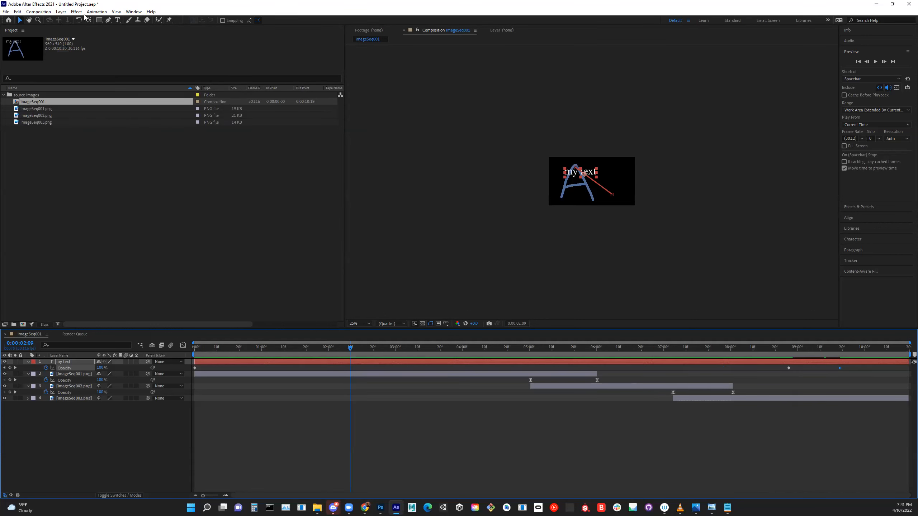
- Try to add the composition to the Adobe Media Encoder queue, and close Media Encoder
click(45, 12)
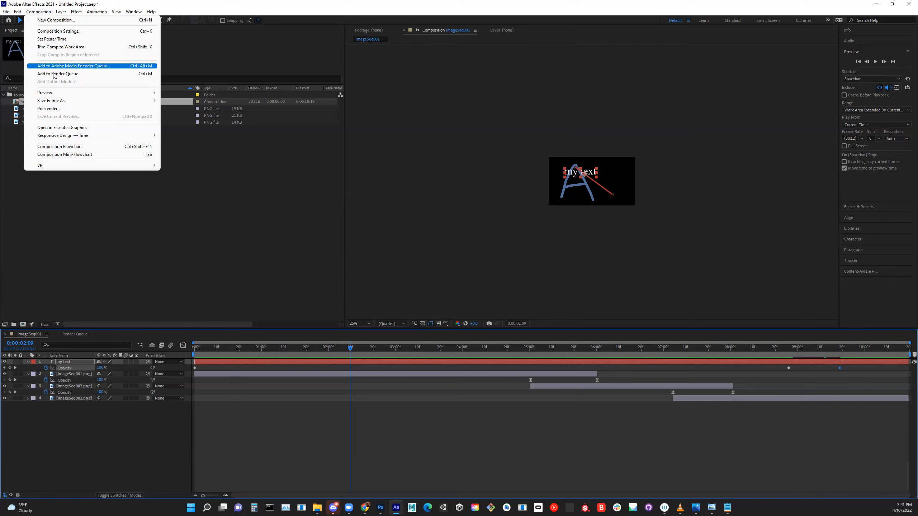
click(86, 68)
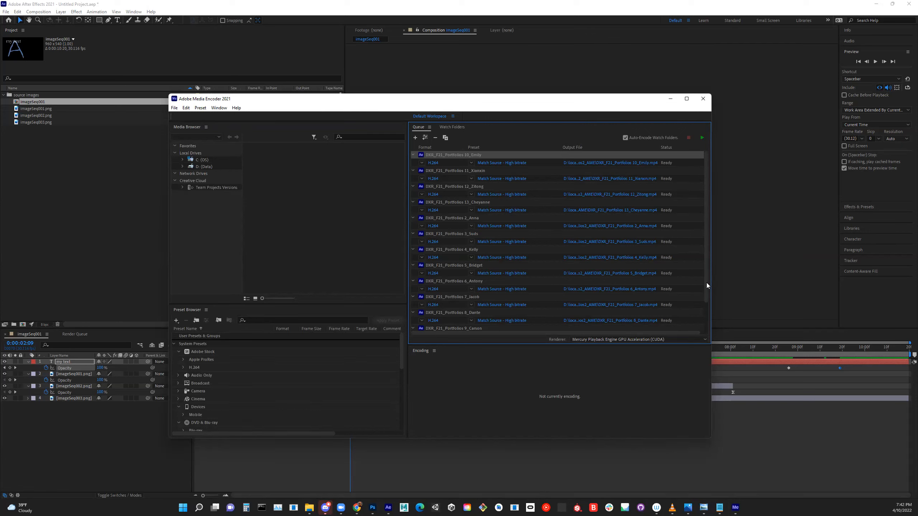
scroll(705, 311, down, 2)
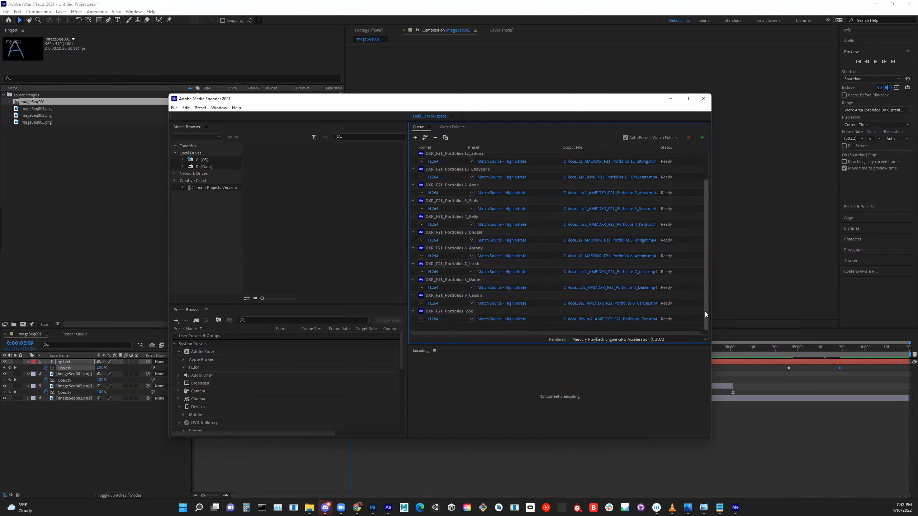
drag(705, 311, 723, 170)
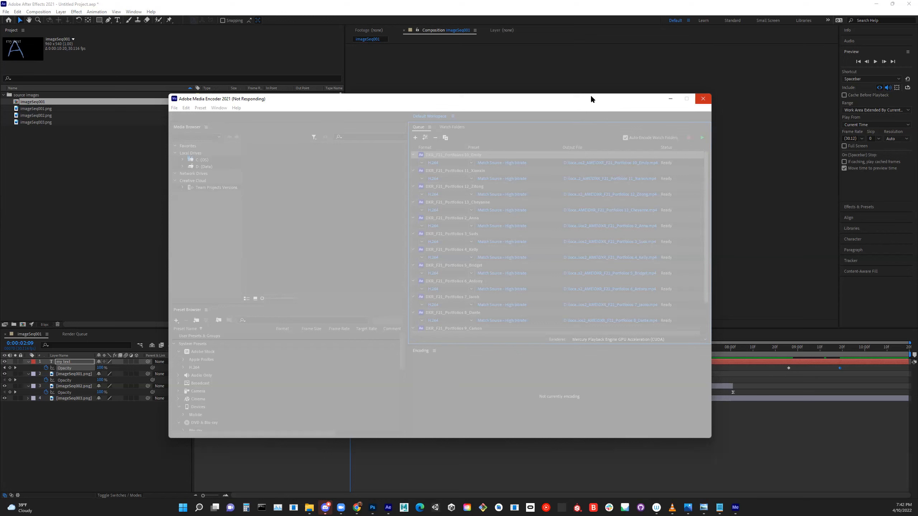
drag(591, 98, 600, 77)
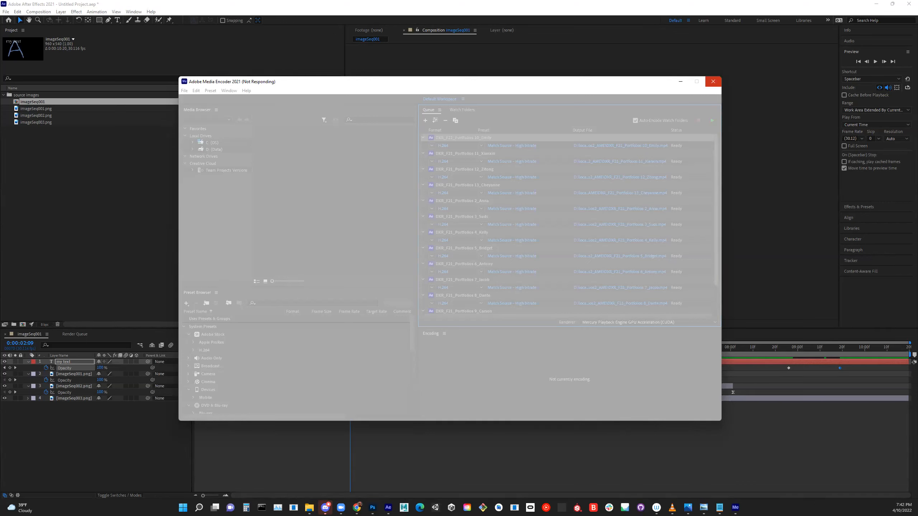
click(714, 81)
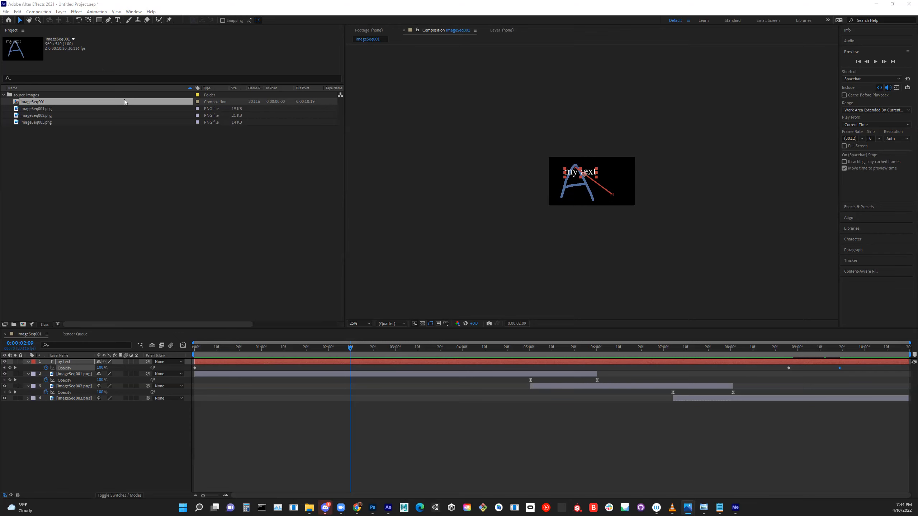
- Move the imageSeq001 composition out of the source images folder to the project root and collapse the folder
click(20, 105)
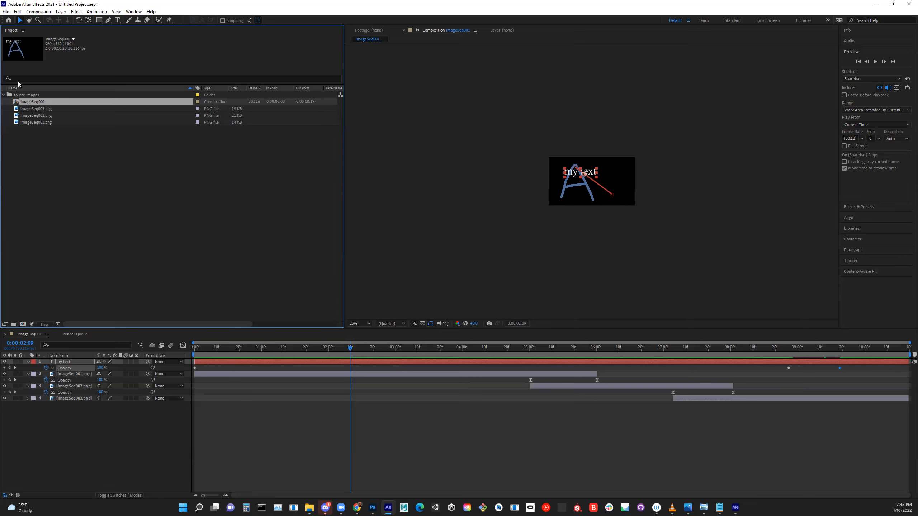
drag(17, 102, 11, 156)
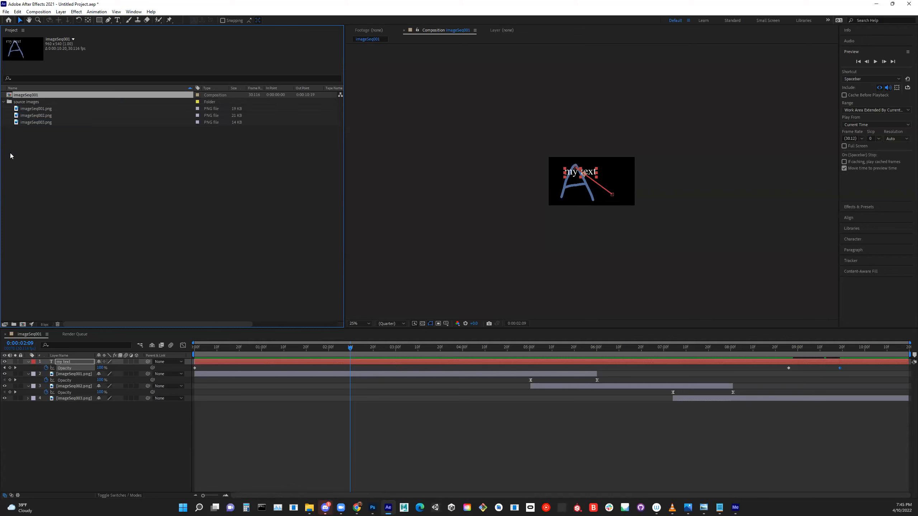
click(3, 102)
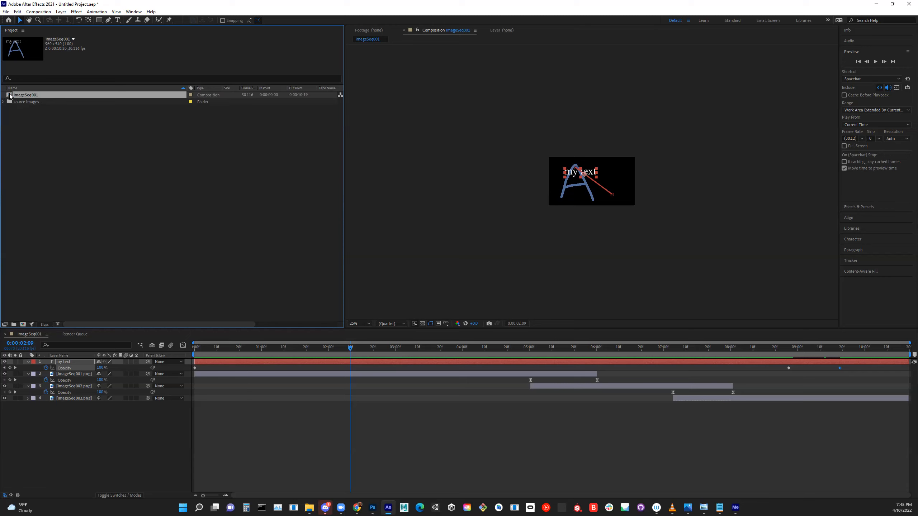
- Send the imageSeq001 composition to the Adobe Media Encoder queue and check the available formats, keeping H.264
click(42, 14)
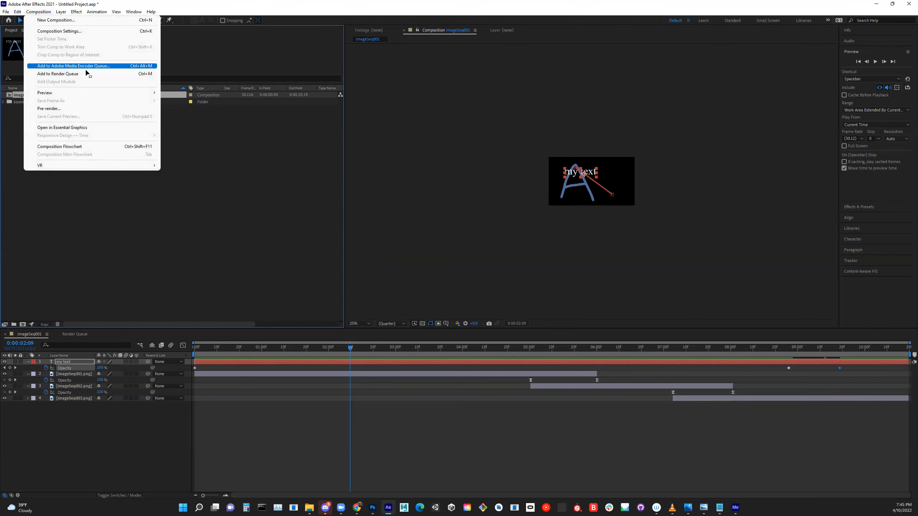
click(90, 67)
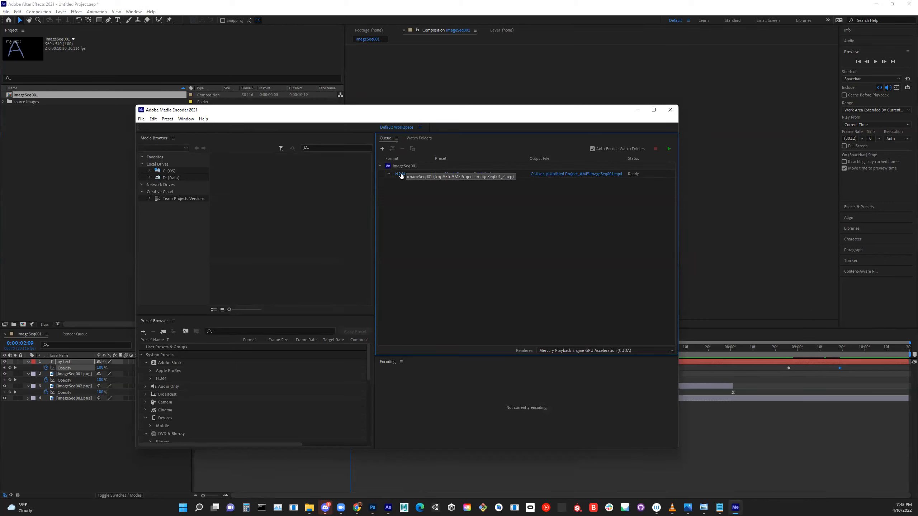
click(389, 174)
click(389, 174)
click(388, 173)
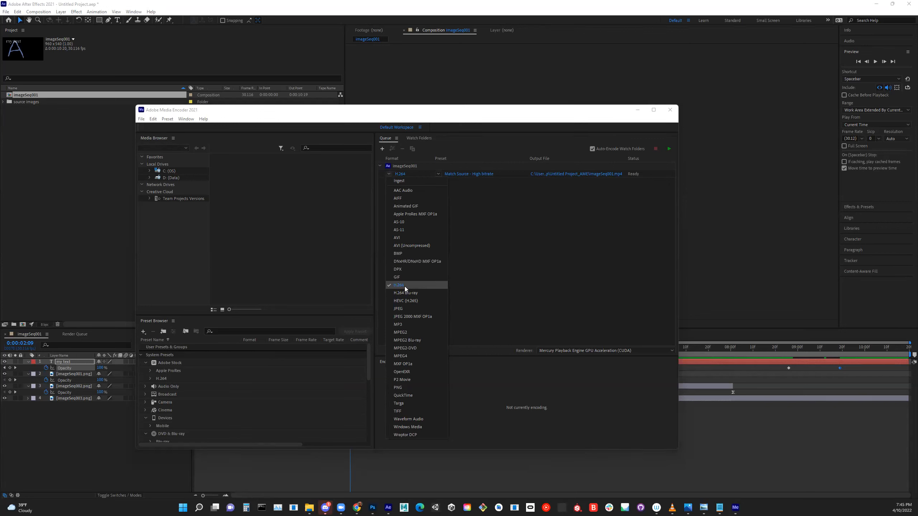
click(388, 173)
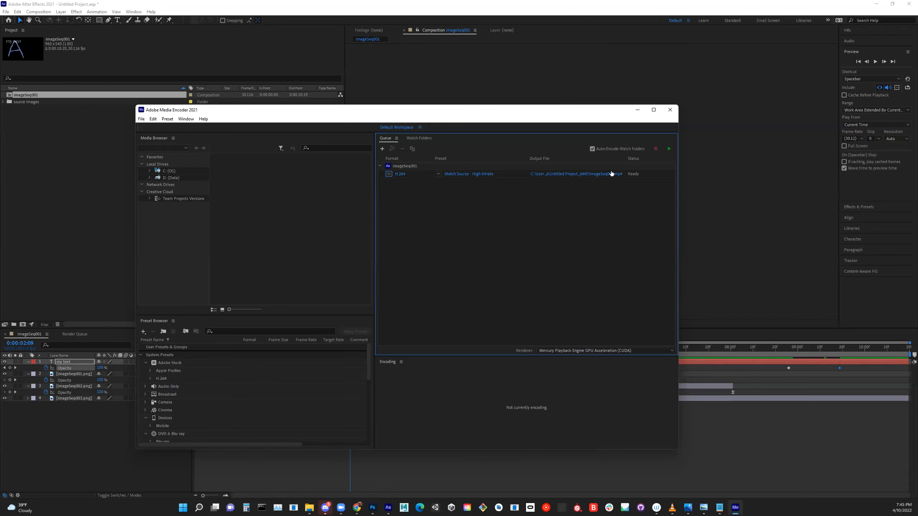
- Set the queued render's output file to imageSeq001.mp4 in the Demonstrations folder under local AE on drive D
click(589, 176)
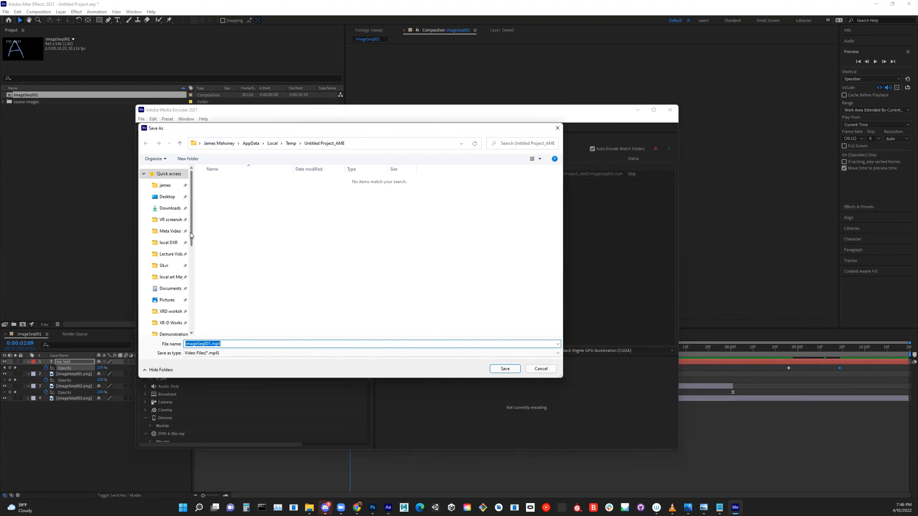
scroll(195, 336, down, 10)
click(168, 305)
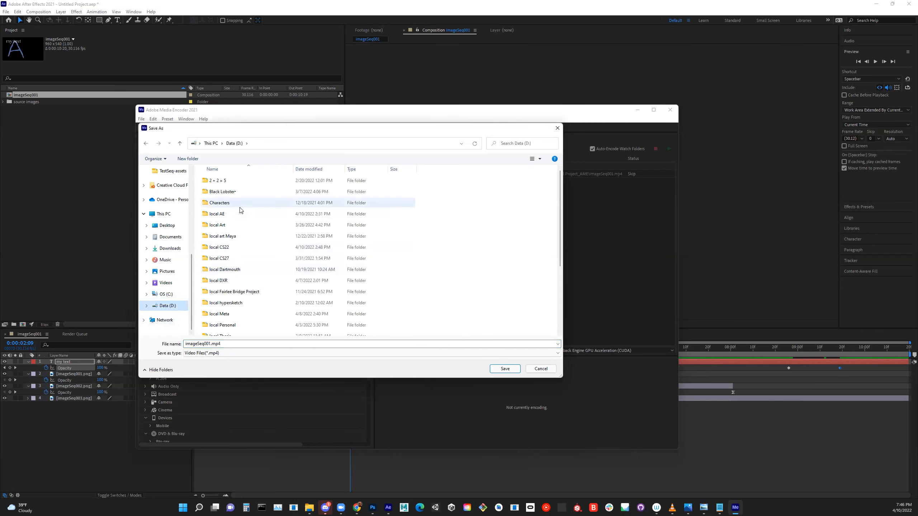
scroll(240, 206, down, 1)
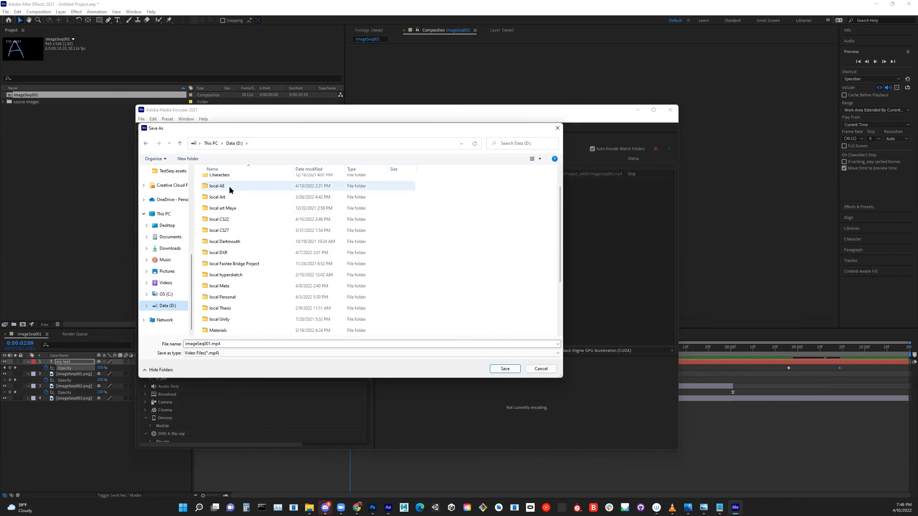
double_click(230, 186)
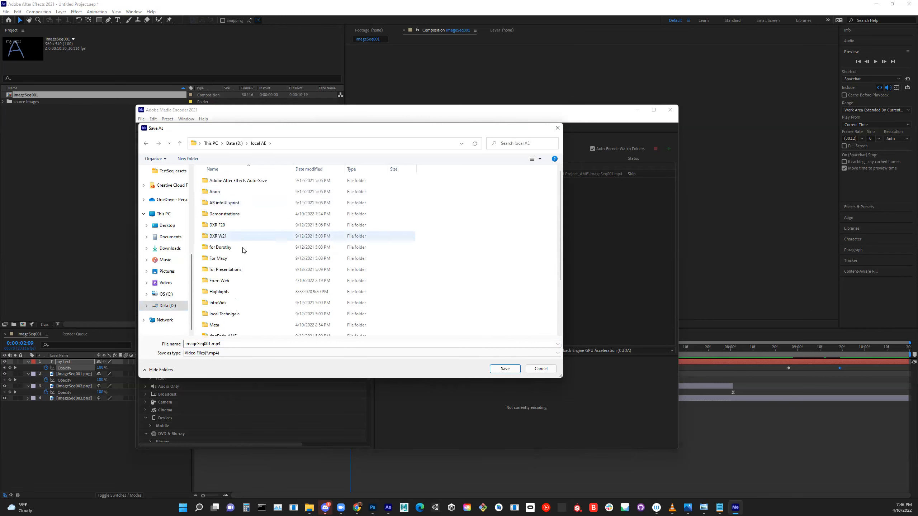
click(237, 215)
double_click(237, 215)
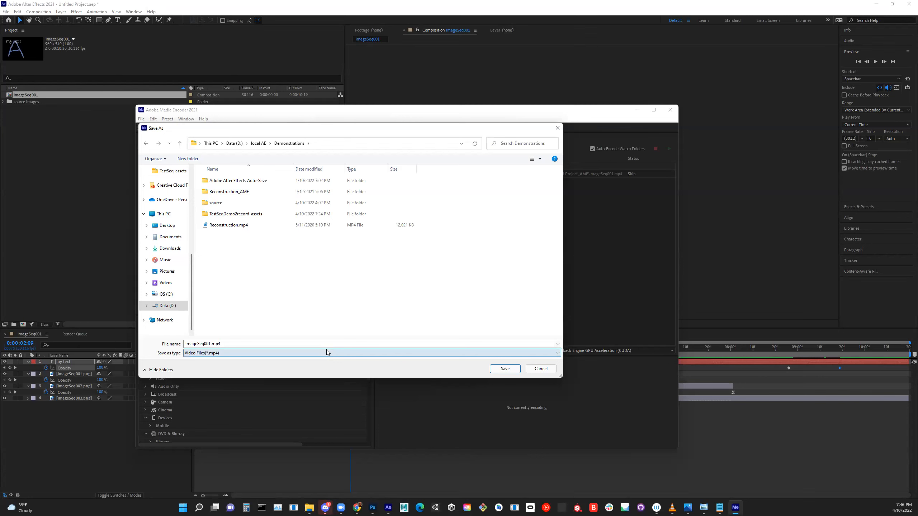
click(506, 368)
- Start encoding the queued composition with the Match Source - High bitrate preset
click(469, 174)
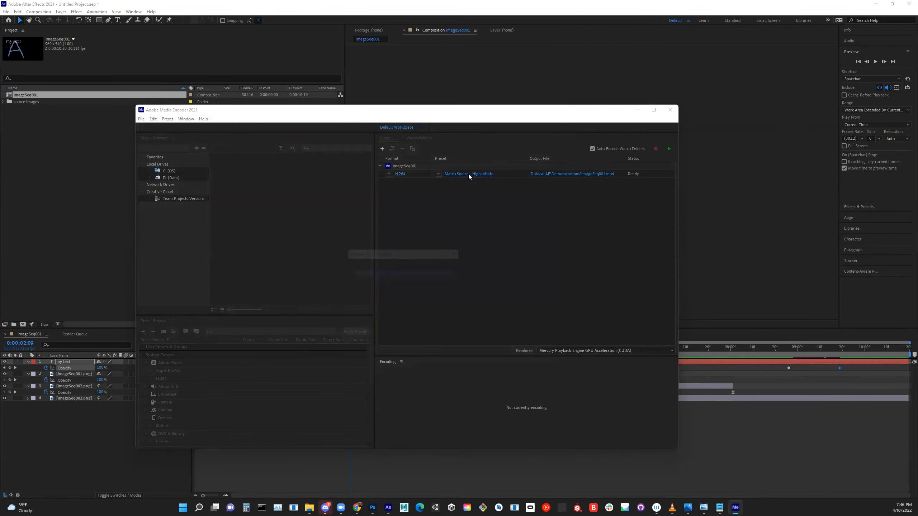
click(458, 300)
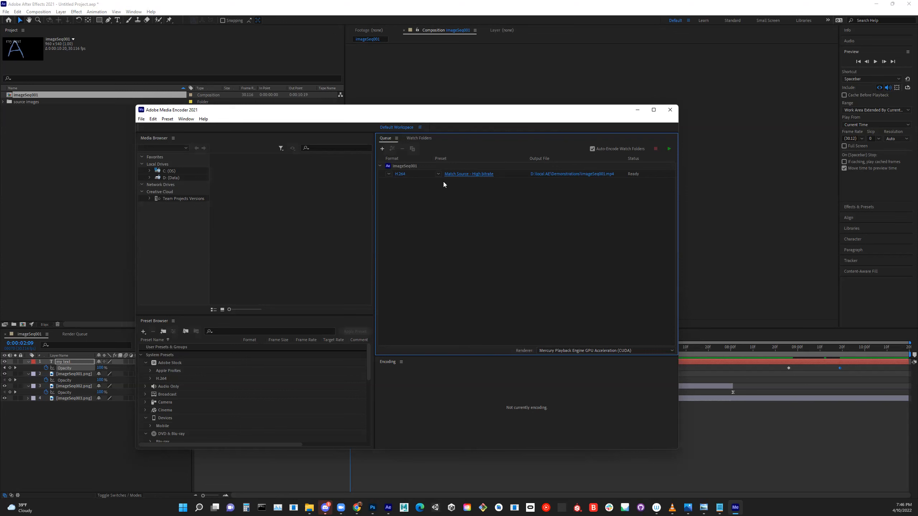
click(668, 149)
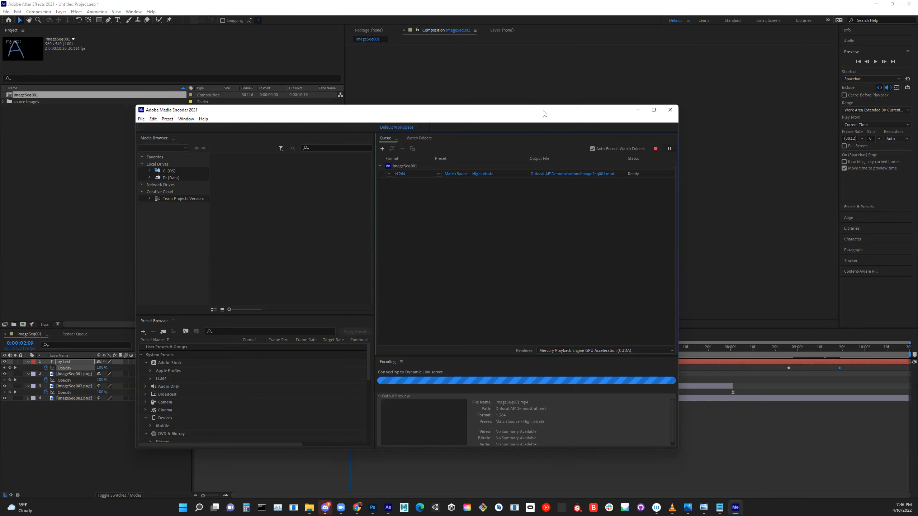
- Switch back to After Effects and review the imageSeq001 composition's settings without changing them
click(246, 70)
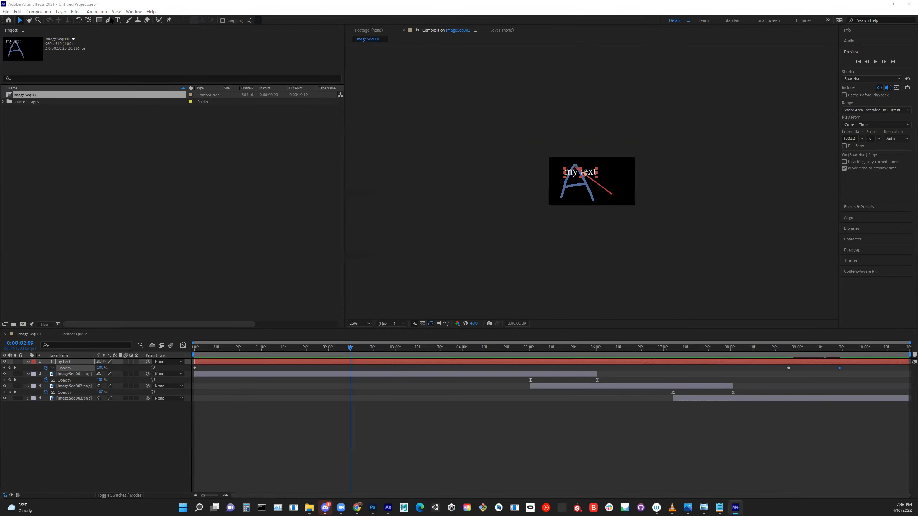
click(39, 12)
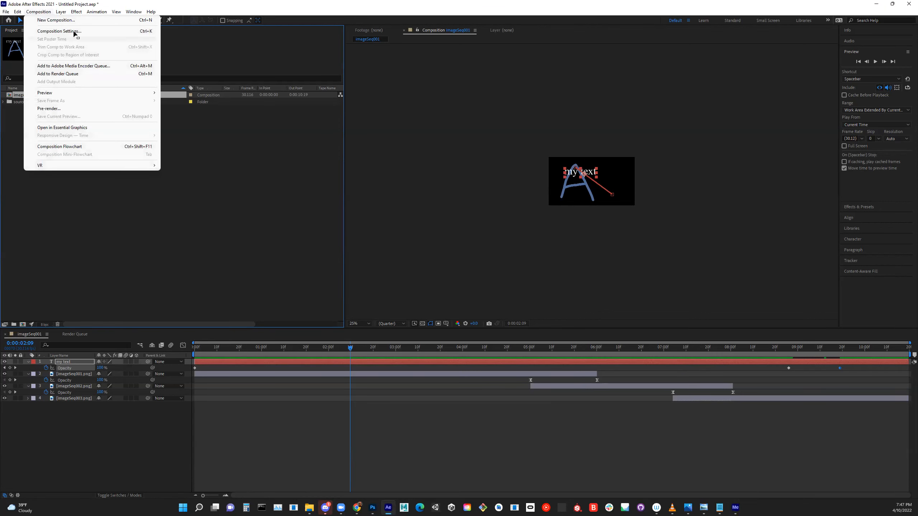
click(58, 31)
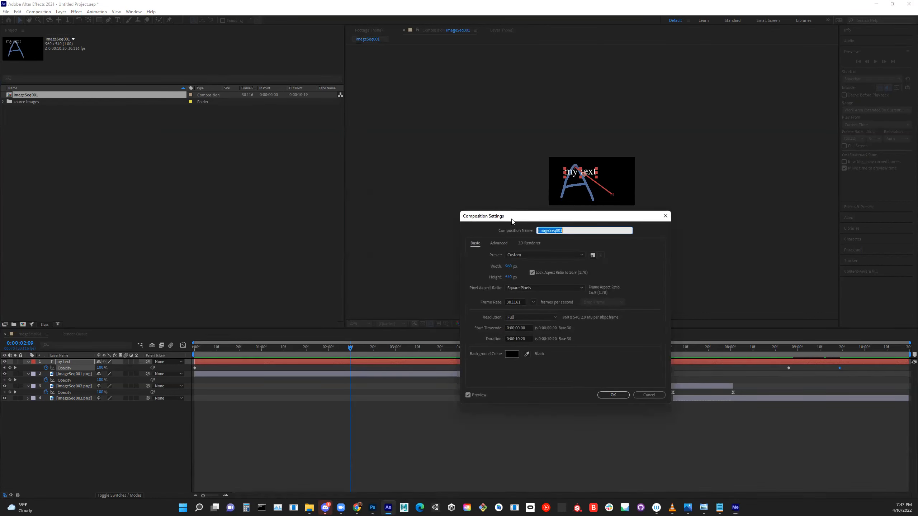
drag(512, 219, 223, 138)
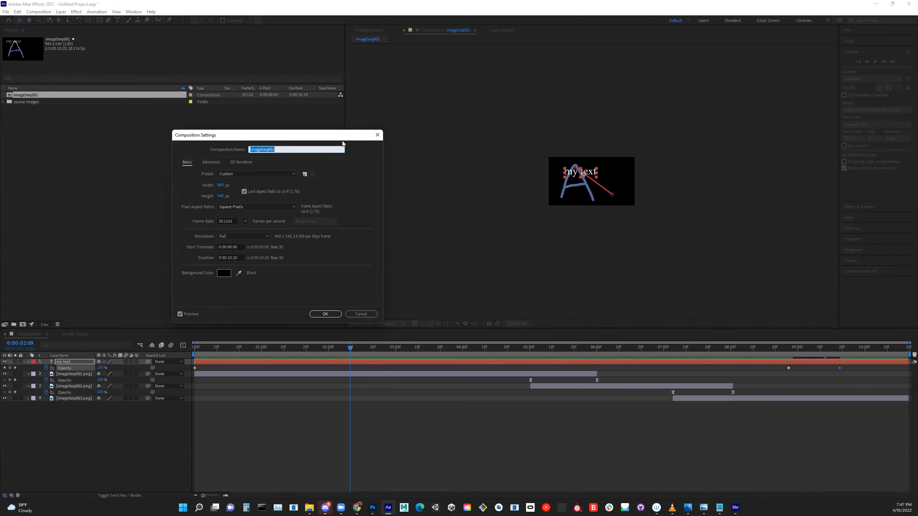
click(377, 136)
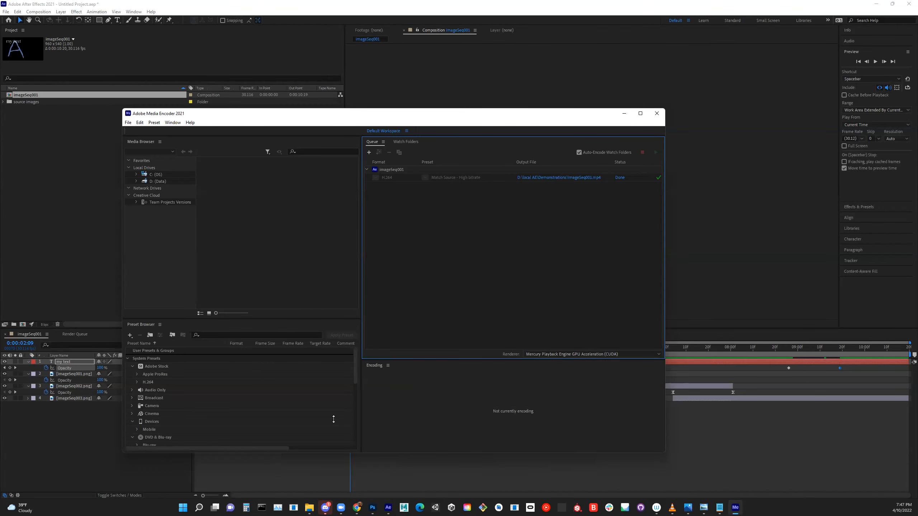
- In File Explorer, open imageSeq001.mp4 from the Demonstrations folder with VLC media player, watch it through, and close the player
mouse_move(309, 507)
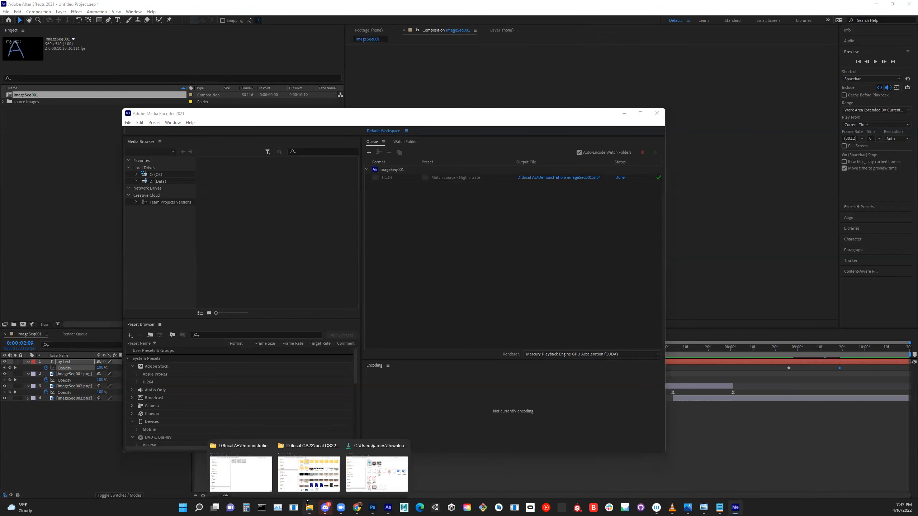
click(258, 483)
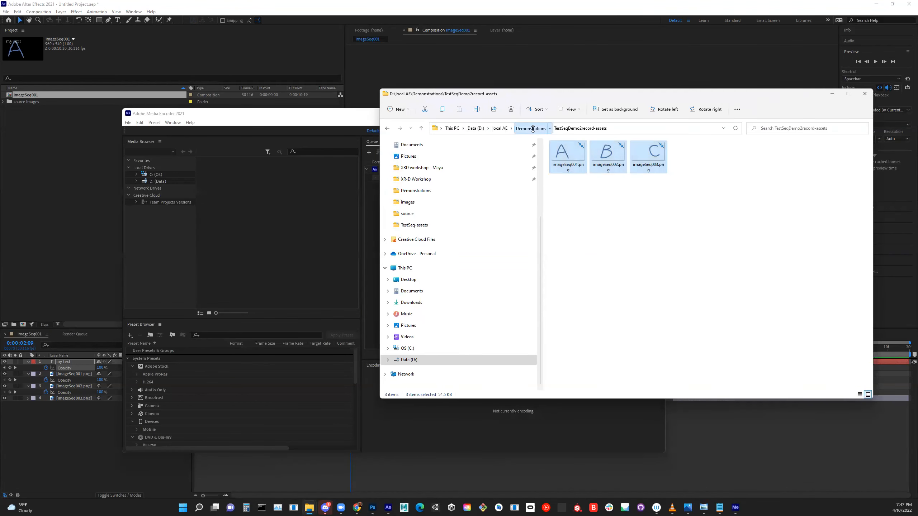
click(531, 129)
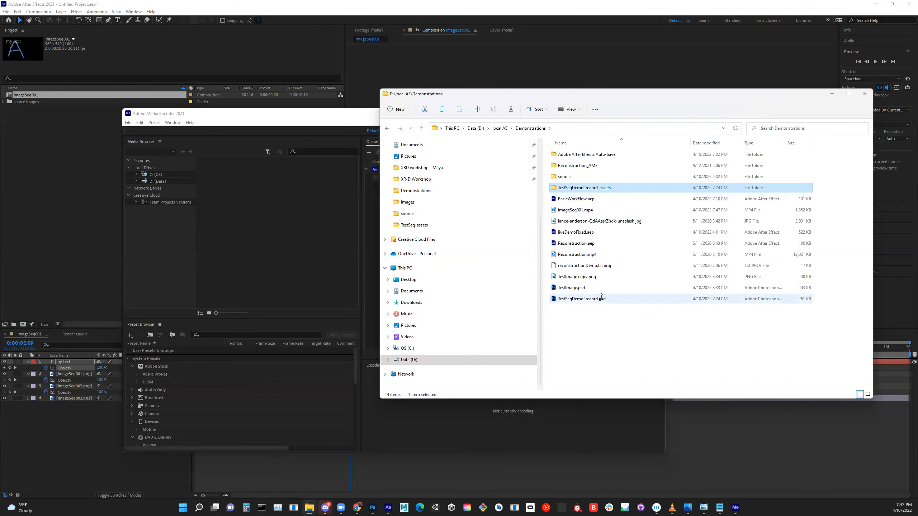
double_click(567, 209)
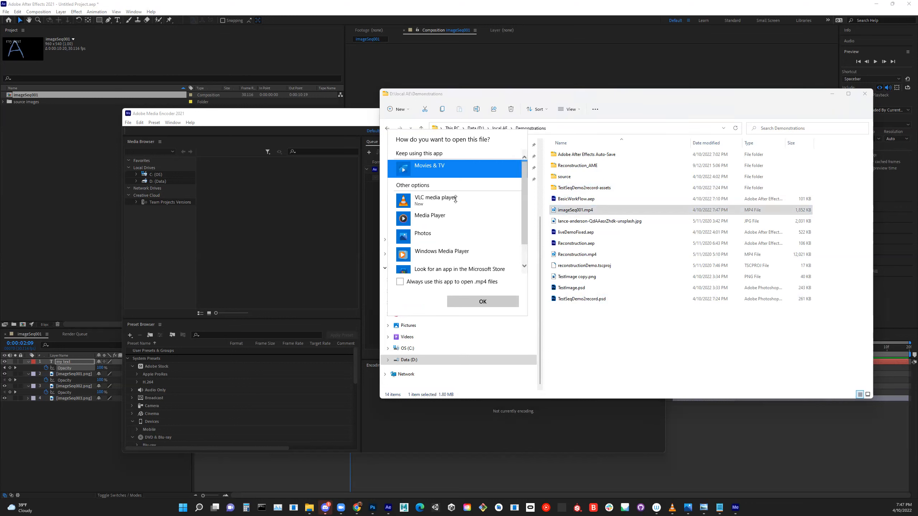
click(456, 200)
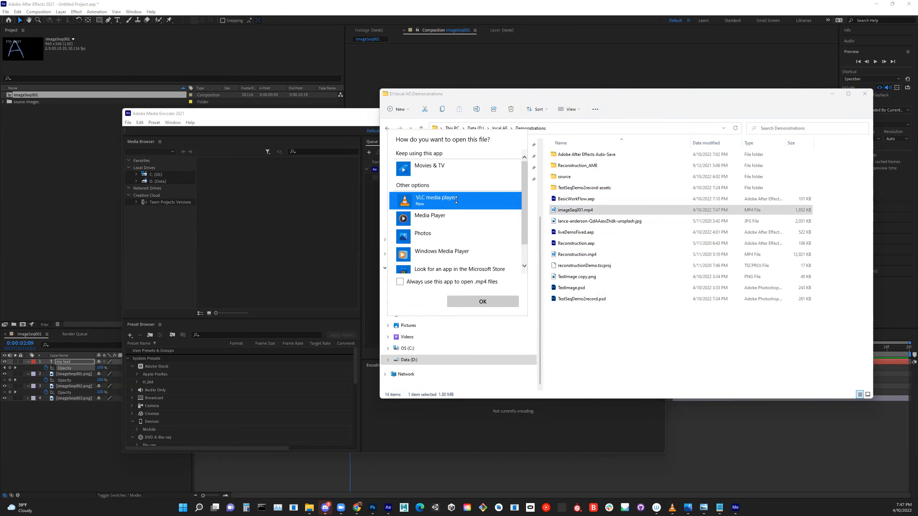
click(489, 300)
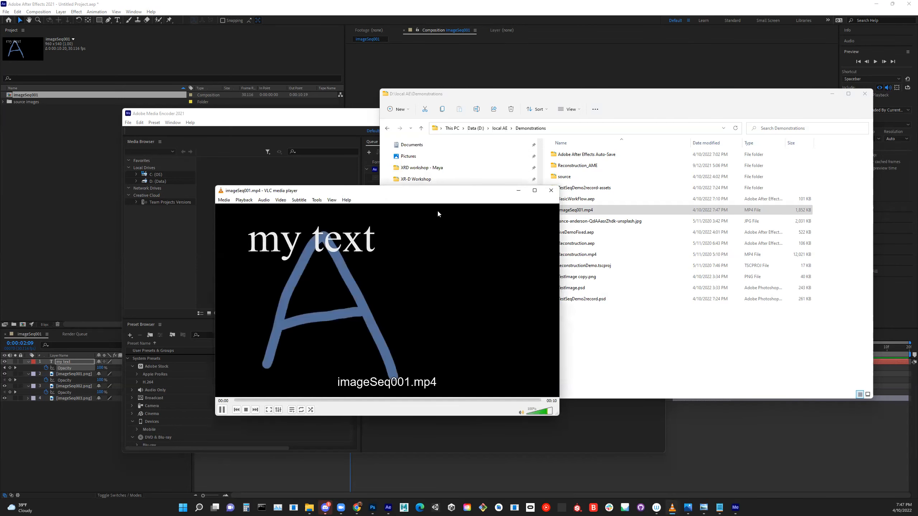
drag(436, 190, 450, 75)
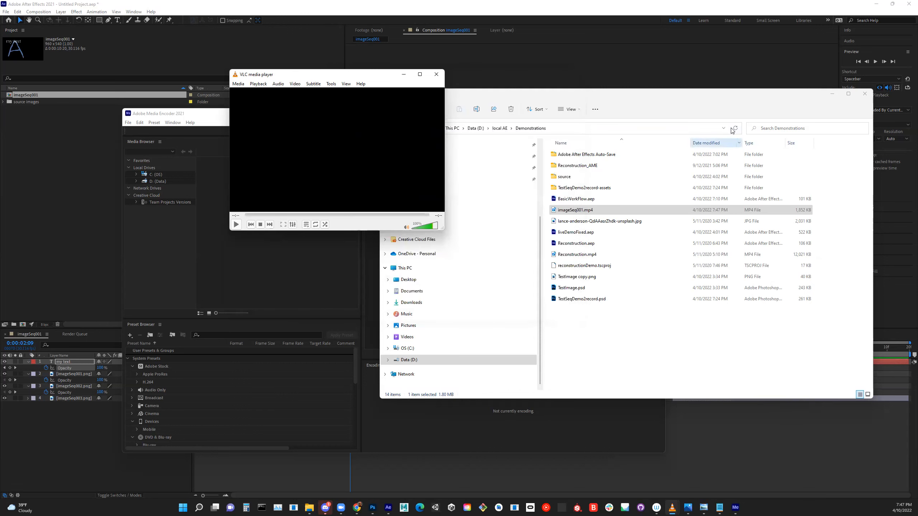
click(436, 75)
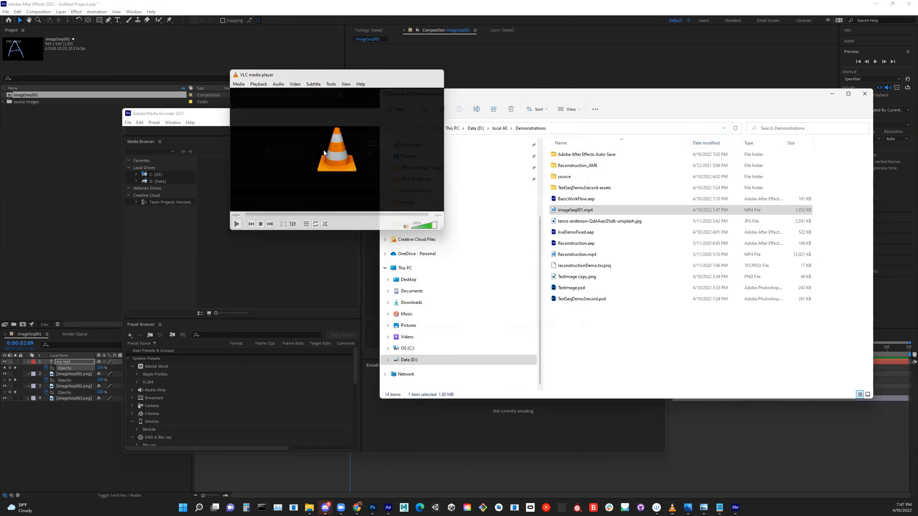